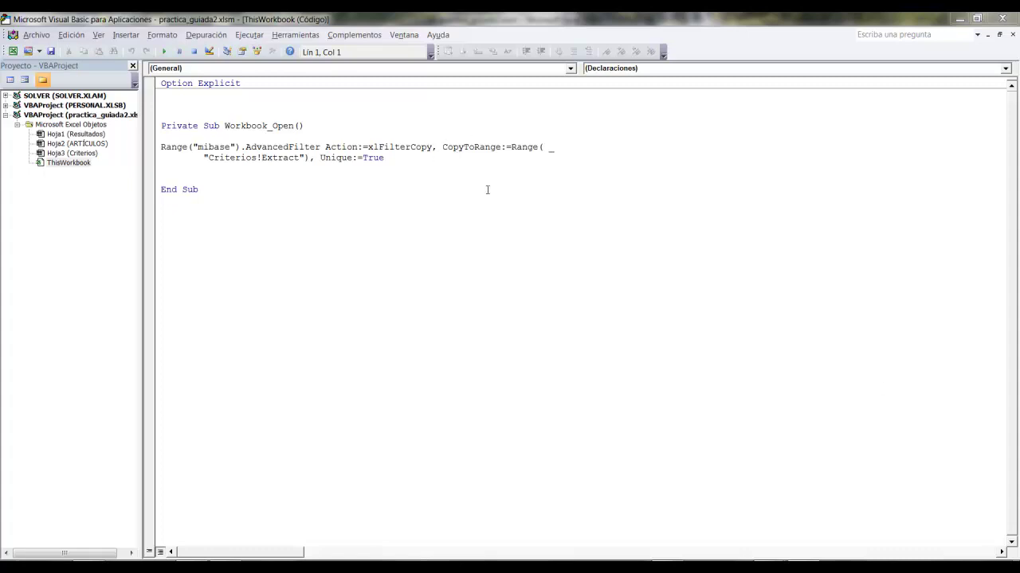
Step: Bring the Excel workbook forward and view the Resultados sheet
mouse_move(741, 557)
click(709, 510)
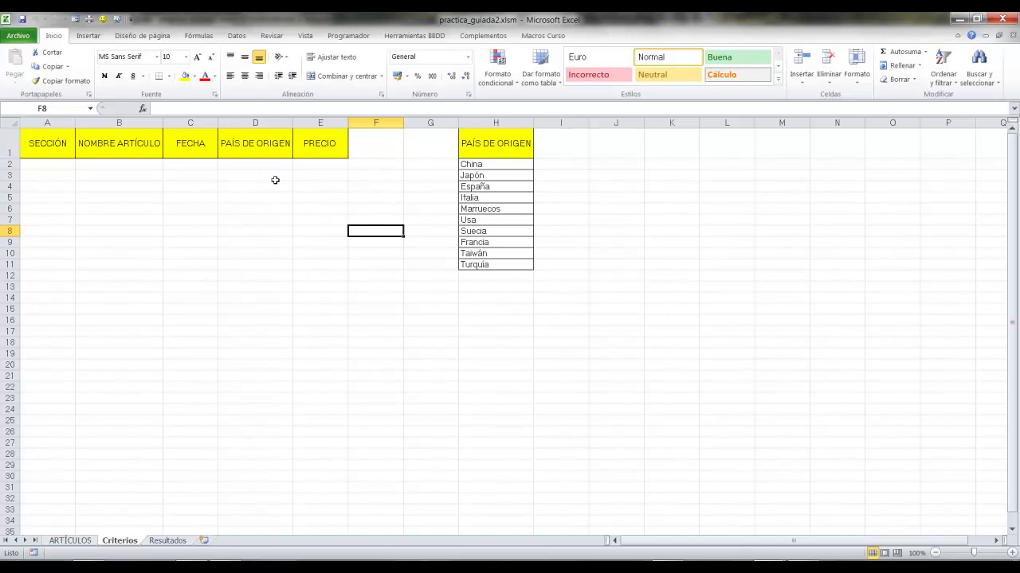
click(168, 541)
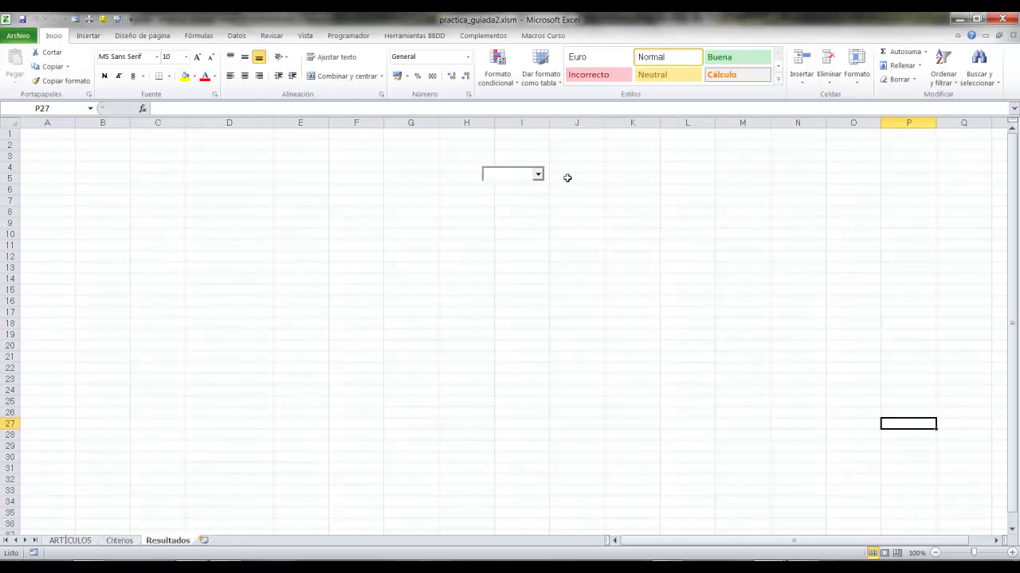
Step: In the VBA editor, review the AdvancedFilter statement and the Workbook_Open() header
click(842, 495)
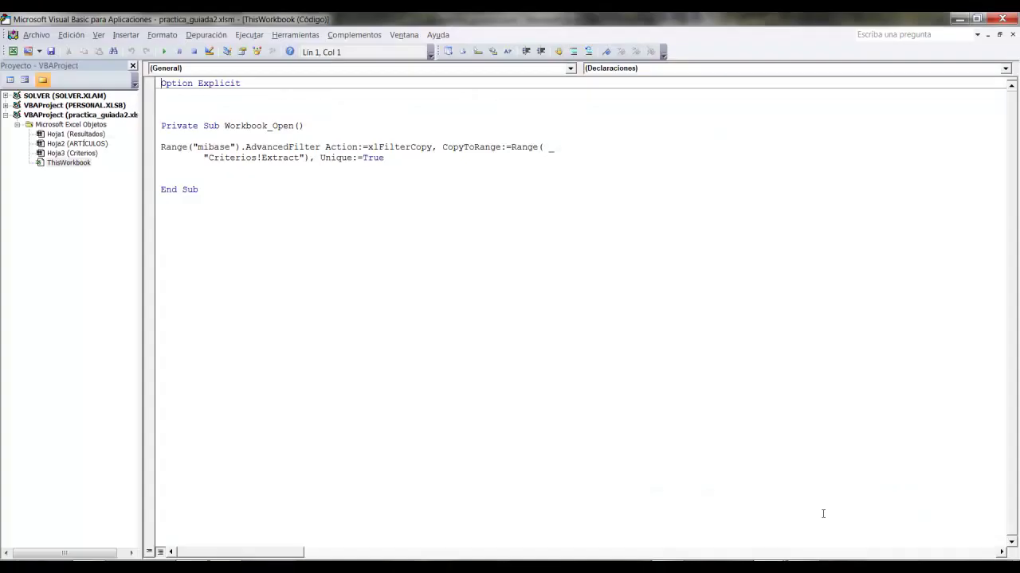
drag(398, 157, 324, 158)
click(386, 158)
drag(389, 157, 221, 158)
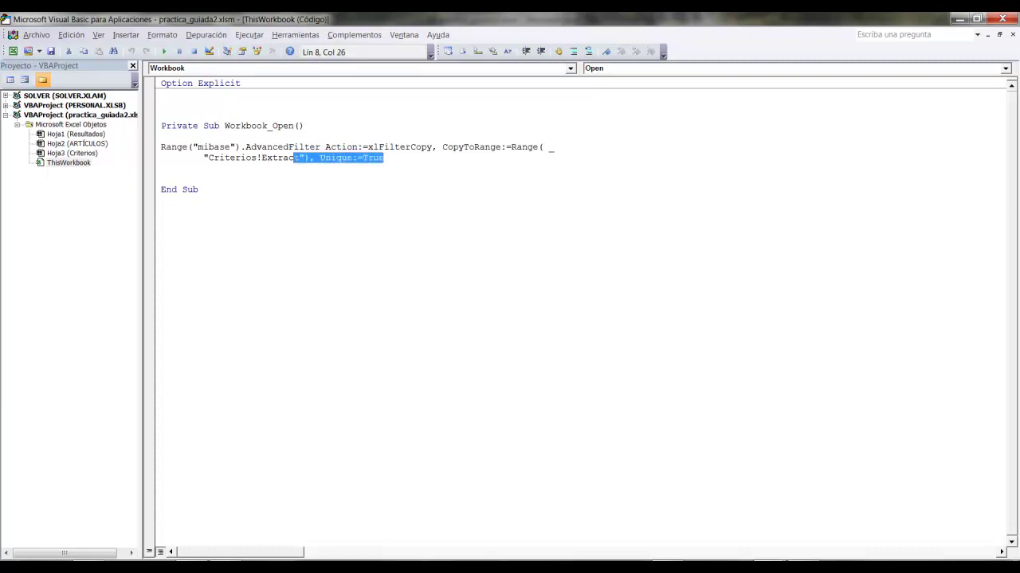
key(shift+Left)
key(shift+Left)
key(shift+Left)
key(shift+Left)
key(shift+Left)
key(shift+Left)
key(shift+Left)
key(shift+Left)
key(shift+Up)
click(308, 164)
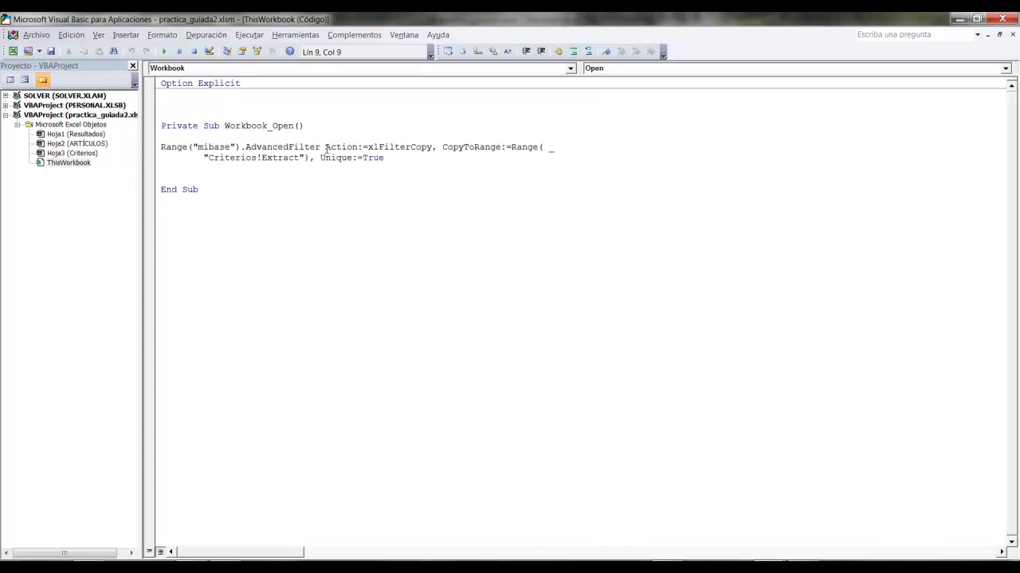
drag(314, 125, 272, 126)
click(257, 126)
Step: Back in Excel, browse the Criterios, ARTÍCULOS and Resultados sheets
click(730, 526)
click(135, 545)
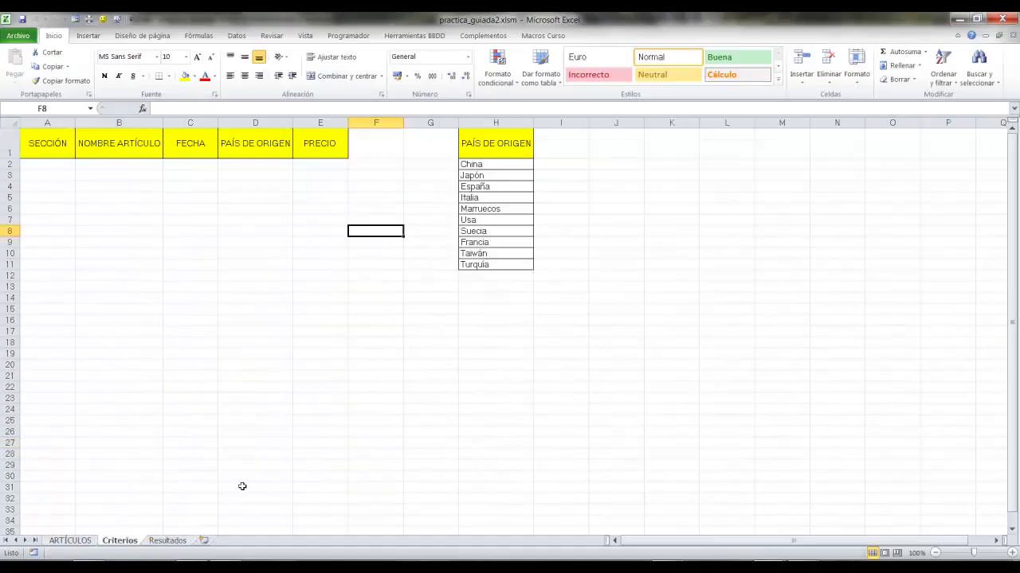
drag(482, 164, 486, 264)
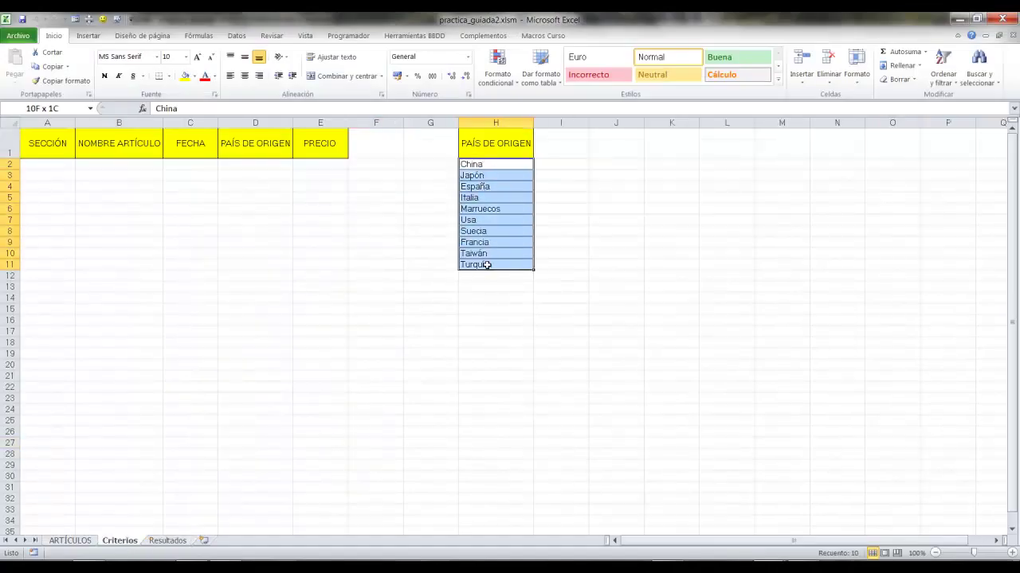
click(82, 540)
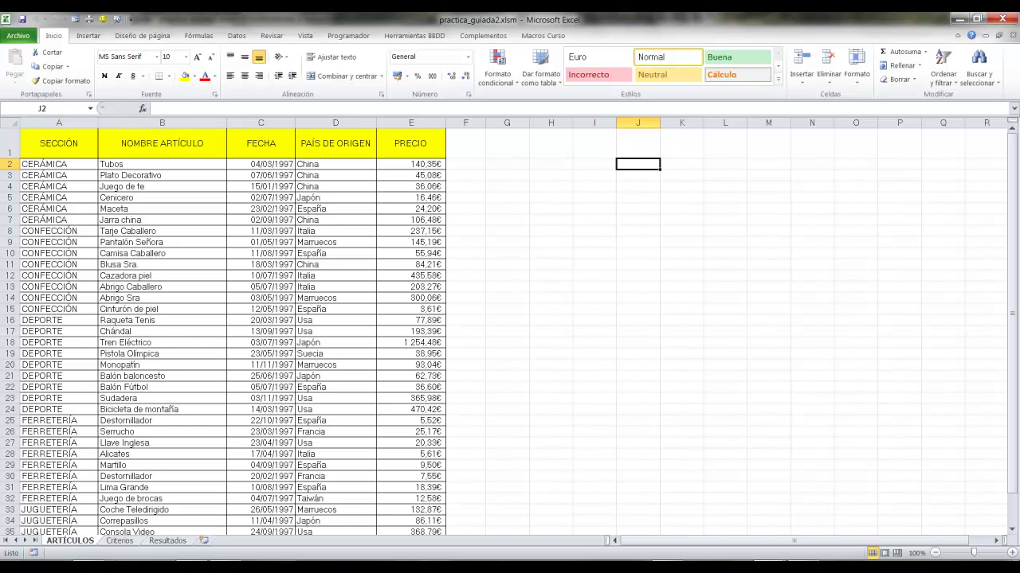
click(118, 545)
click(558, 188)
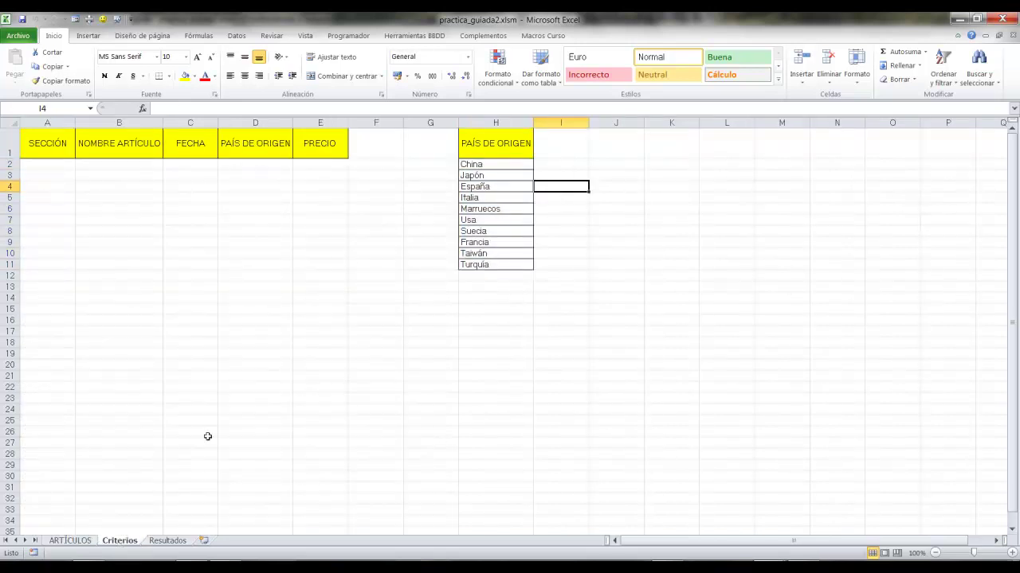
click(176, 543)
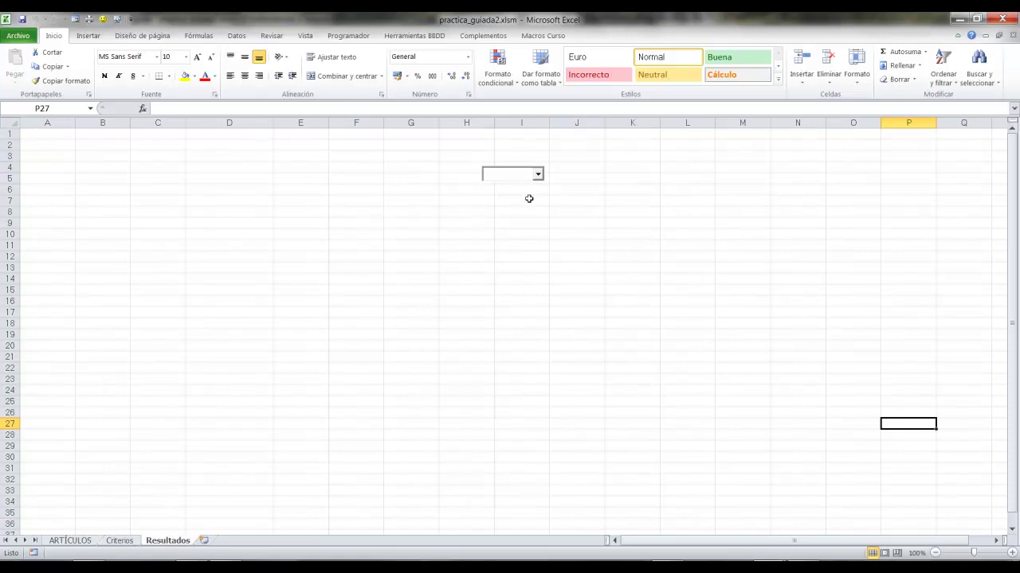
click(127, 542)
Step: Select the Criterios country list H2:H11, China through Turquía
drag(508, 167, 505, 260)
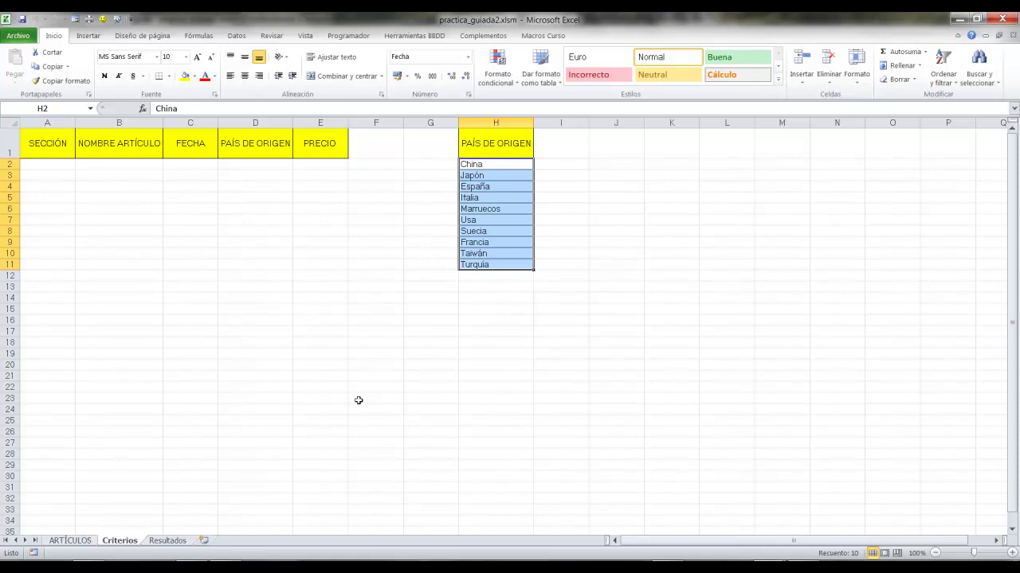
click(557, 220)
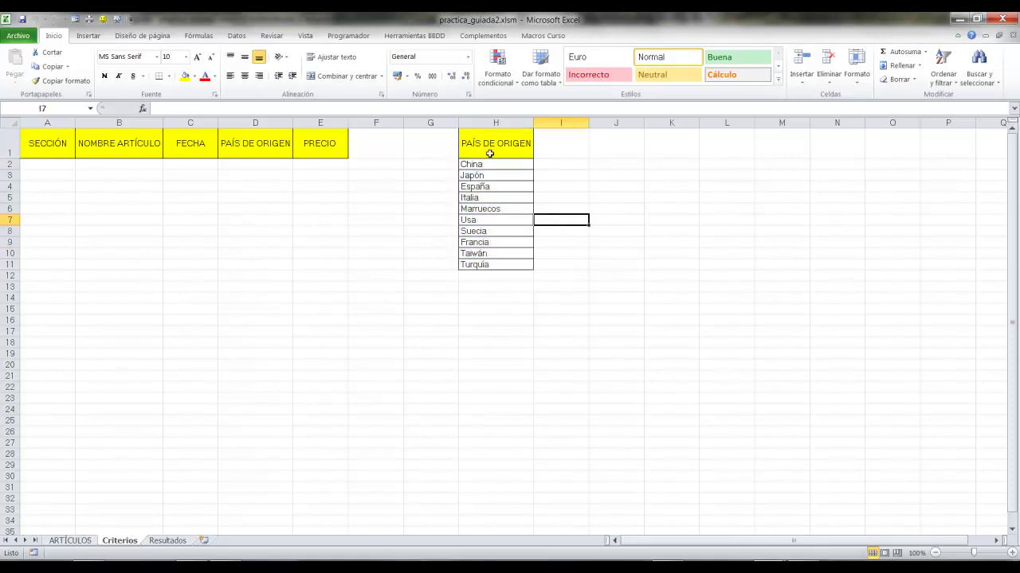
drag(489, 165, 495, 263)
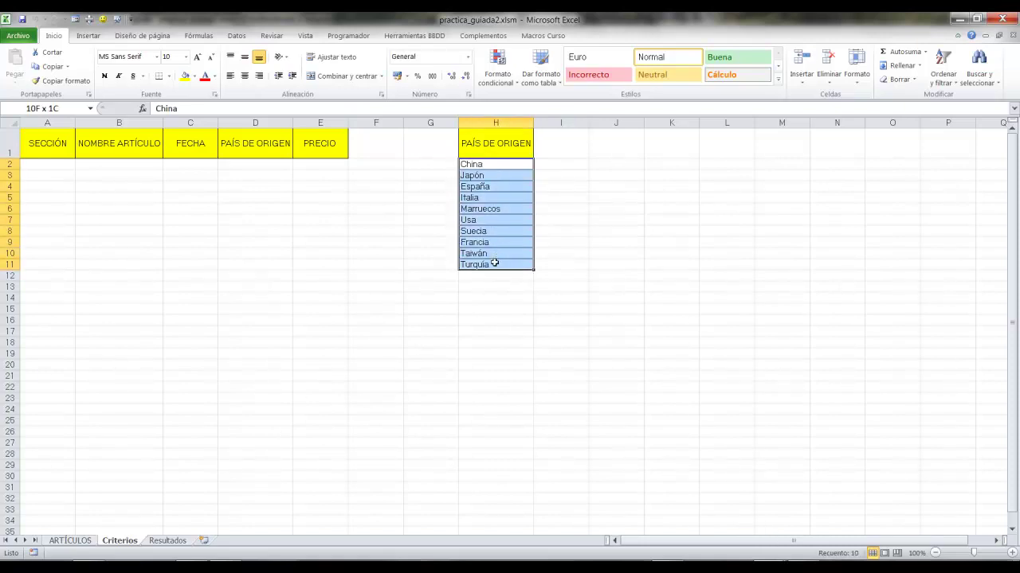
click(495, 165)
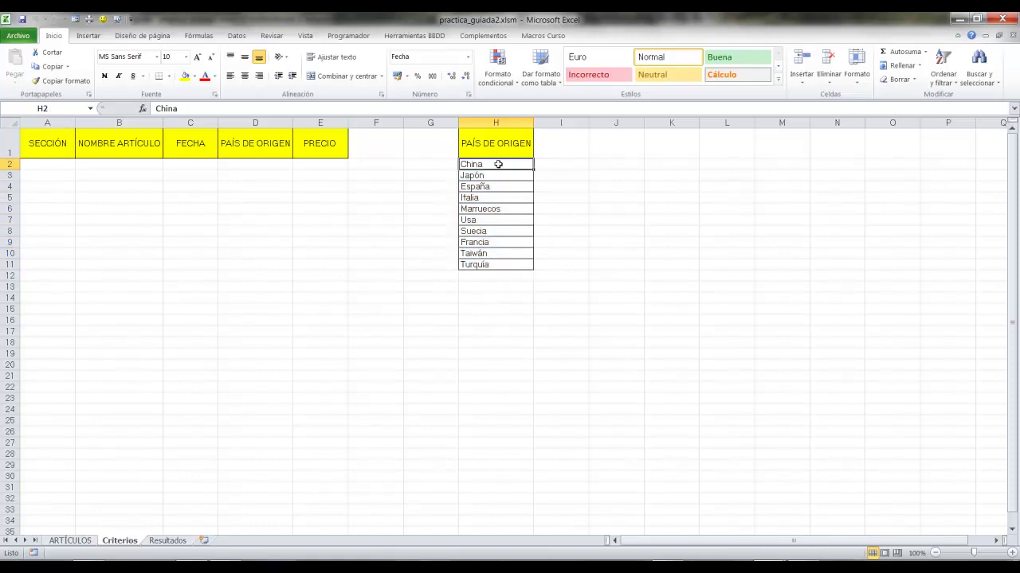
drag(498, 164, 497, 263)
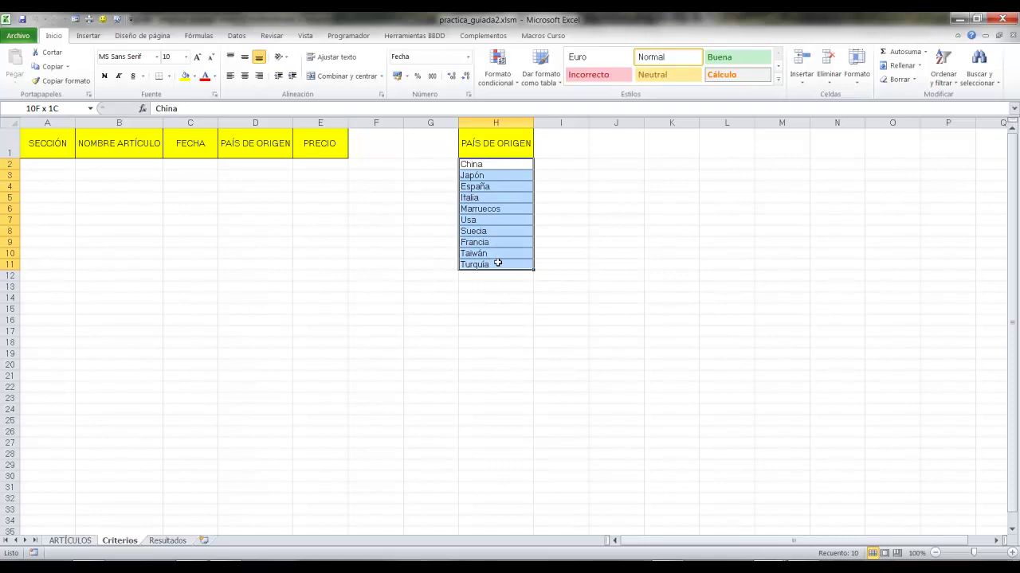
Step: After checking ARTÍCULOS, reselect exactly the ten countries in Criterios H2:H11
click(71, 540)
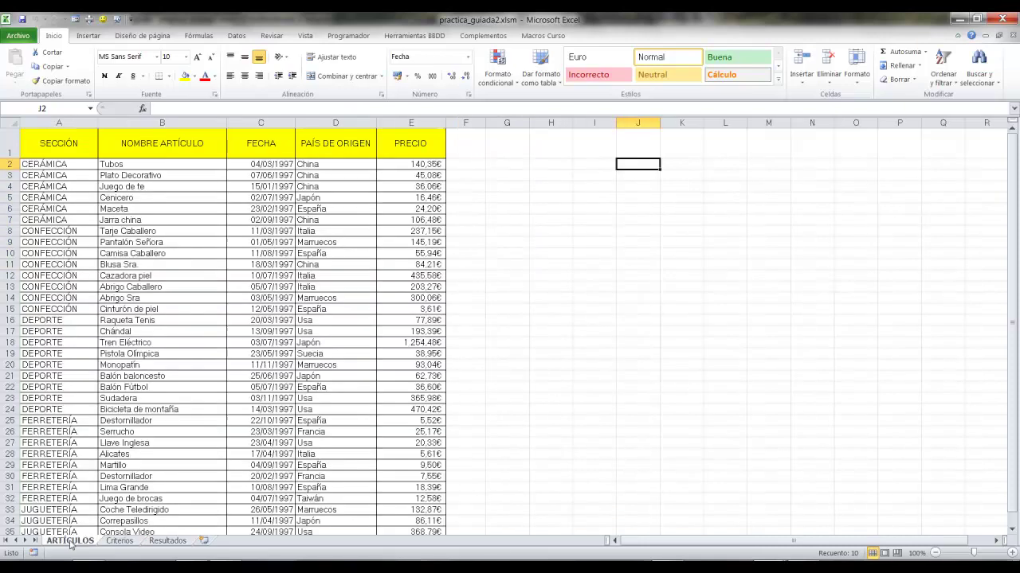
click(115, 543)
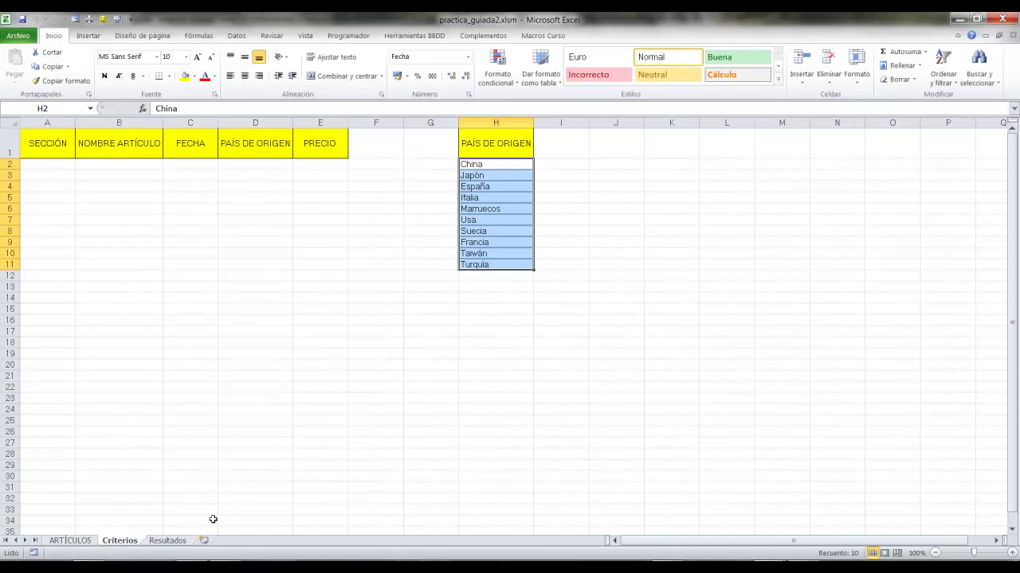
click(495, 163)
drag(495, 163, 504, 412)
click(562, 376)
drag(480, 165, 495, 265)
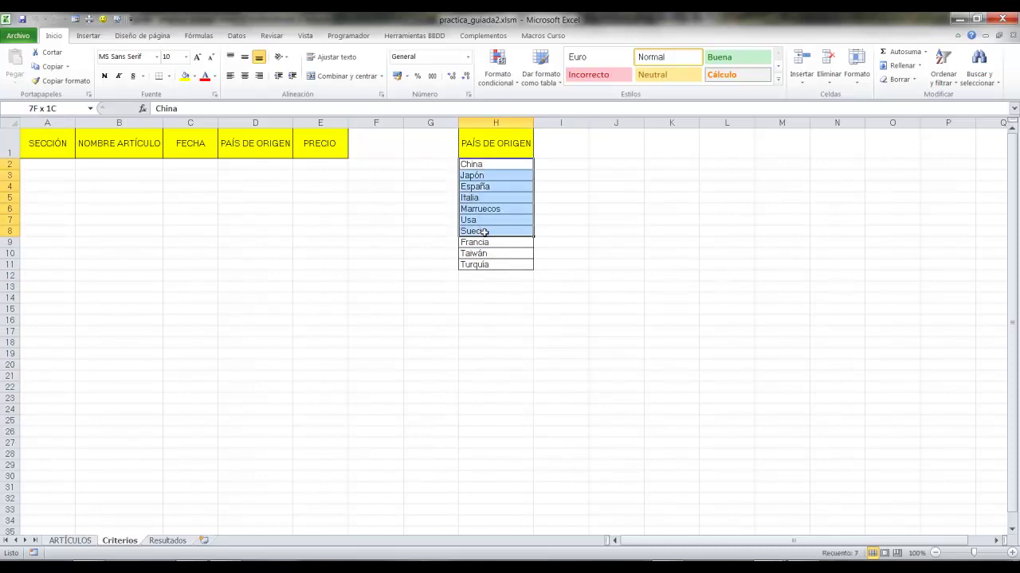
click(567, 252)
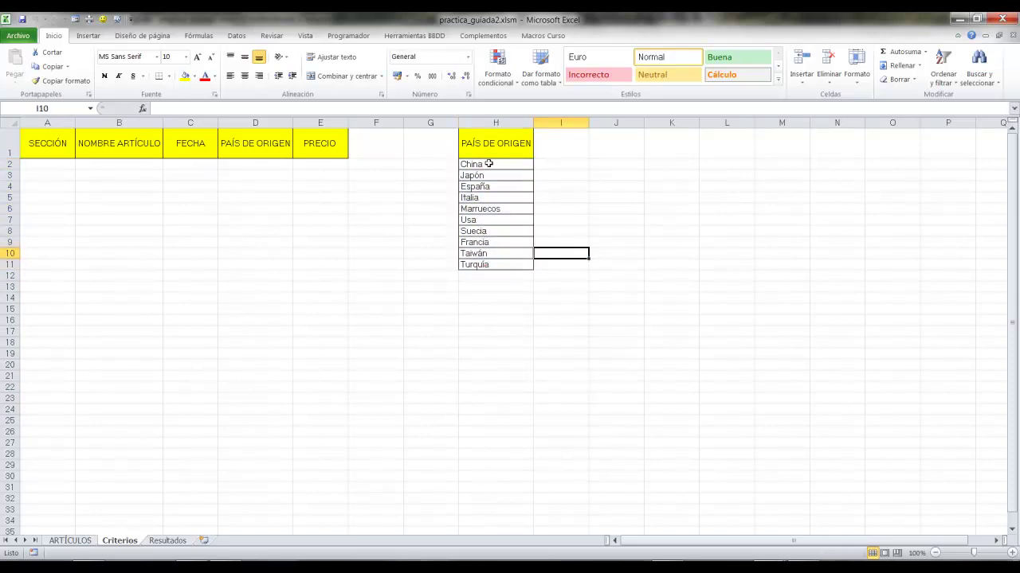
drag(488, 163, 492, 267)
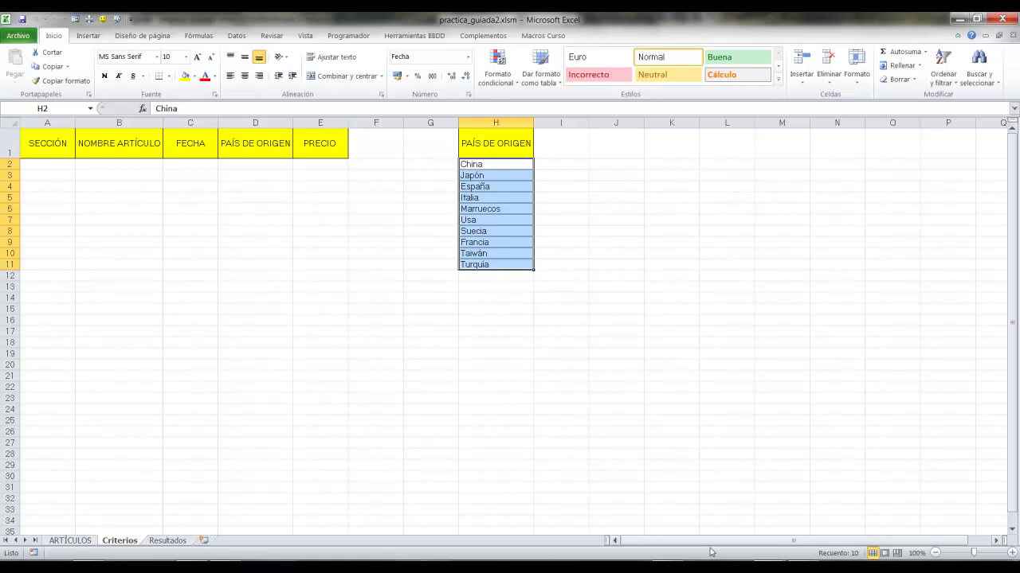
Step: Add the line Worksheets("Criterios").Select below the AdvancedFilter statement in Workbook_Open
mouse_move(770, 568)
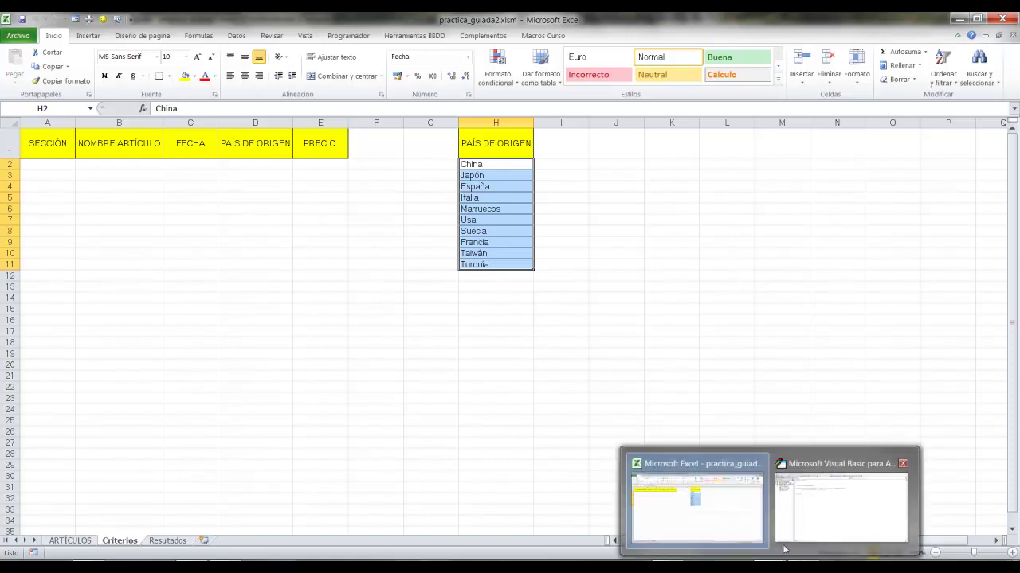
click(836, 497)
click(404, 166)
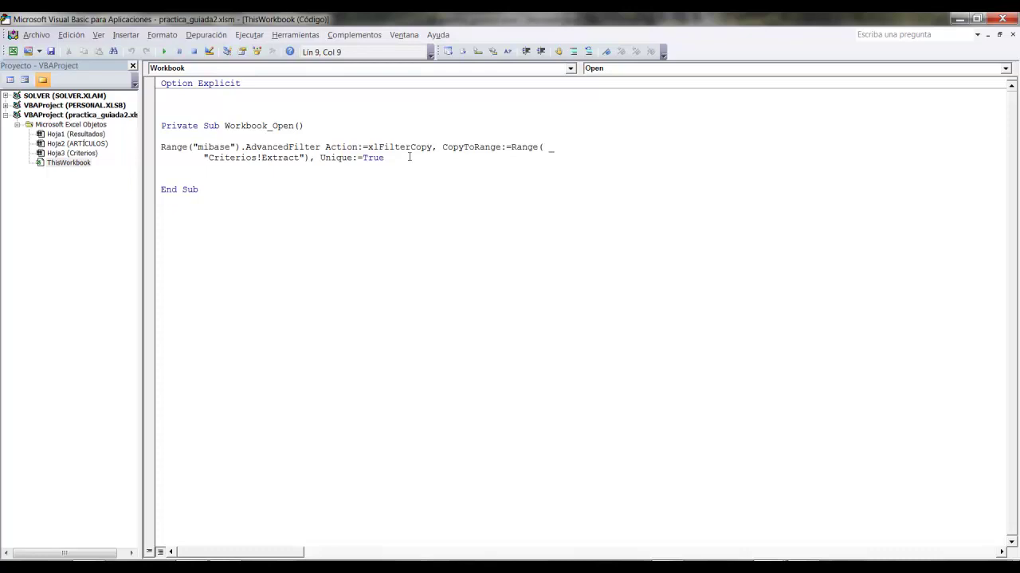
key(Return)
key(Return)
text(Works)
text(heets(")
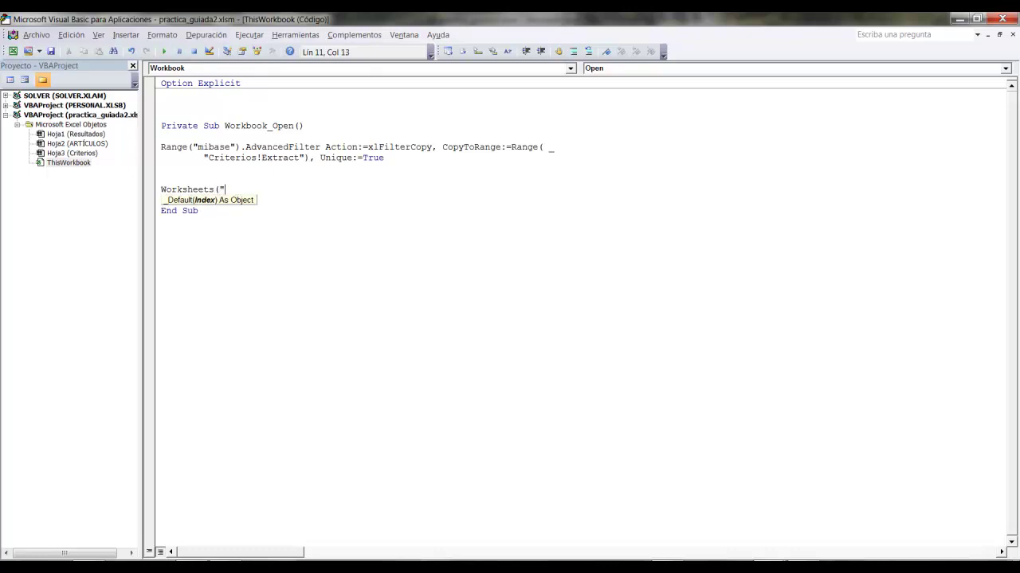
text(Criterios").select)
key(Return)
key(Return)
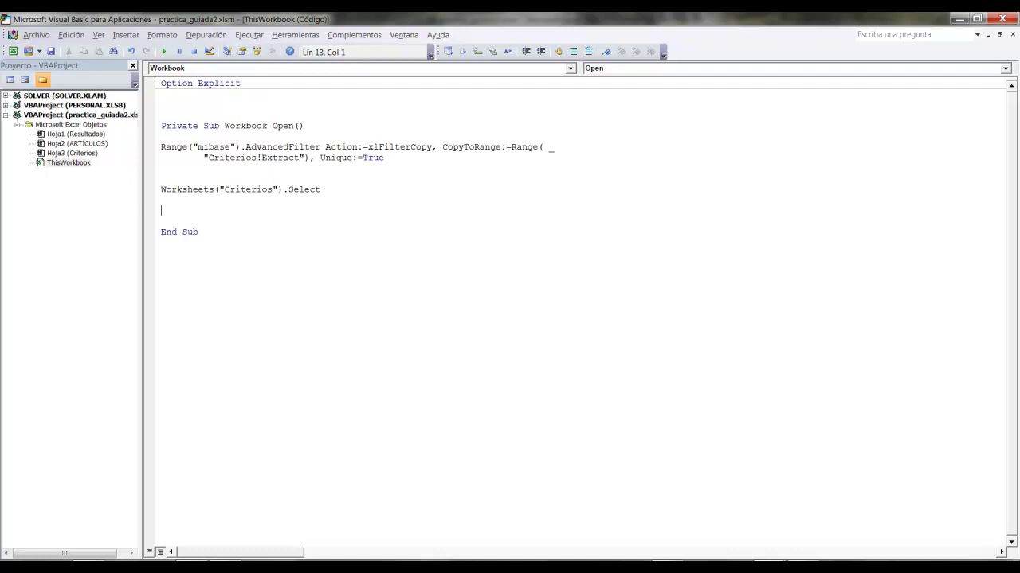
Step: In Excel, select cell H2 (China) on the Criterios sheet
mouse_move(749, 558)
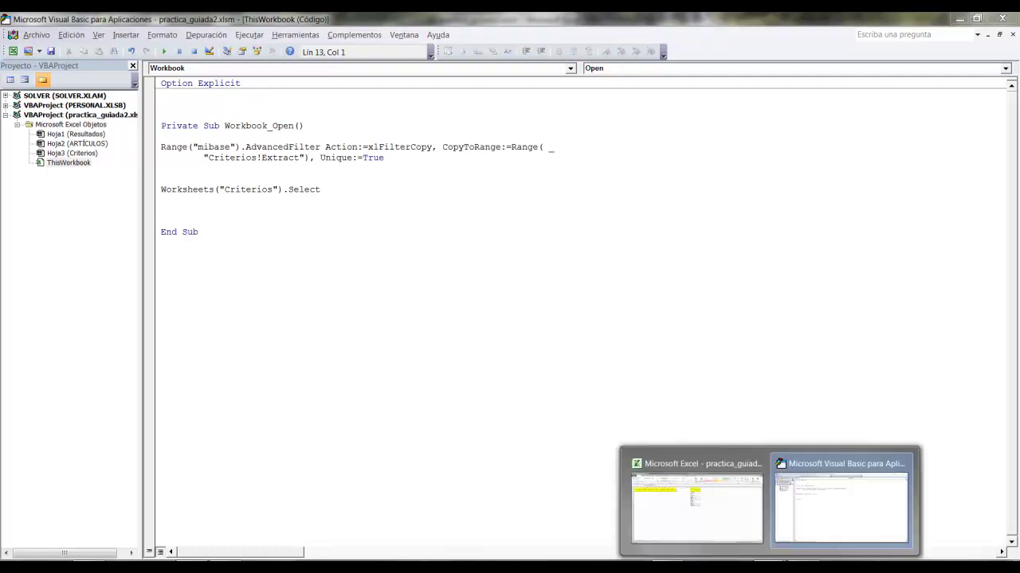
click(701, 514)
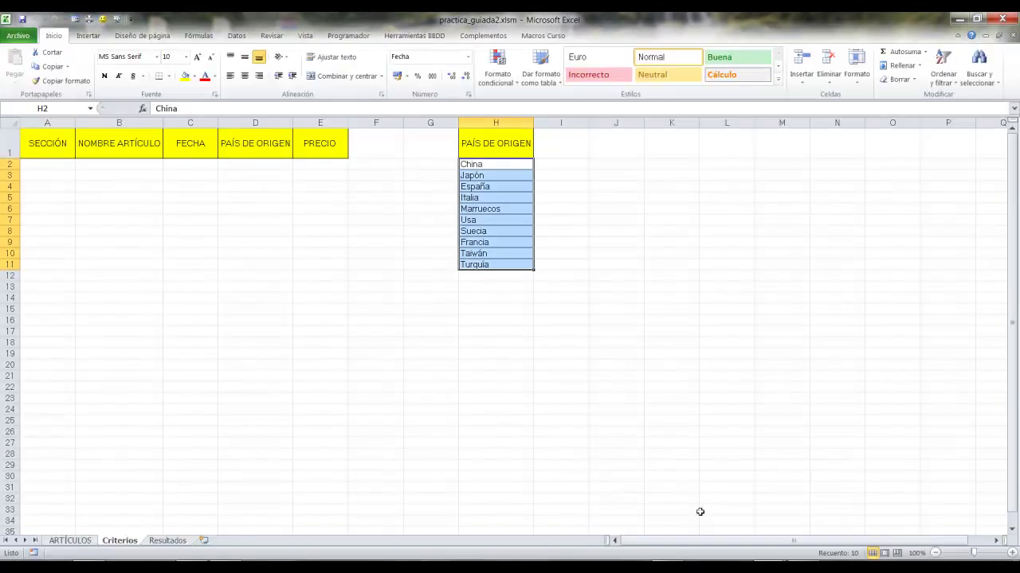
click(484, 162)
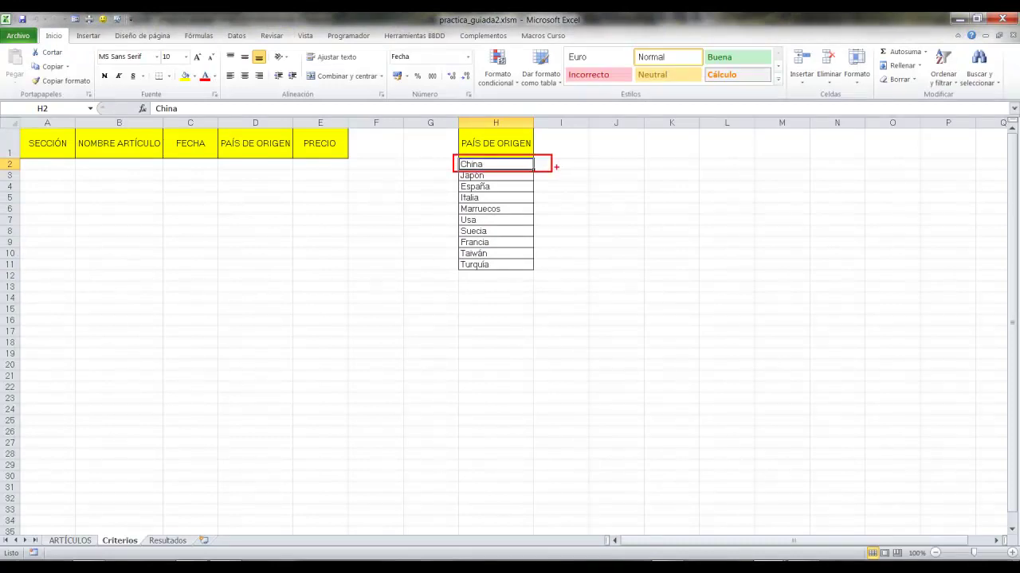
drag(543, 163, 636, 154)
key(Escape)
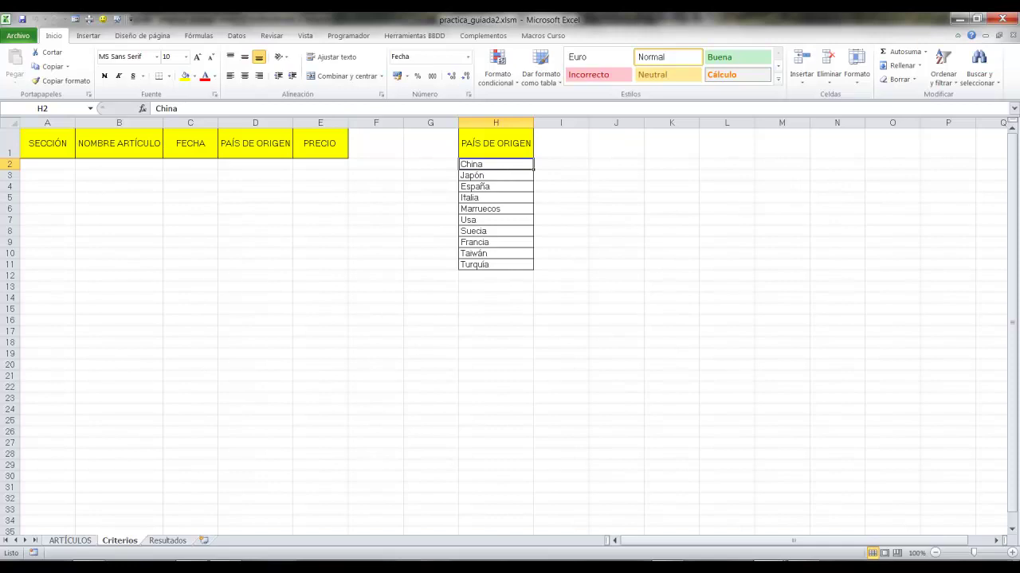
Step: Add Range("h2").Select as the next line of Workbook_Open
click(799, 510)
text(range("h2").Se)
text(lect)
key(Return)
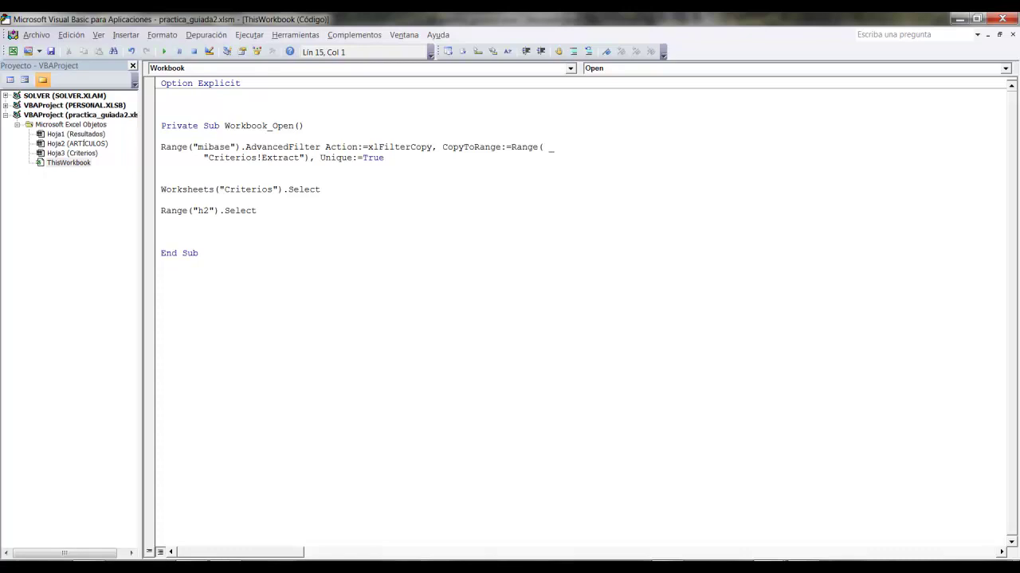
Step: Add Range(Selection, Selection.End(xlDown)).Select after the Range("h2").Select line
text(range()
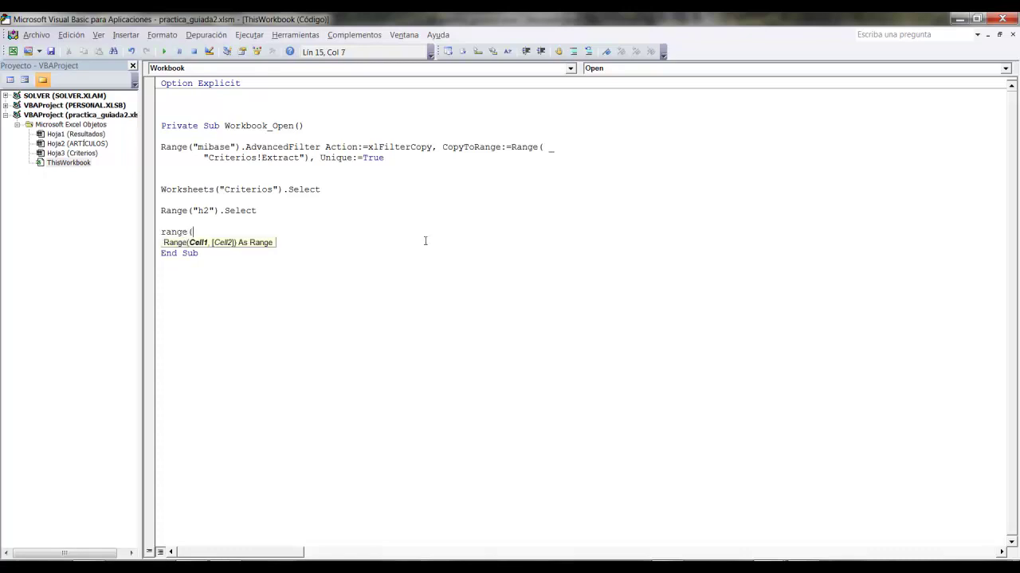
text(selection)
text(,selection.end(xldown))
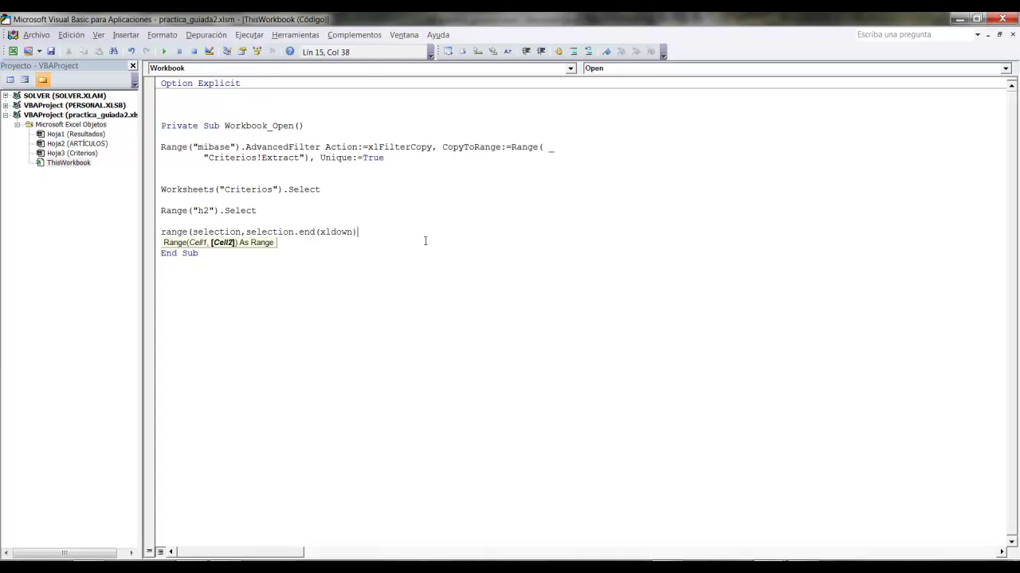
text())
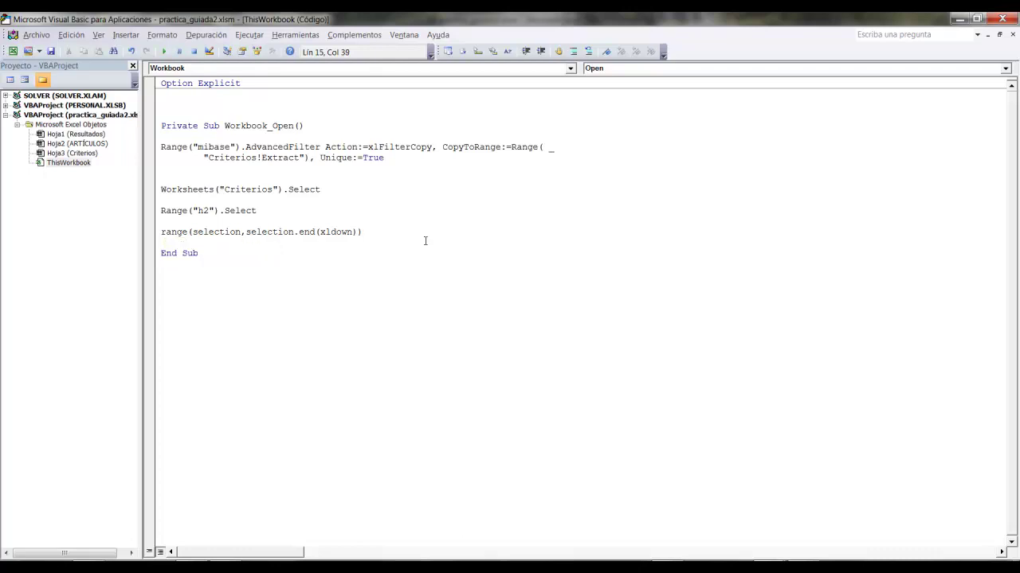
text(.select)
key(Return)
key(Return)
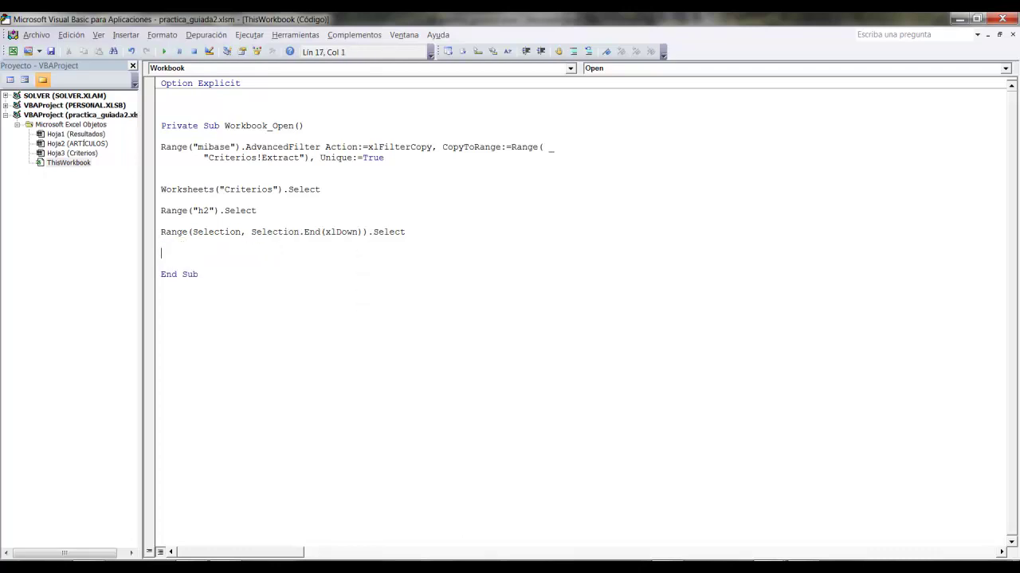
drag(161, 246, 421, 248)
key(Escape)
Step: Clear the Criterios country list H2:H11 with Borrar todo
click(1001, 18)
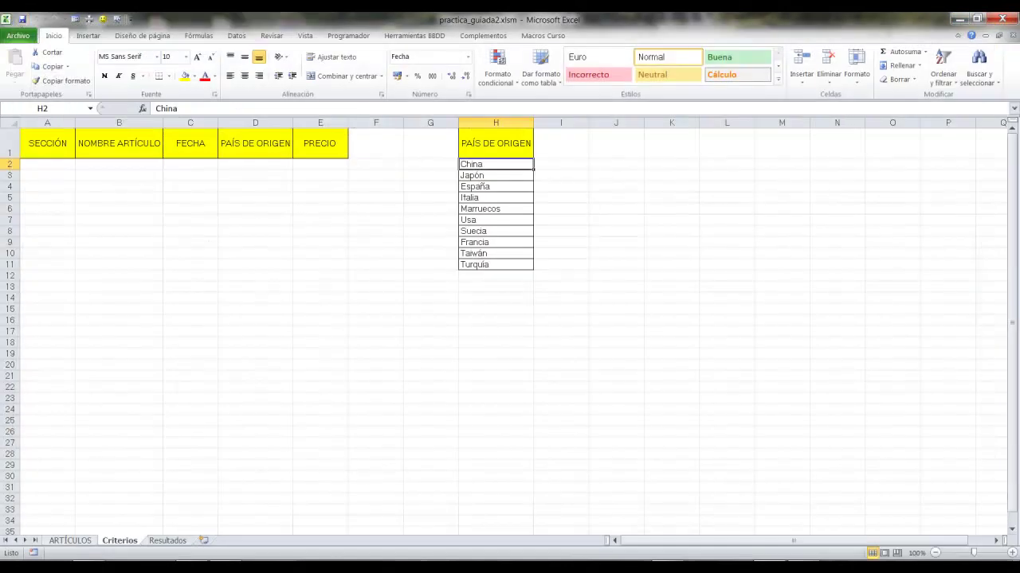
drag(483, 165, 480, 263)
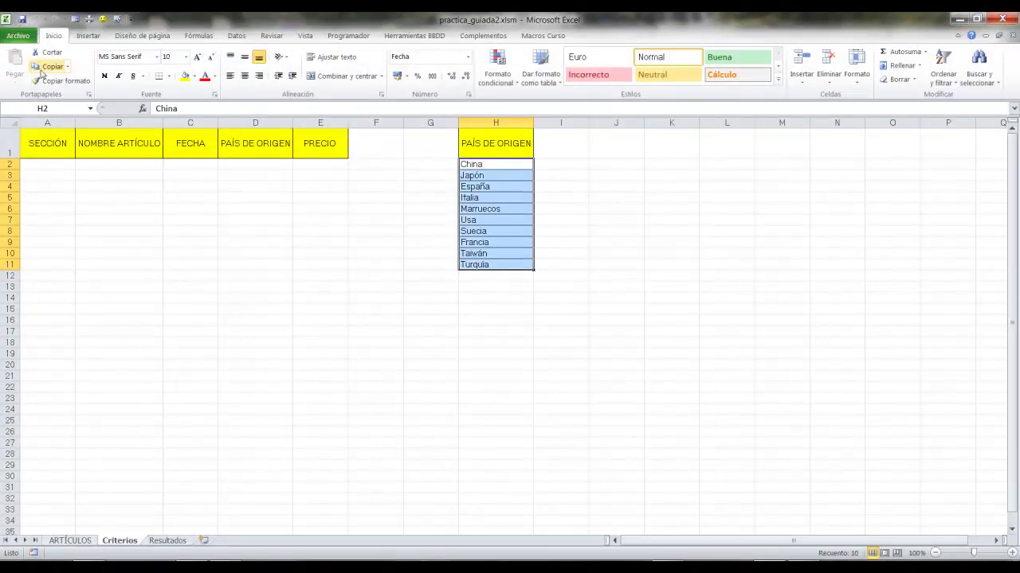
click(900, 79)
click(908, 94)
click(422, 195)
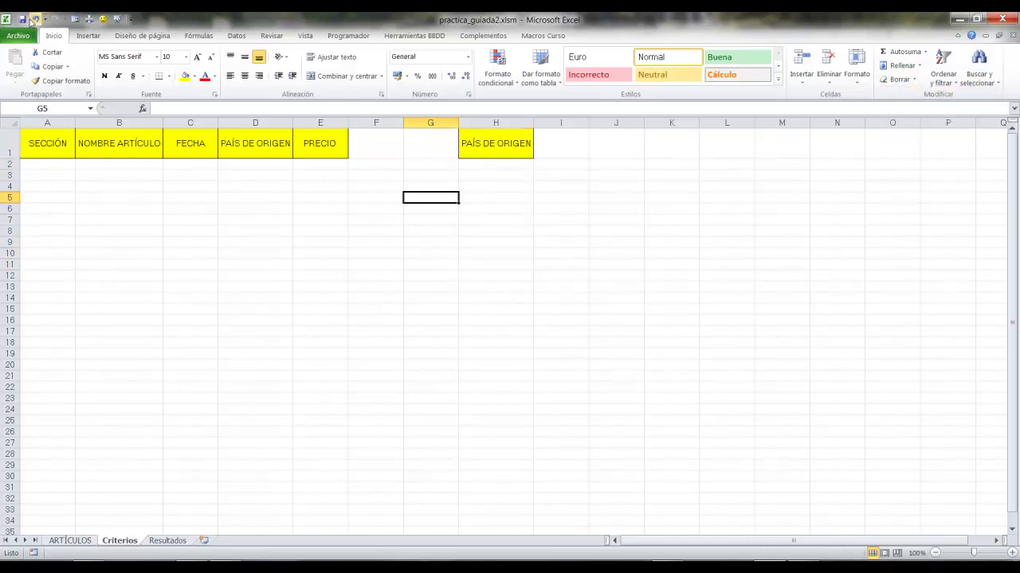
Step: Close and reopen practica_guiada2.xlsm so Workbook_Open refills the list, then return to VBA
click(1002, 19)
double_click(131, 157)
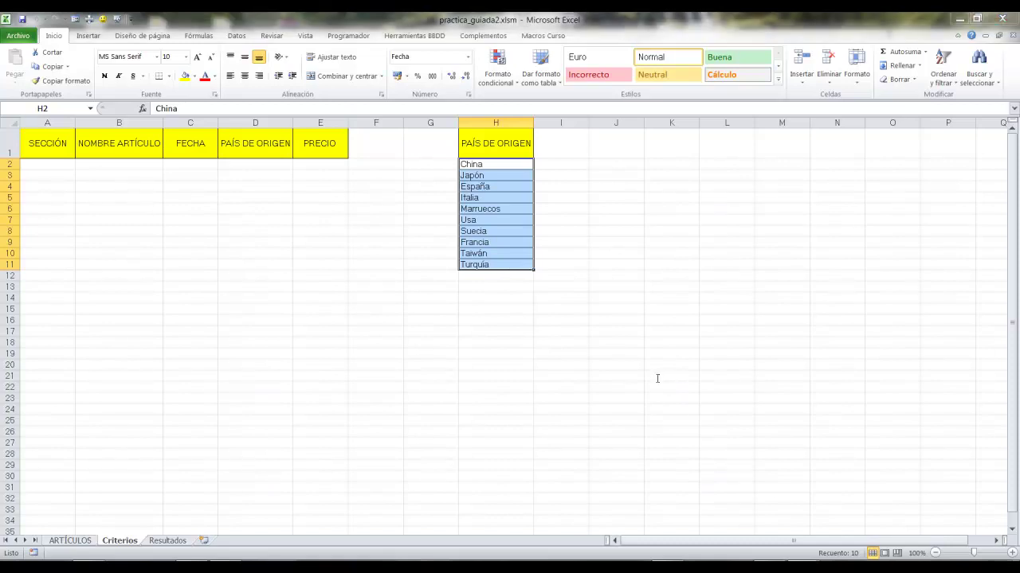
key(alt+F11)
Step: Declare Dim micelda As Range after the selection code in Workbook_Open
click(190, 247)
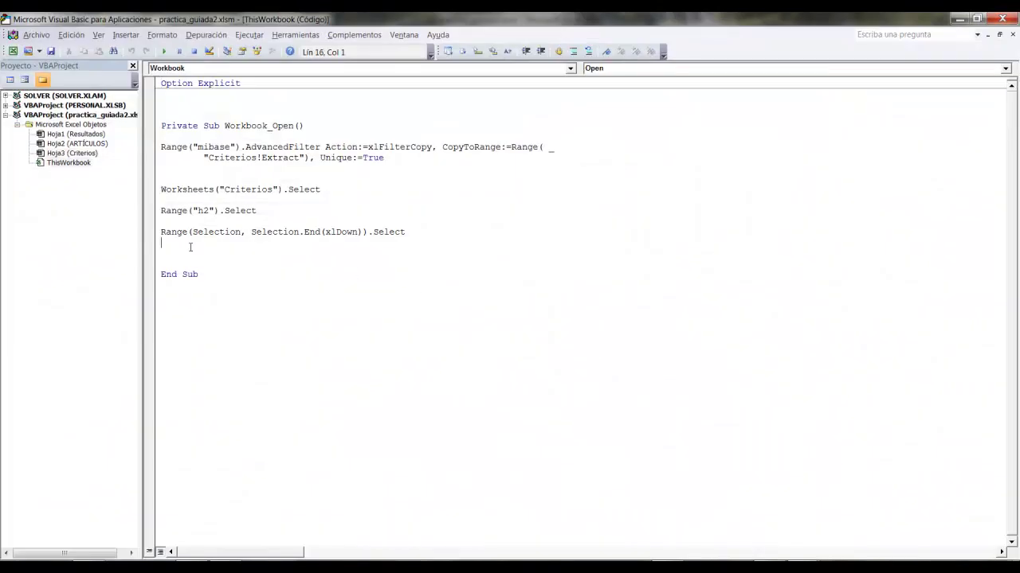
key(Return)
text(dim micelda )
text(as range)
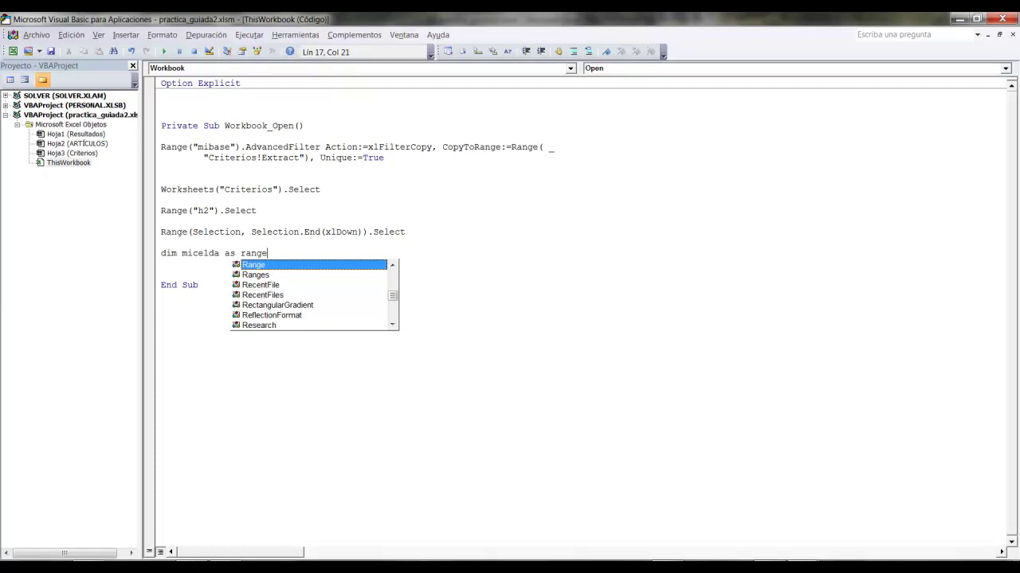
key(Return)
key(Return)
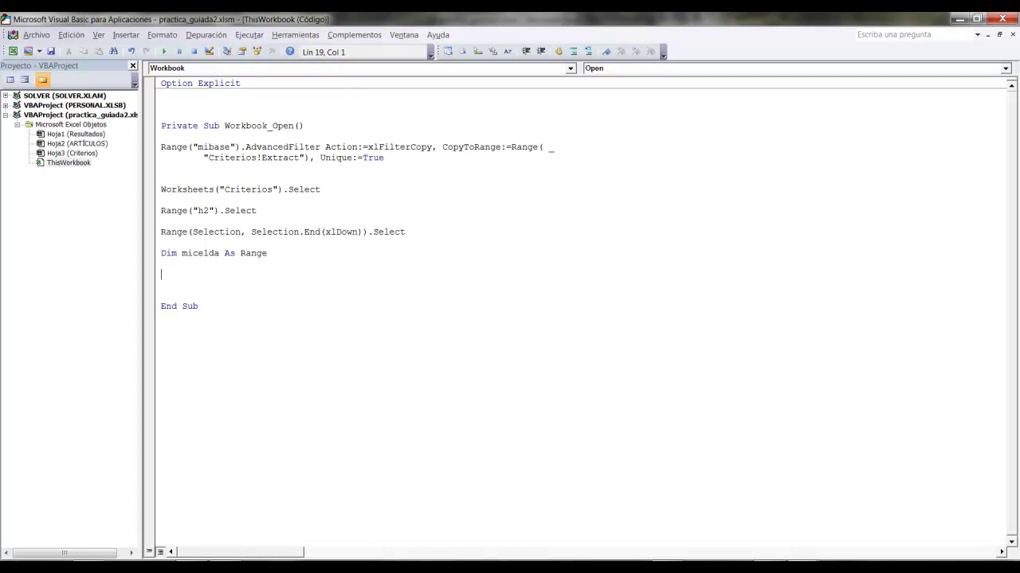
Step: Add an empty For Each micelda In Selection … Next micelda loop
text(for each micelda)
text(in slection)
key(Return)
key(Return)
key(Return)
text(next micelda)
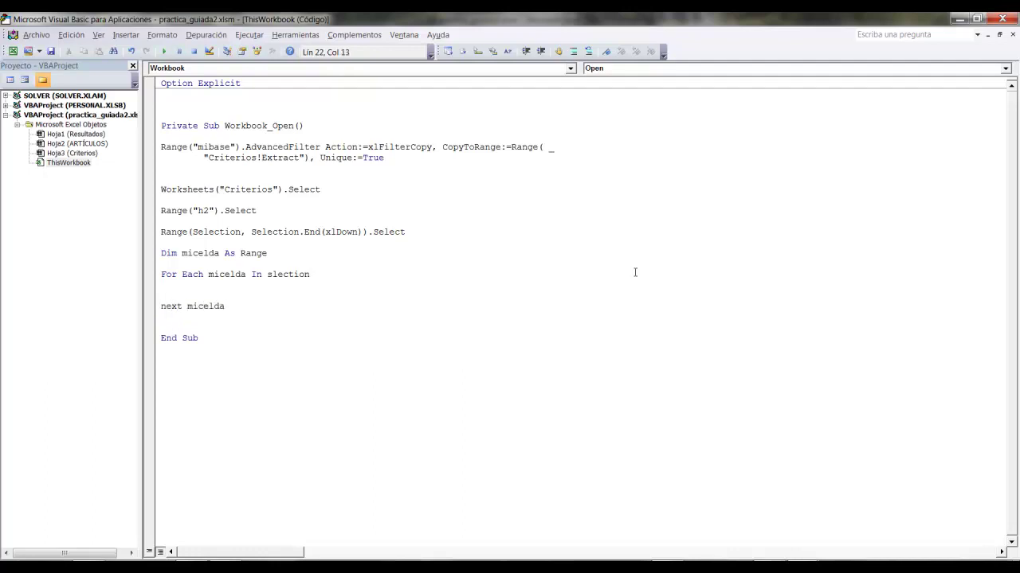
click(277, 288)
key(Return)
key(Up)
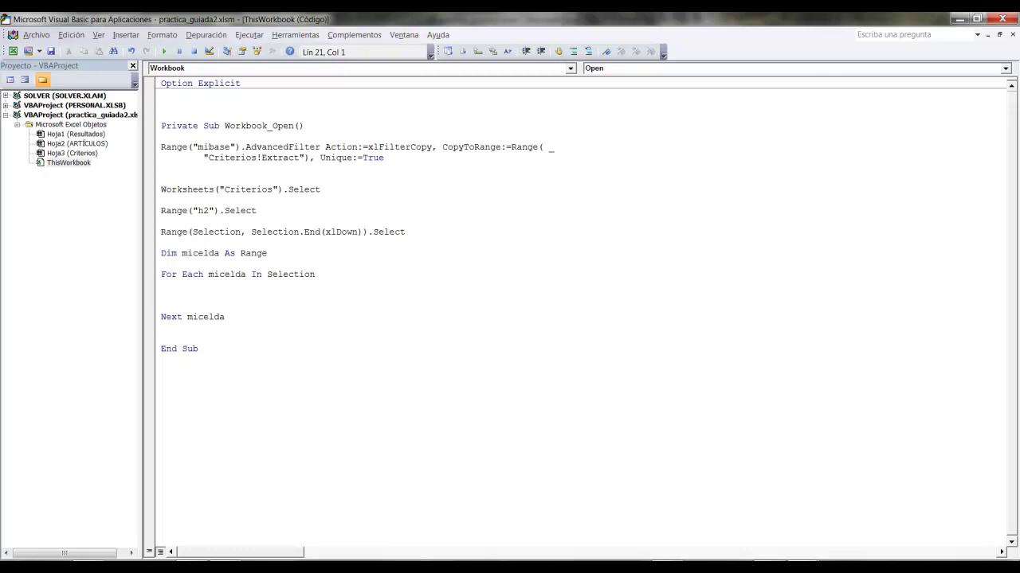
drag(155, 265, 586, 412)
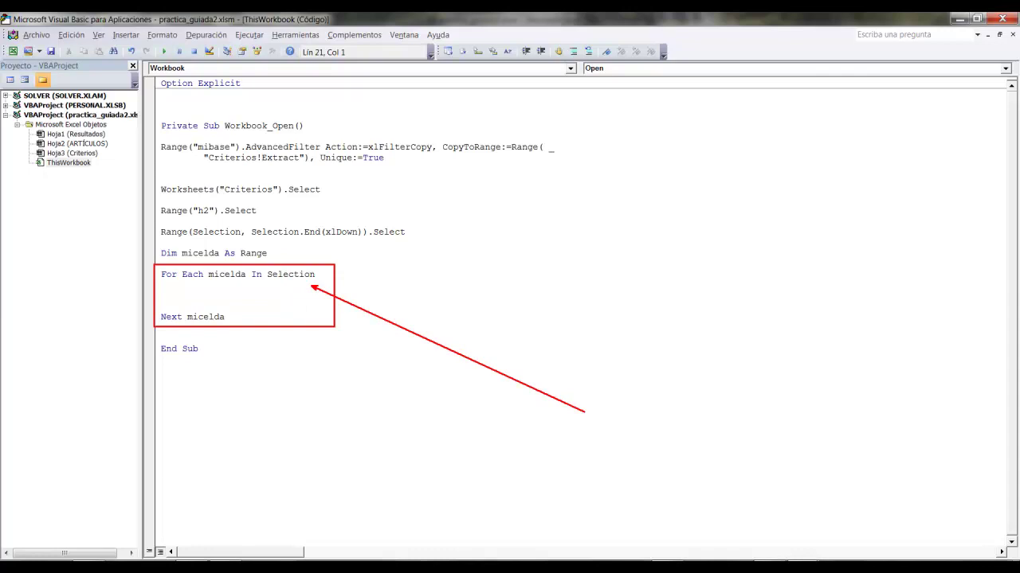
key(Escape)
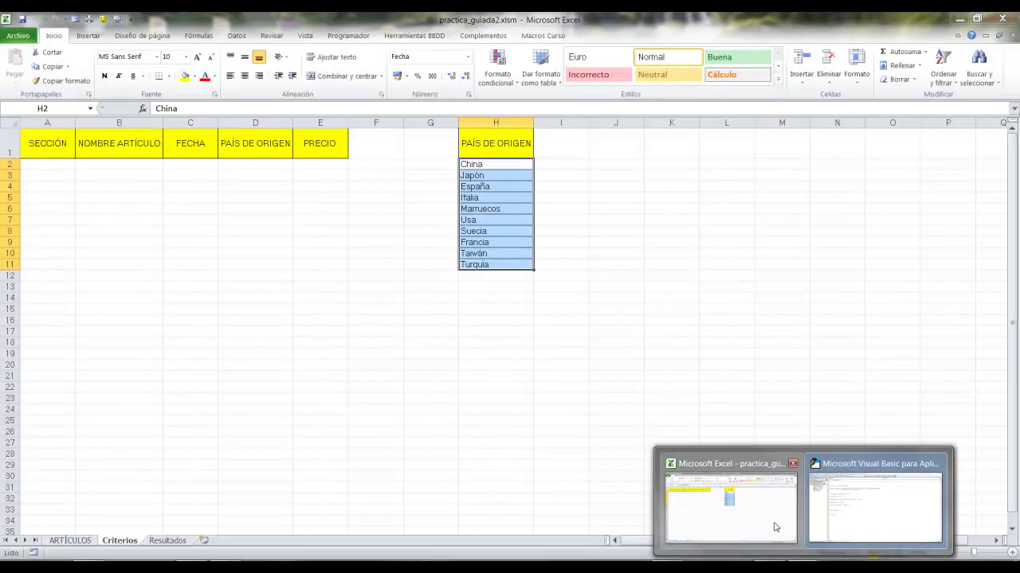
Step: Turn on Modo Diseño on Resultados and confirm in Propiedades that the combo box is named c_paises
click(775, 527)
click(179, 539)
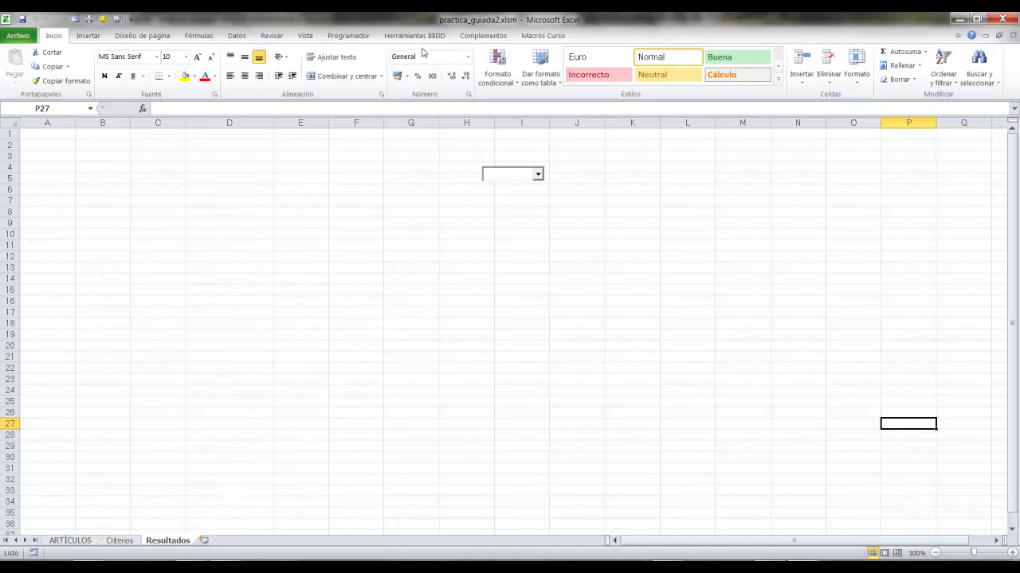
click(362, 36)
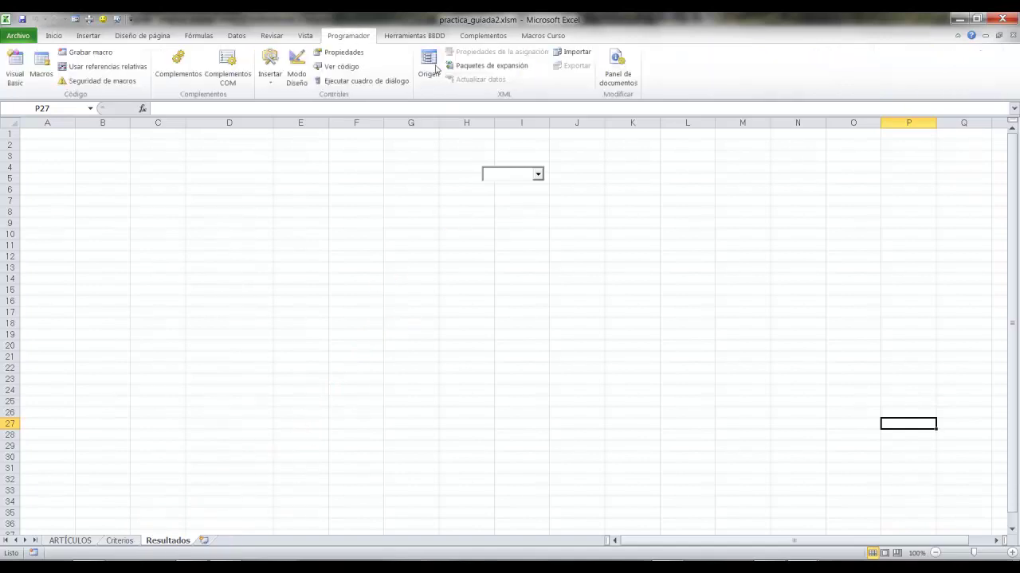
click(290, 72)
click(513, 173)
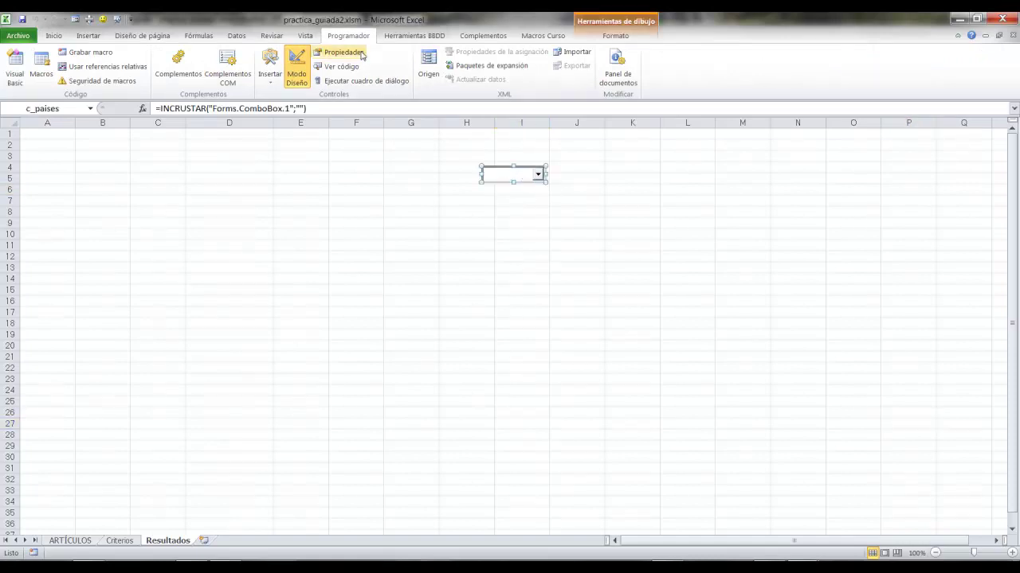
click(341, 52)
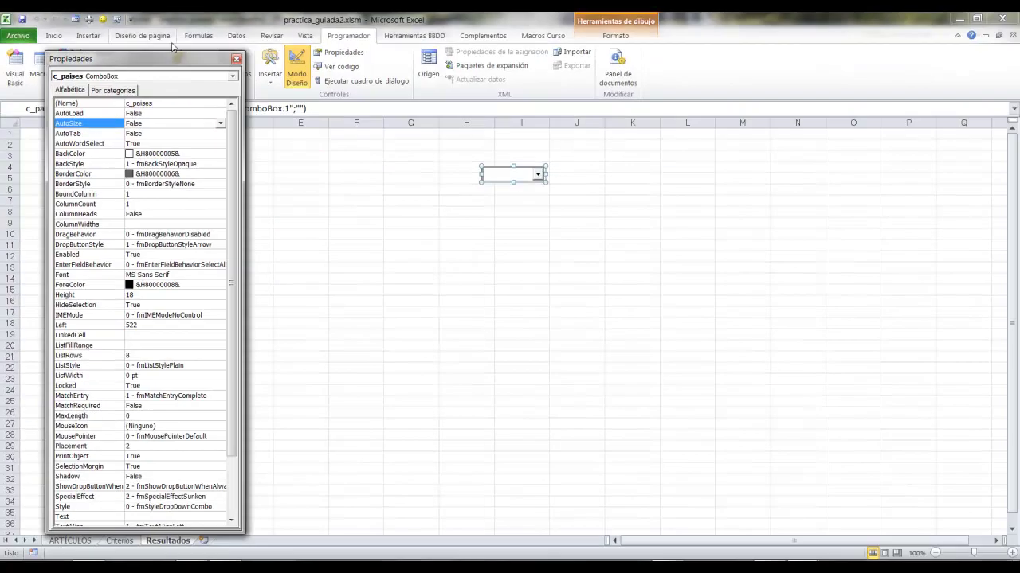
click(235, 61)
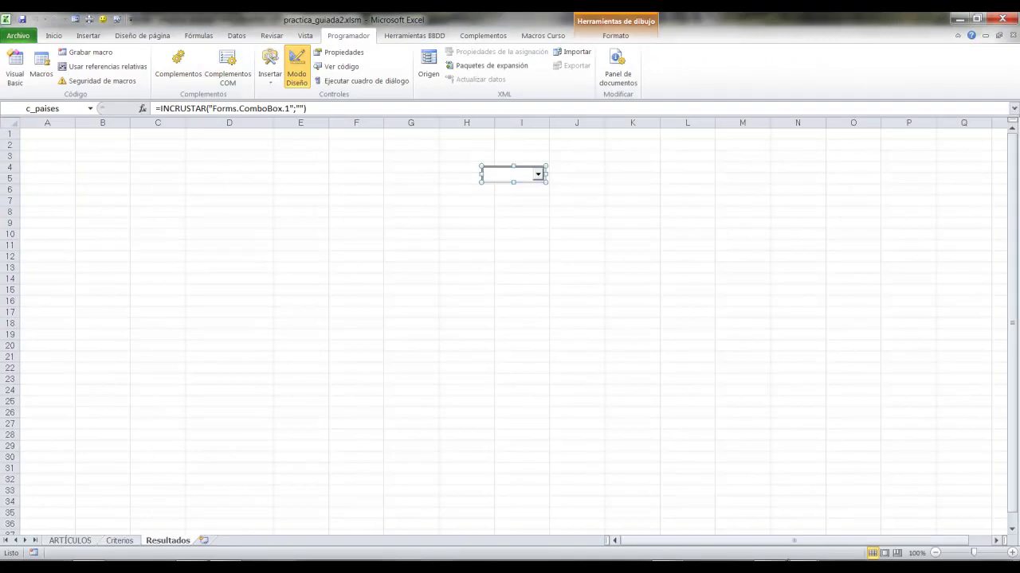
click(800, 567)
Step: Inside the loop, add Worksheets("Resultados").c_paises.AddItem micelda.Value
click(845, 526)
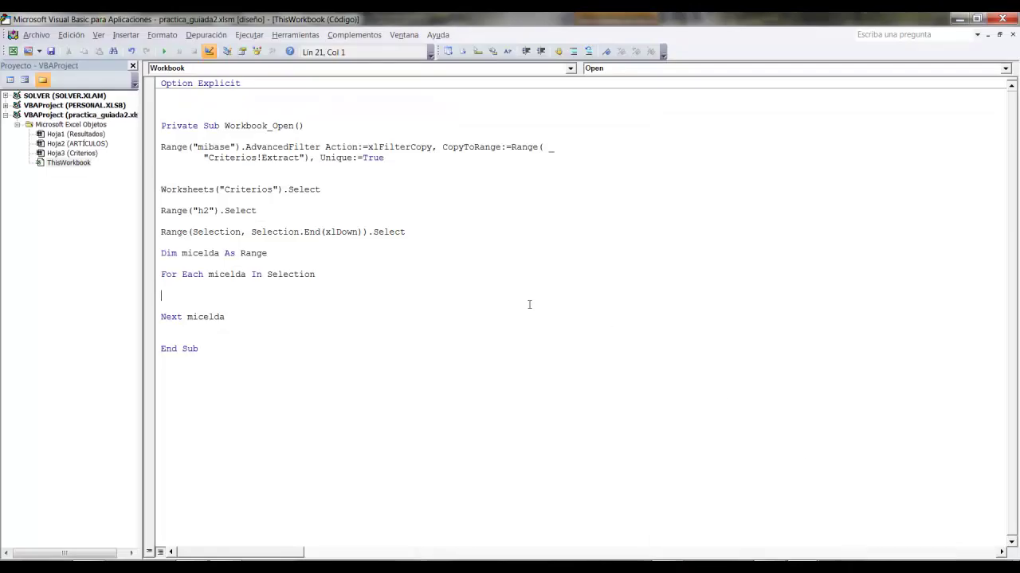
text(Worksheets("Resultados")
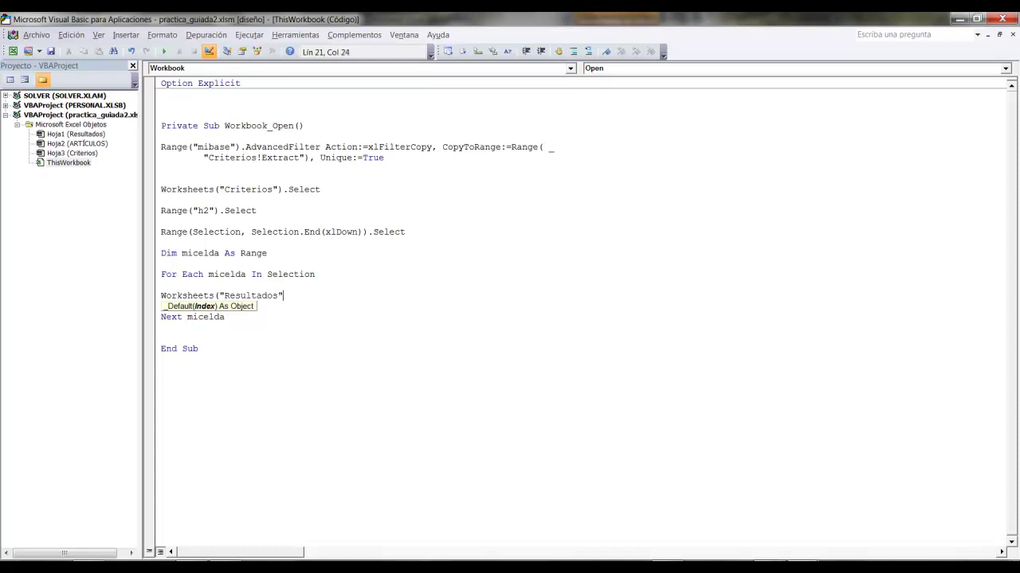
text())
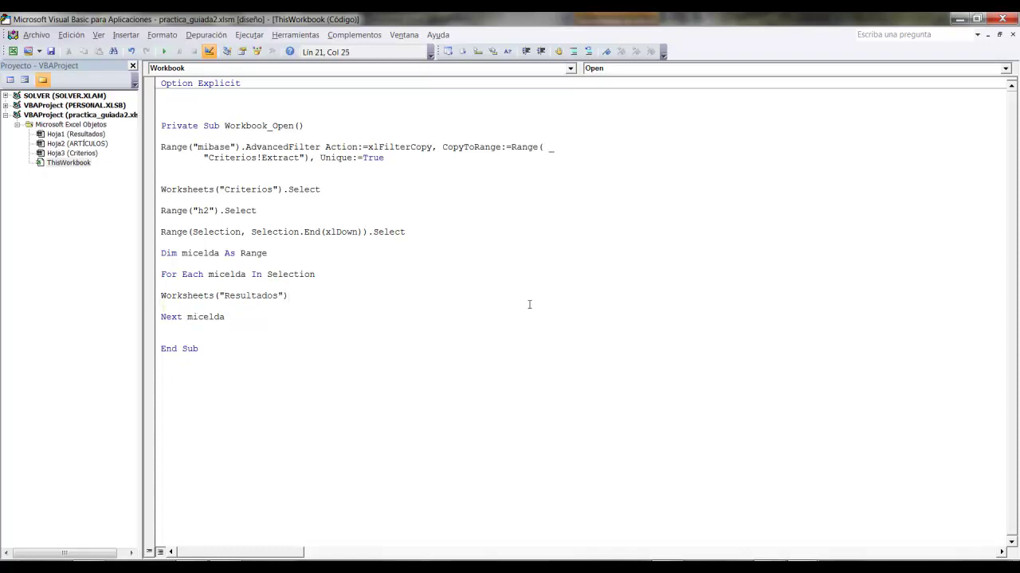
text(.c_paises.addItem)
text( micelda.valu)
key(Return)
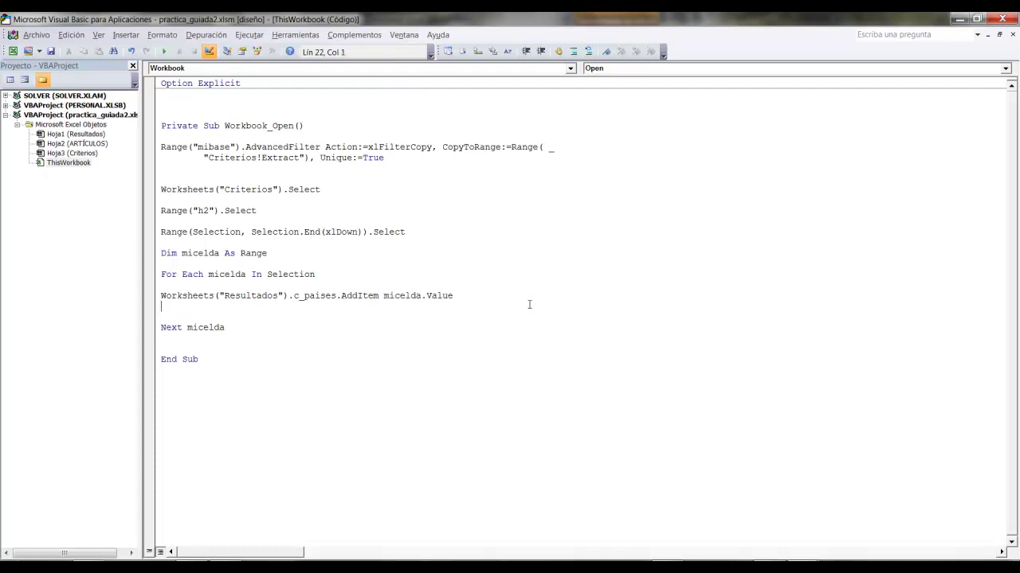
key(Return)
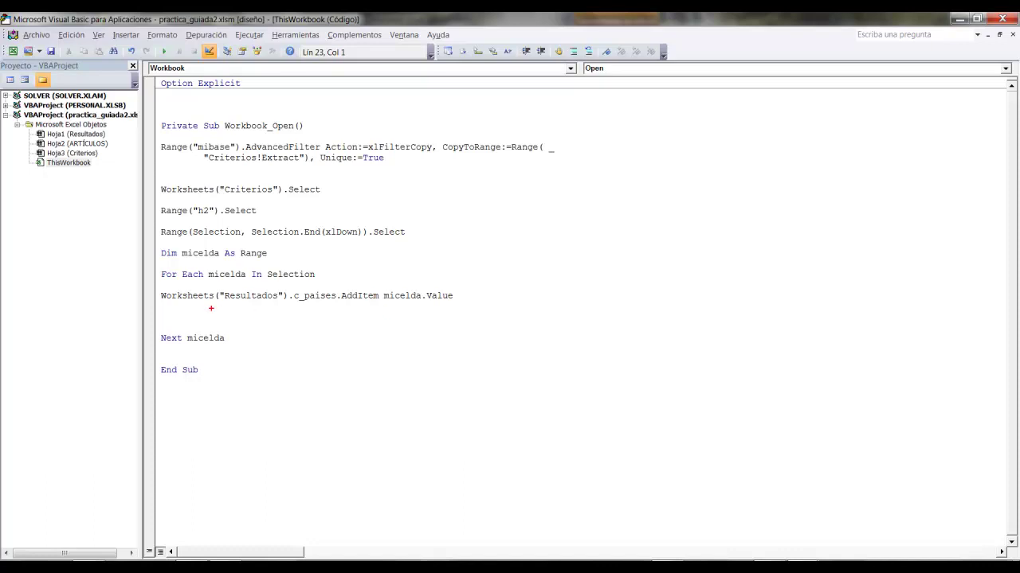
mouse_move(164, 306)
mouse_down()
mouse_move(303, 306)
mouse_move(388, 206)
mouse_up()
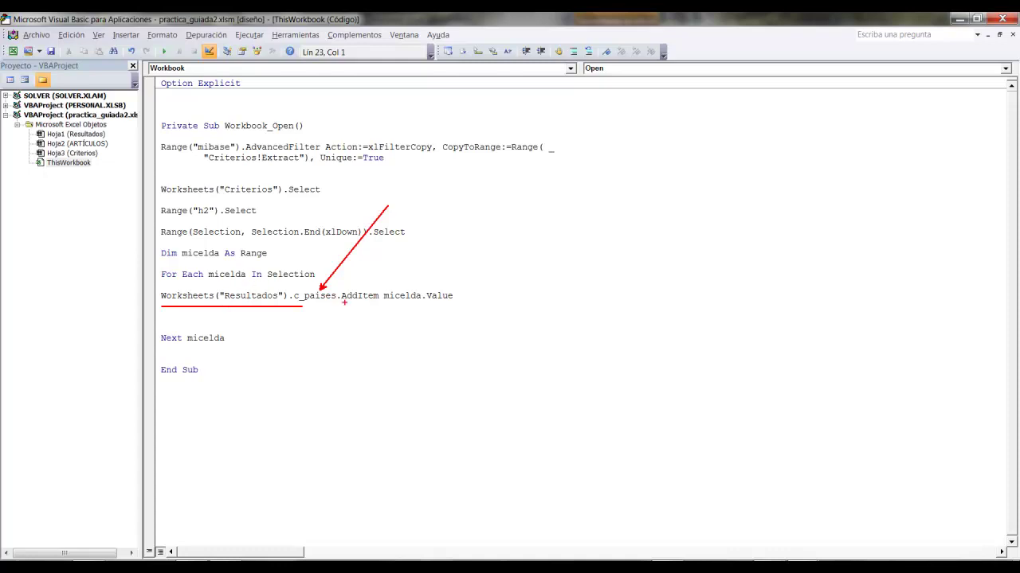
drag(374, 287, 435, 244)
drag(385, 306, 454, 306)
key(Escape)
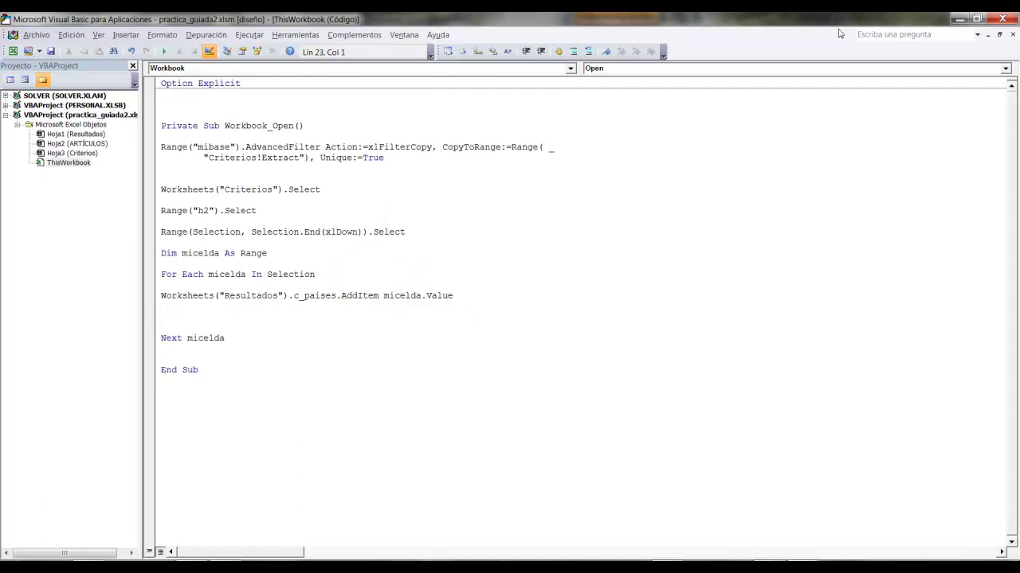
click(1001, 19)
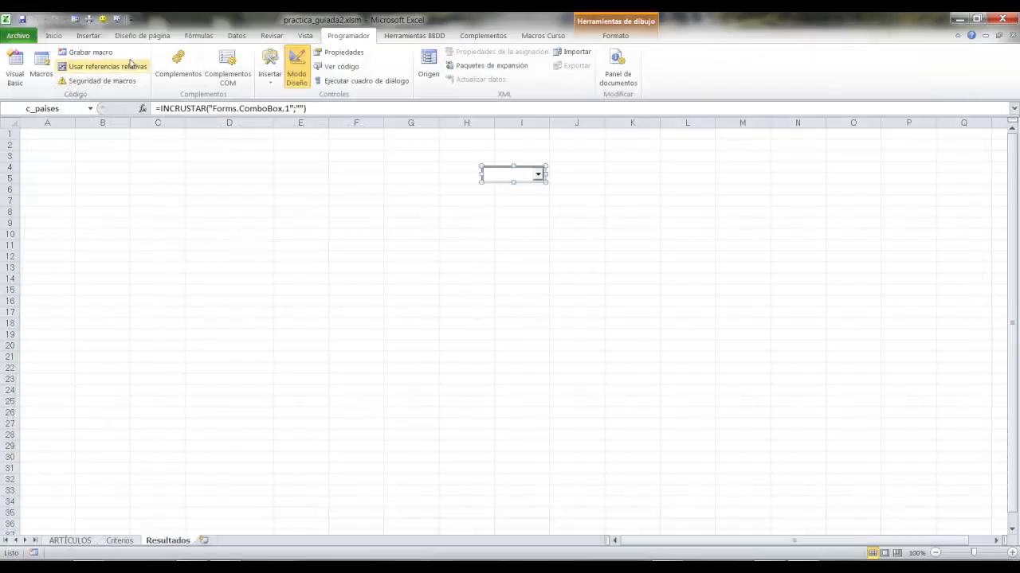
Step: Empty Criterios H2:H11 with Borrar todo and close the workbook
click(120, 541)
click(510, 173)
drag(508, 163, 499, 263)
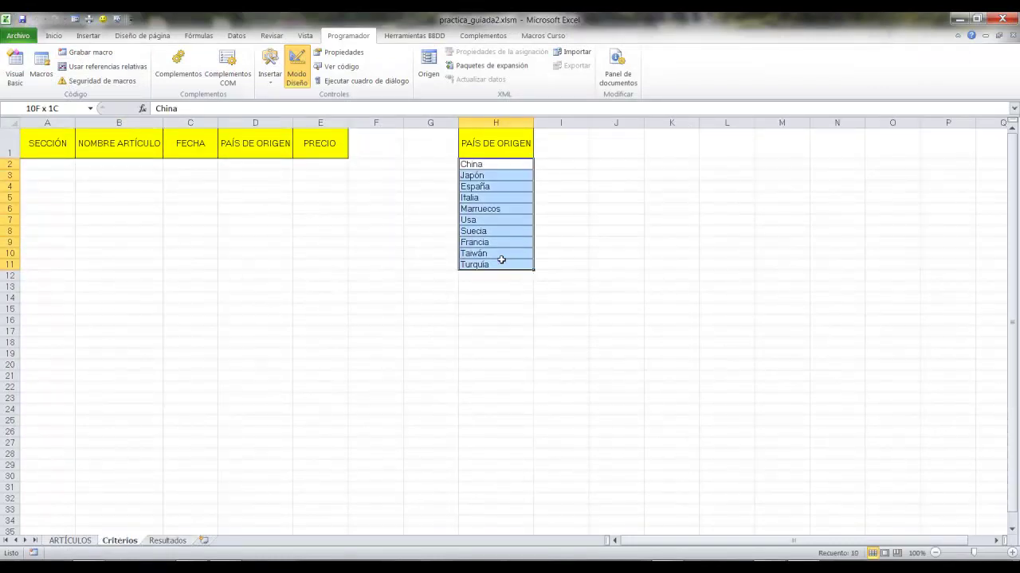
click(53, 35)
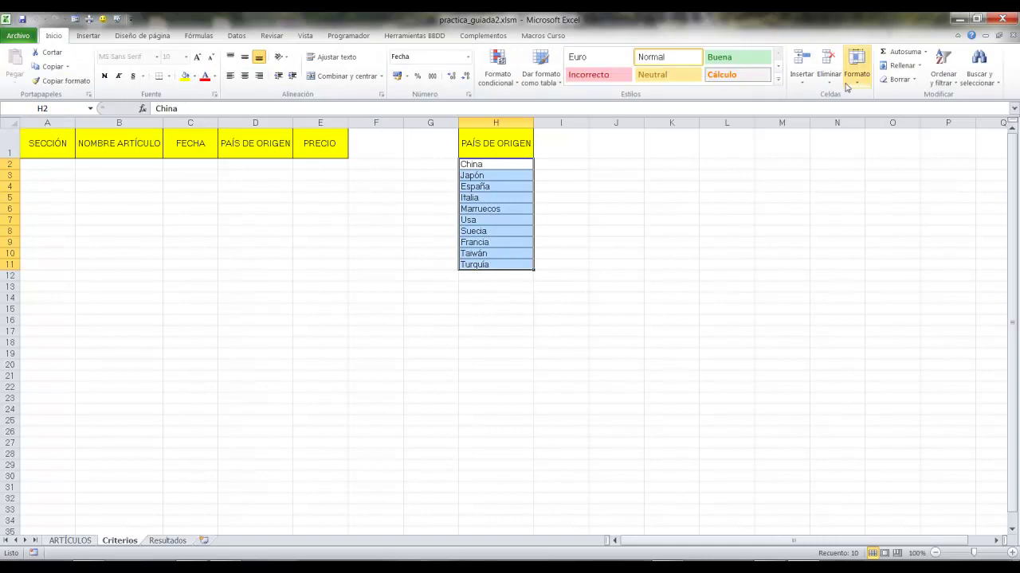
click(899, 79)
click(920, 94)
click(263, 231)
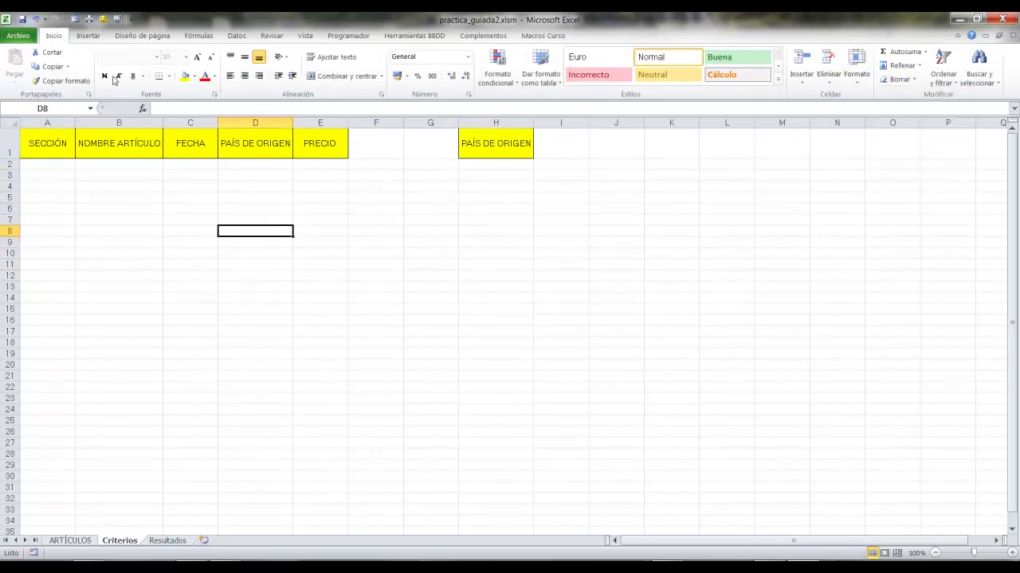
click(1002, 17)
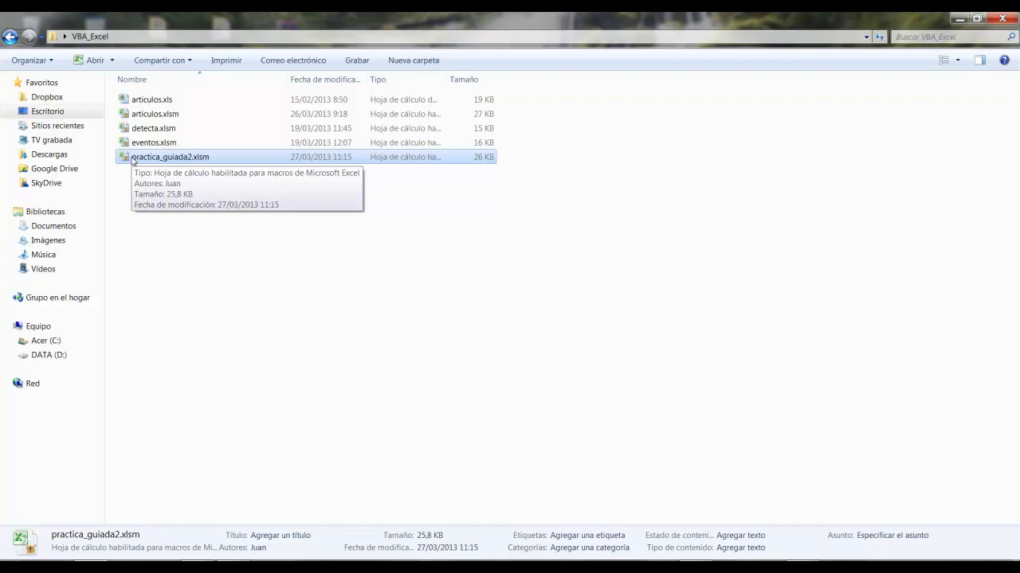
Step: Reopen practica_guiada2.xlsm from the VBA_Excel folder so Workbook_Open runs
double_click(133, 158)
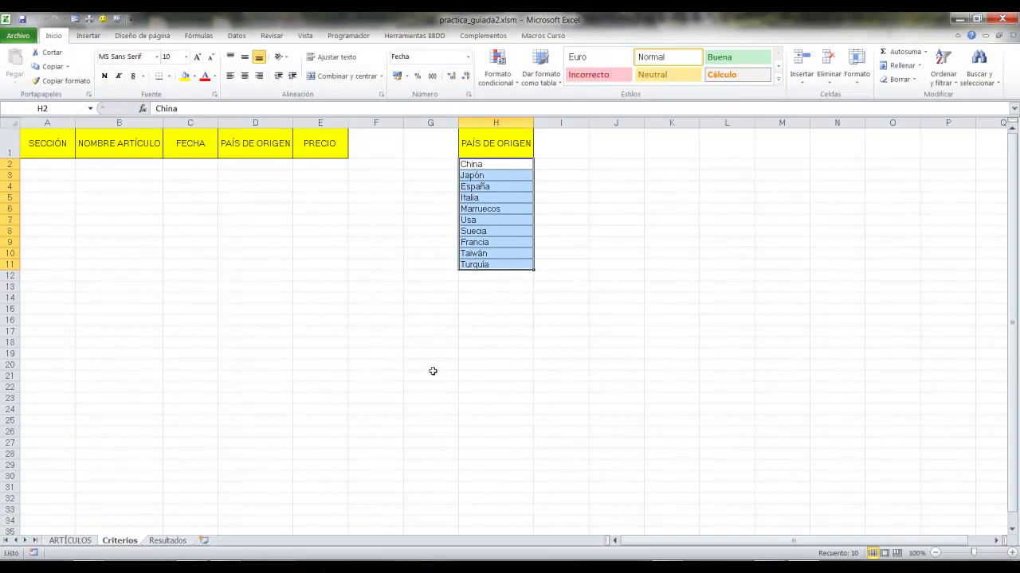
Step: On Resultados, open the country combo box and scroll through its list of countries
click(183, 542)
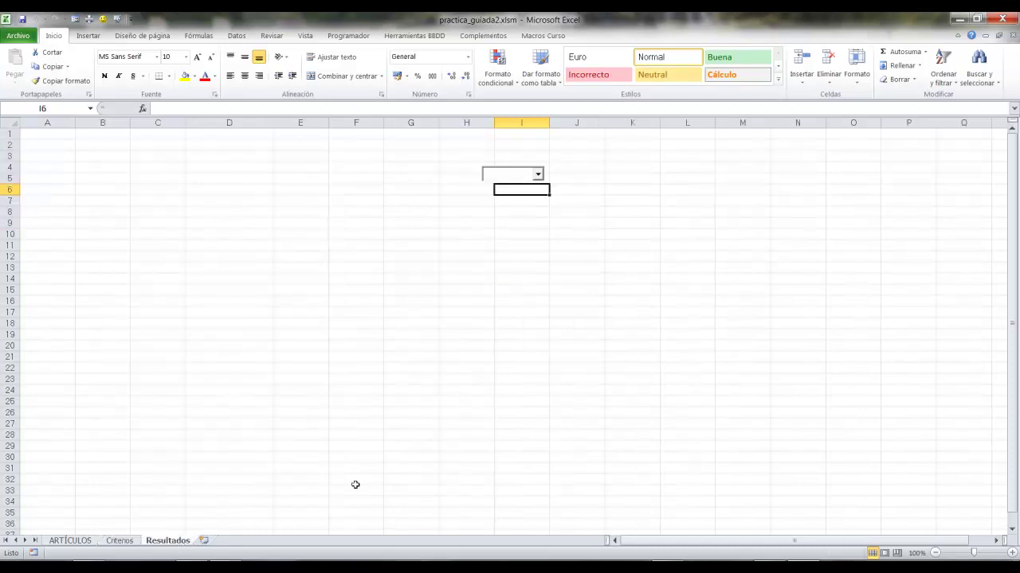
click(539, 174)
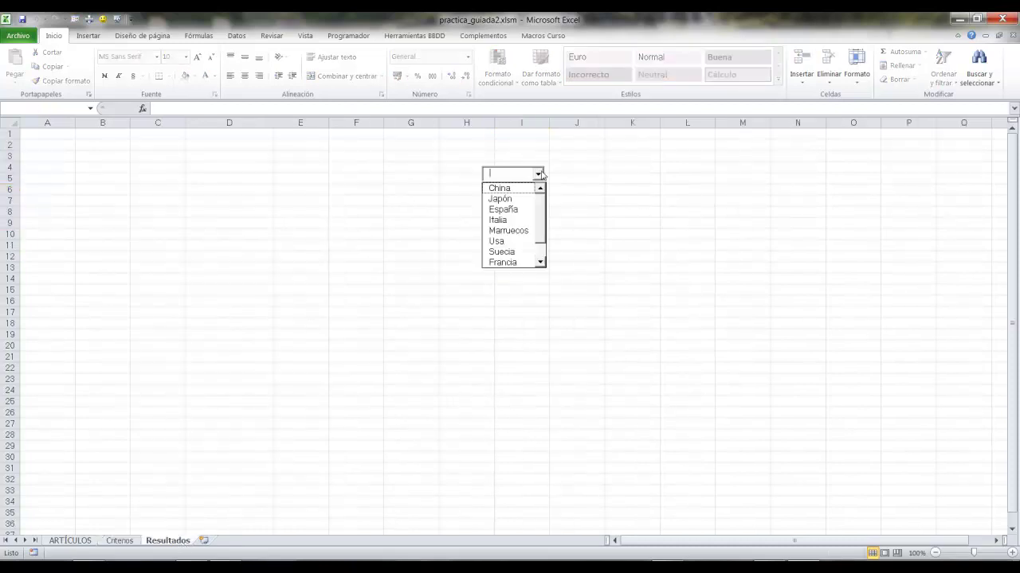
scroll(541, 239, down, 1)
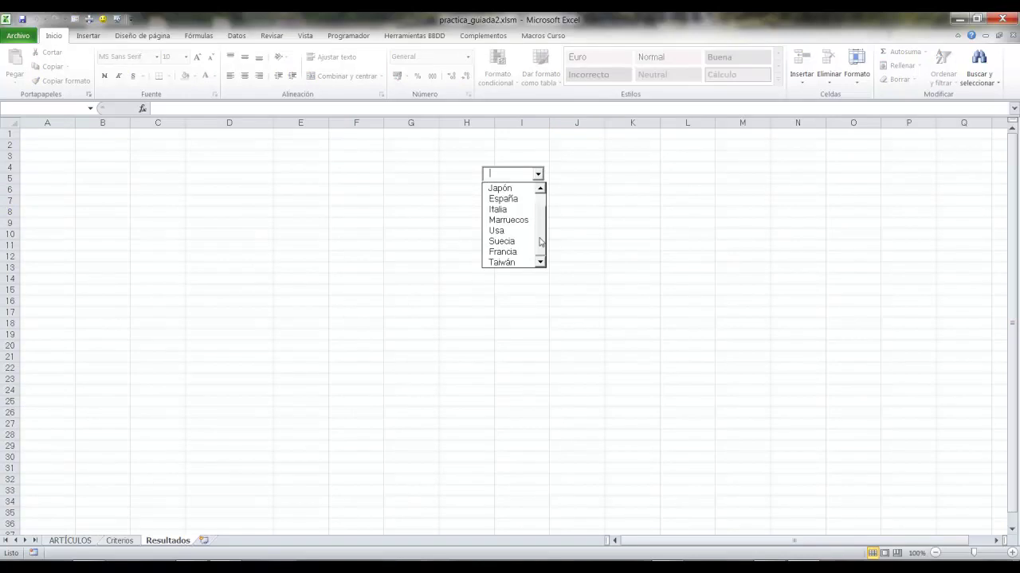
mouse_move(541, 239)
mouse_down()
mouse_move(540, 220)
mouse_move(543, 250)
mouse_move(542, 201)
mouse_move(543, 259)
mouse_move(545, 191)
mouse_move(553, 262)
mouse_move(541, 210)
mouse_up()
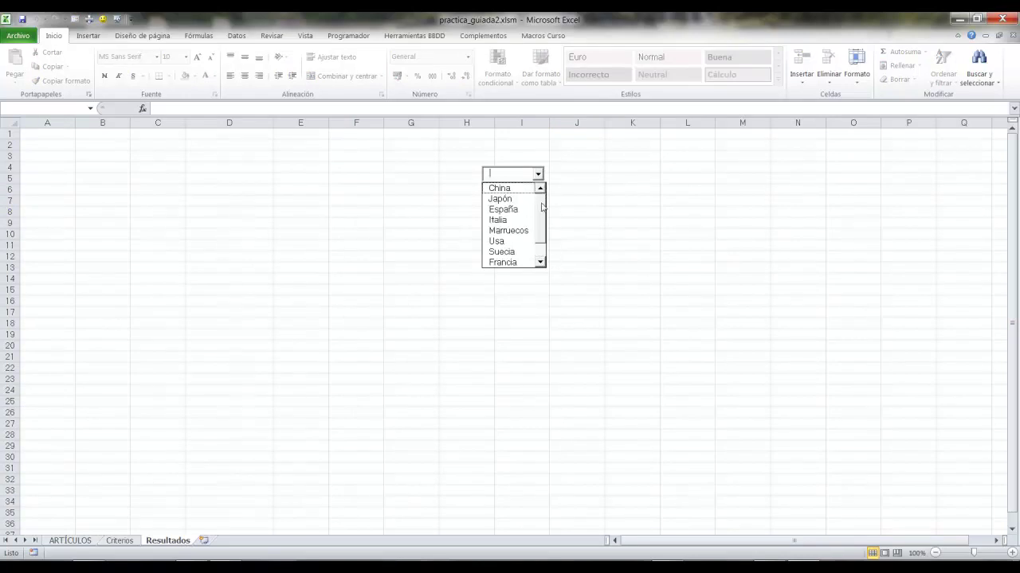
Step: Compare the Criterios and Resultados sheets, annotating the ARTÍCULOS/Criterios tabs and the combo box
click(129, 543)
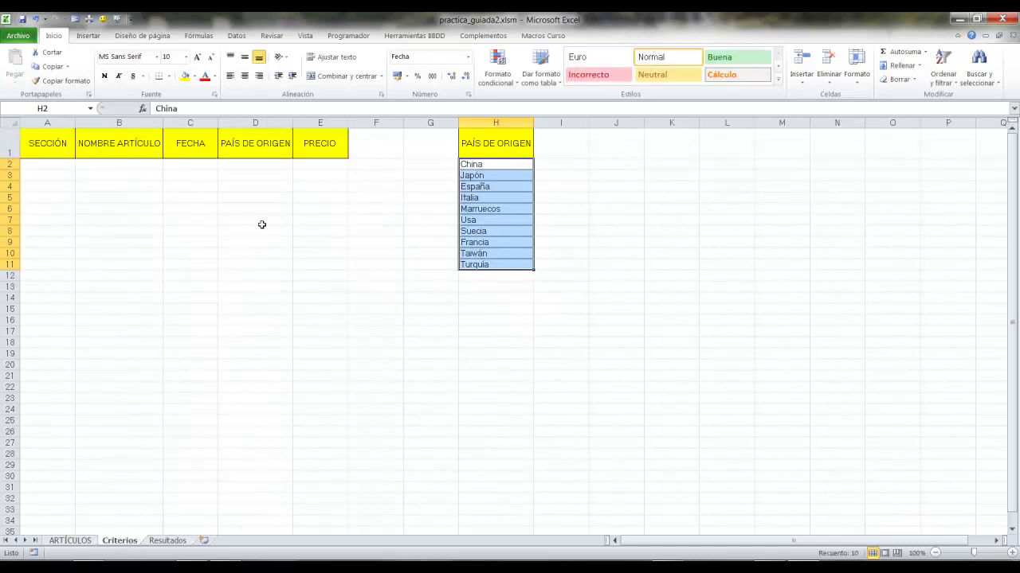
click(176, 544)
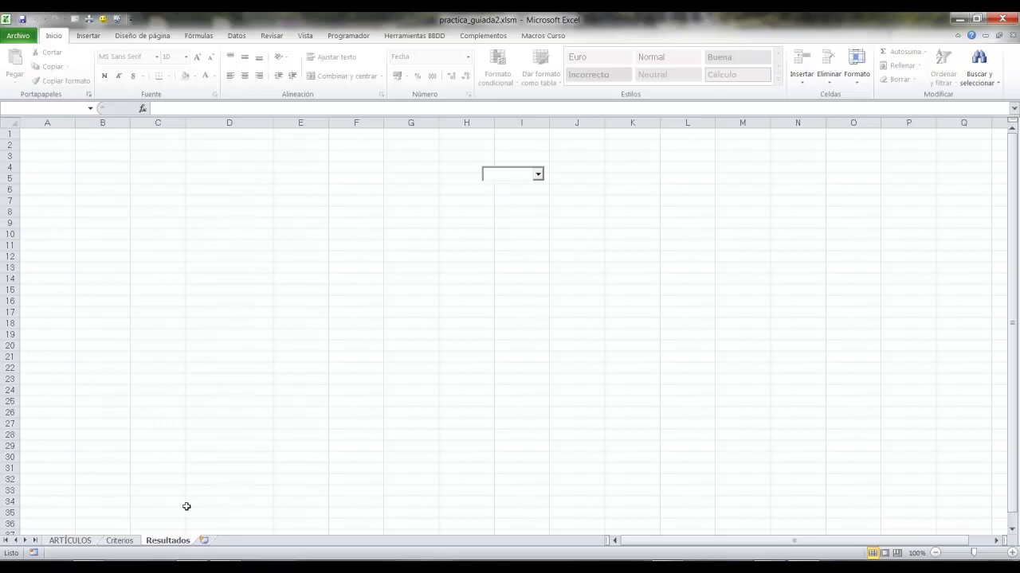
click(137, 543)
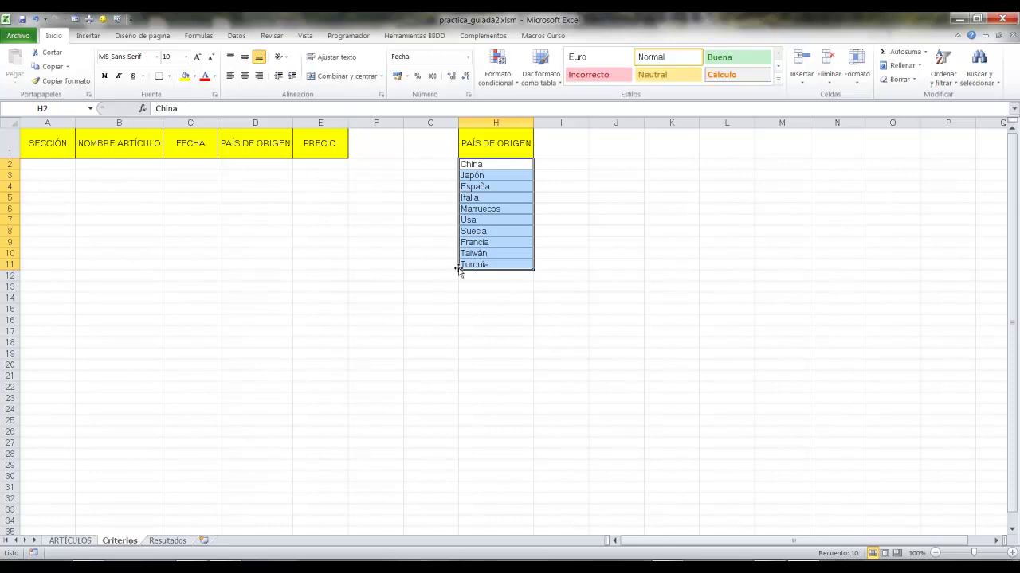
click(167, 543)
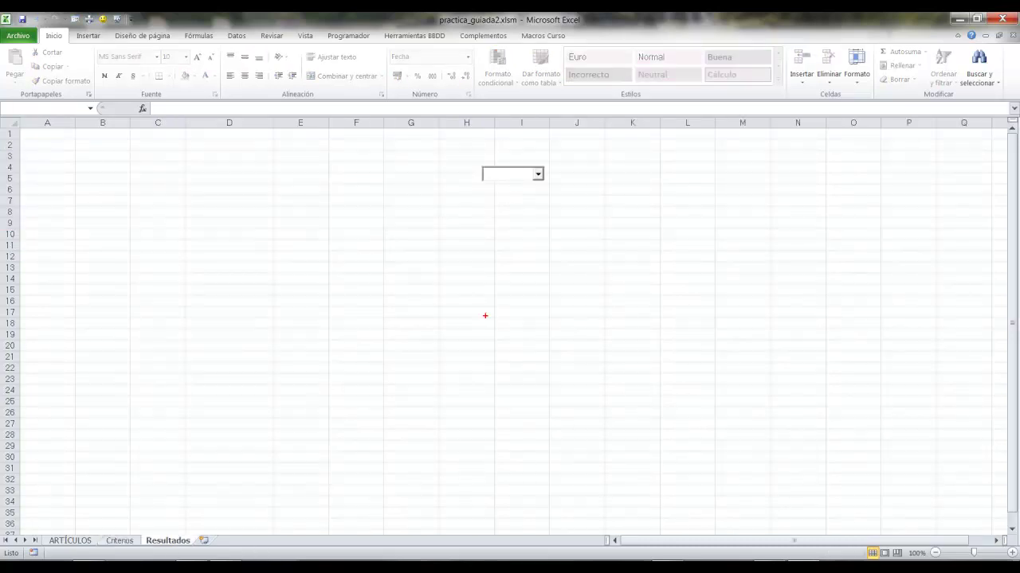
drag(36, 528, 143, 553)
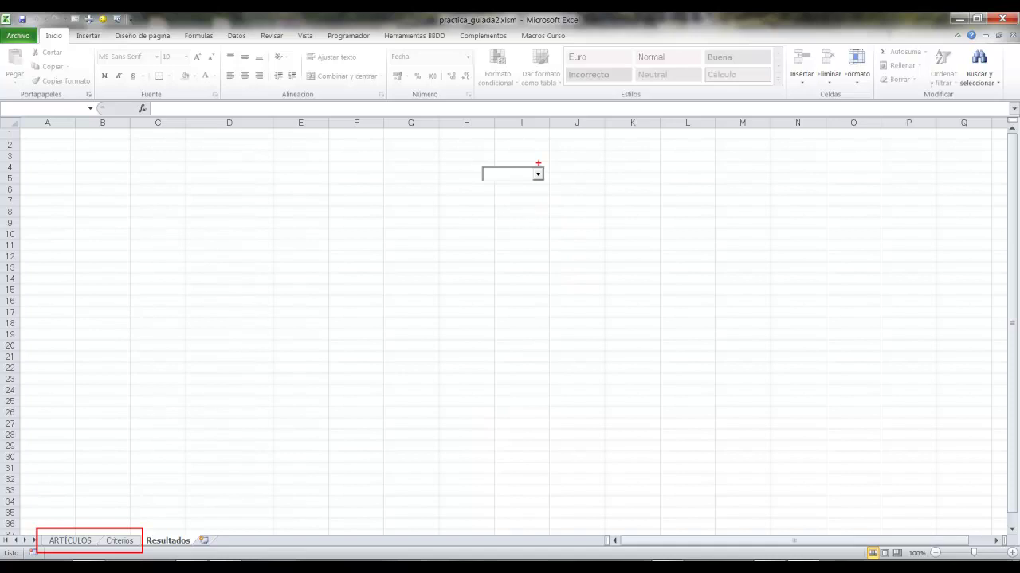
drag(468, 154, 560, 191)
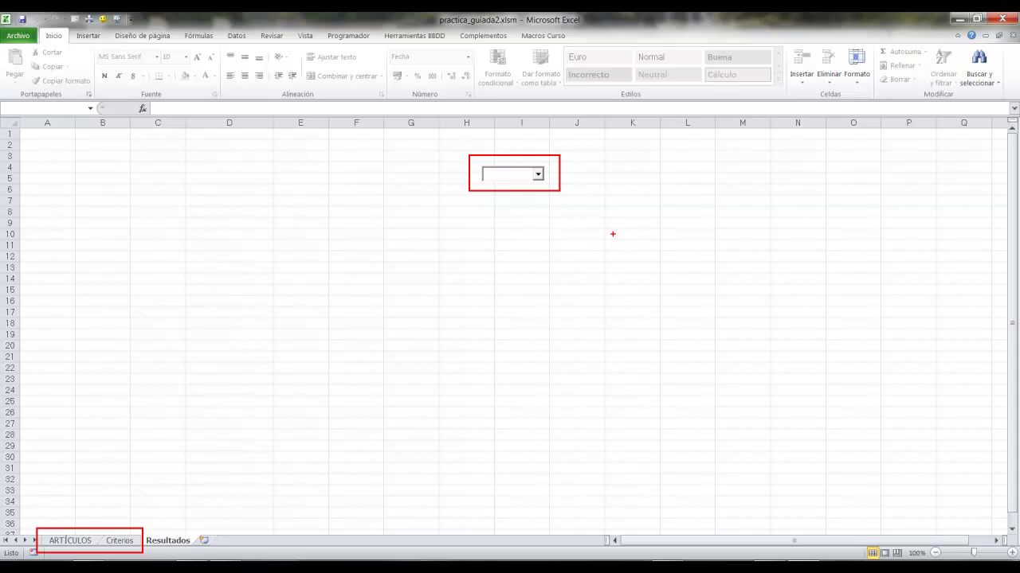
drag(67, 528, 81, 424)
drag(129, 520, 148, 439)
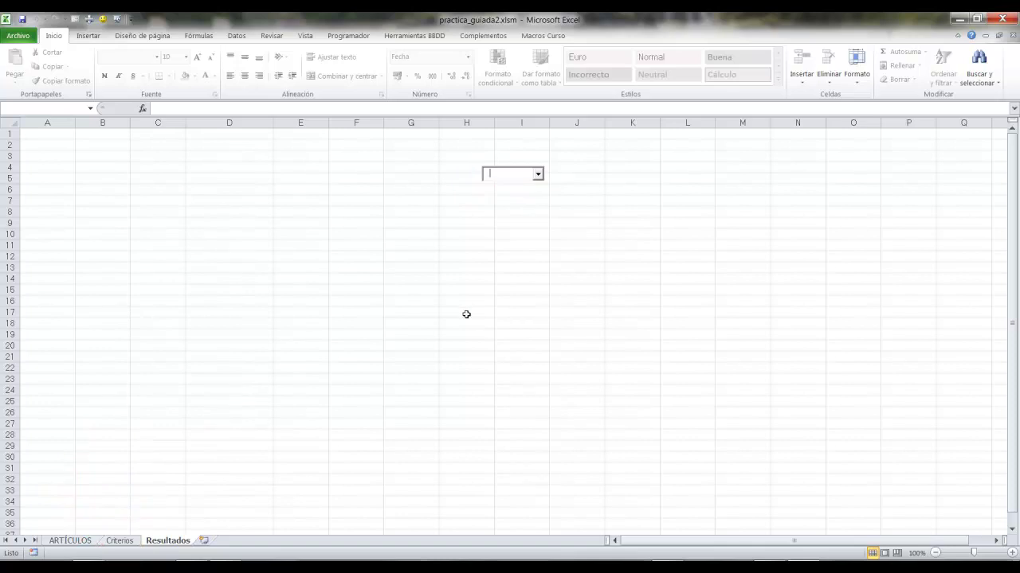
Step: Check Criterios and Resultados once more, then open the VBA editor with Alt+F11
click(109, 541)
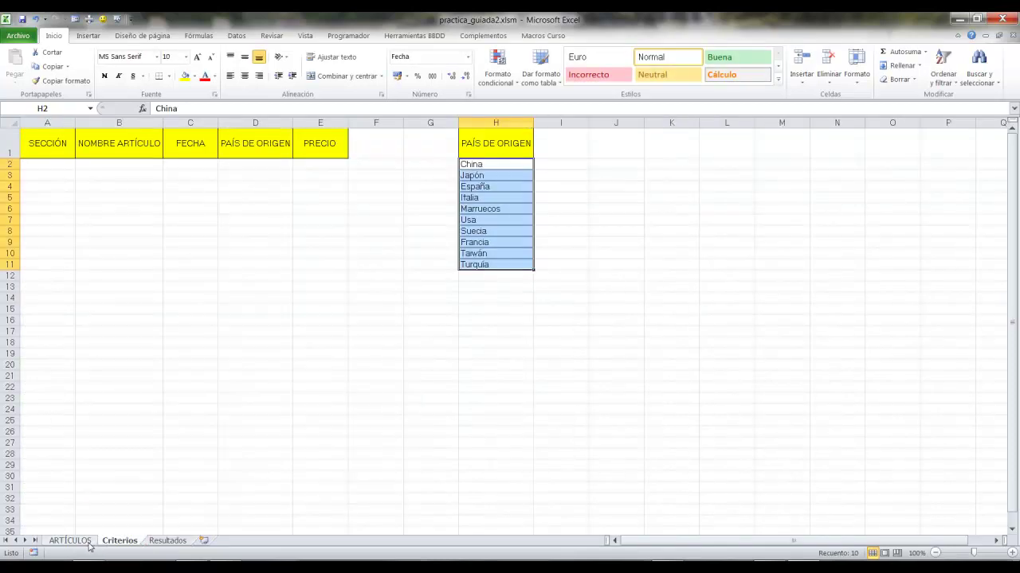
click(165, 542)
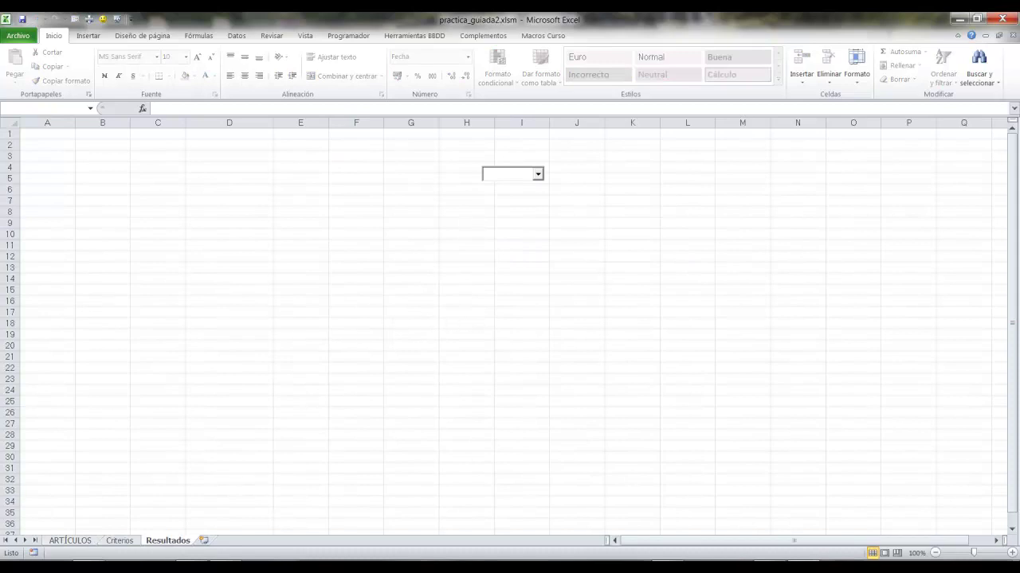
key(alt+F11)
Step: After Next micelda, add Worksheets("Resultados").Select and Worksheets("Artículos").Visible = xlSheetHidden
click(259, 338)
key(Return)
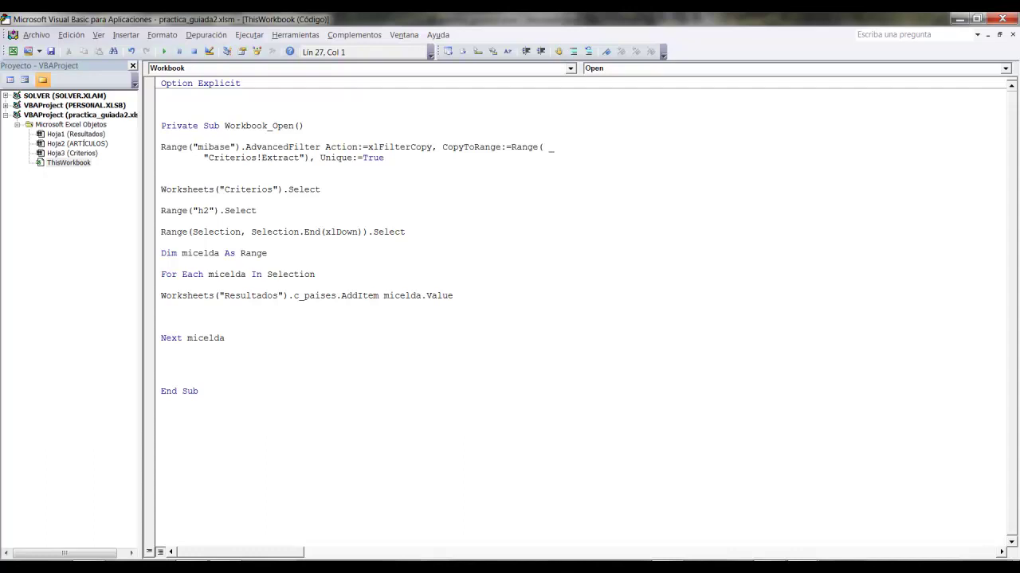
text(Worksheets("Resultados))
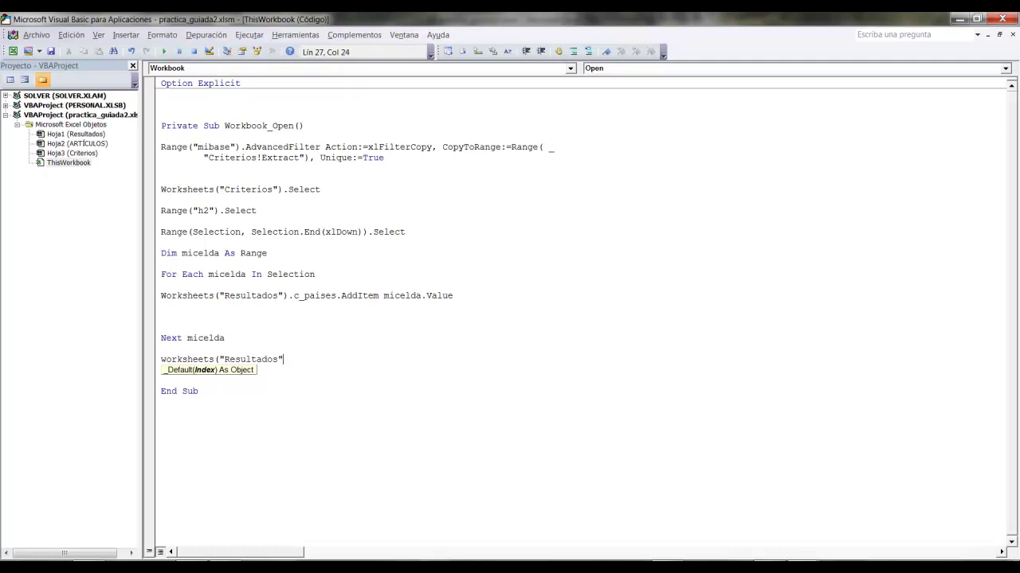
text().select)
key(Return)
key(Return)
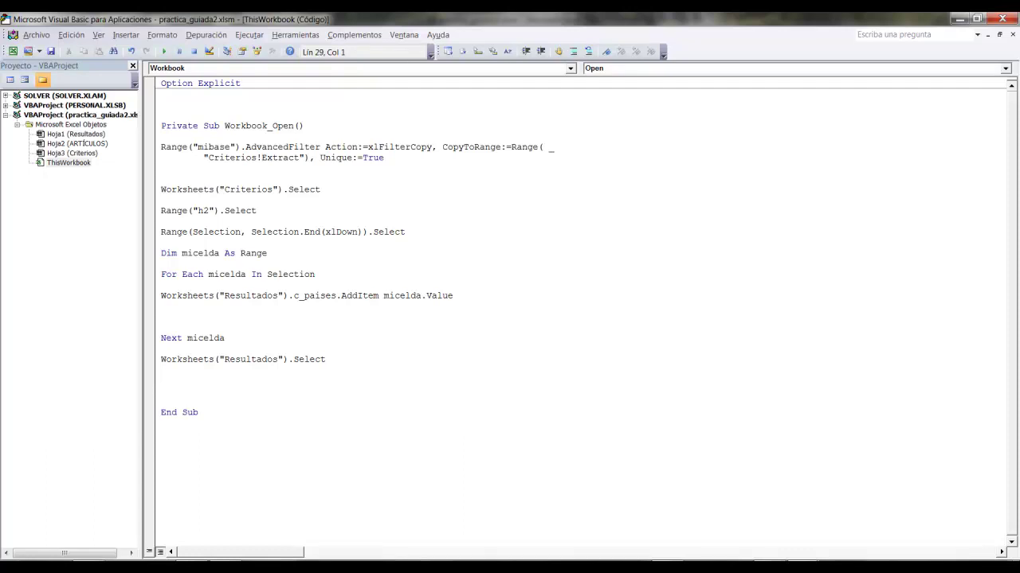
text(worksheets)
text(("Artículos")
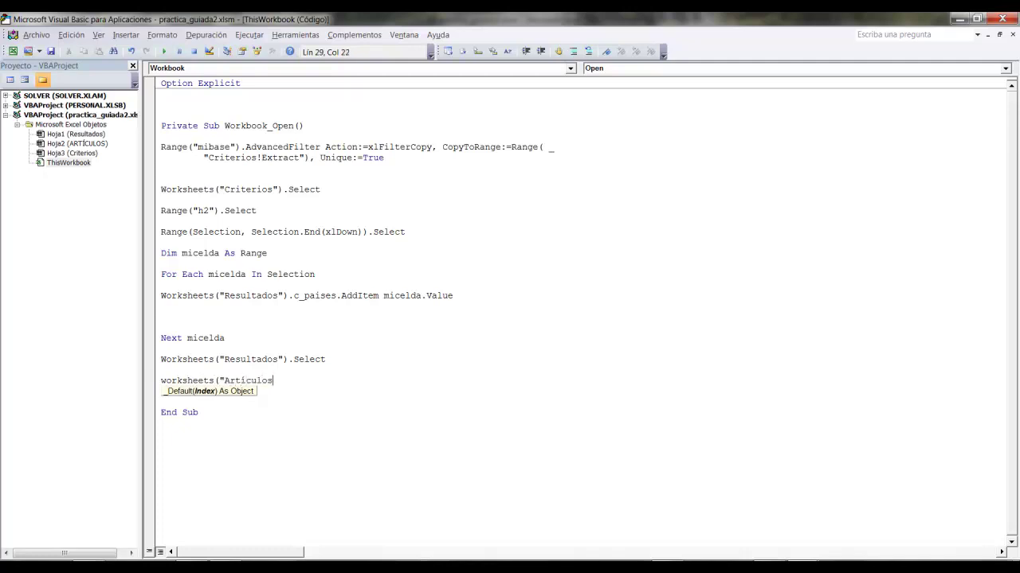
text().visible)
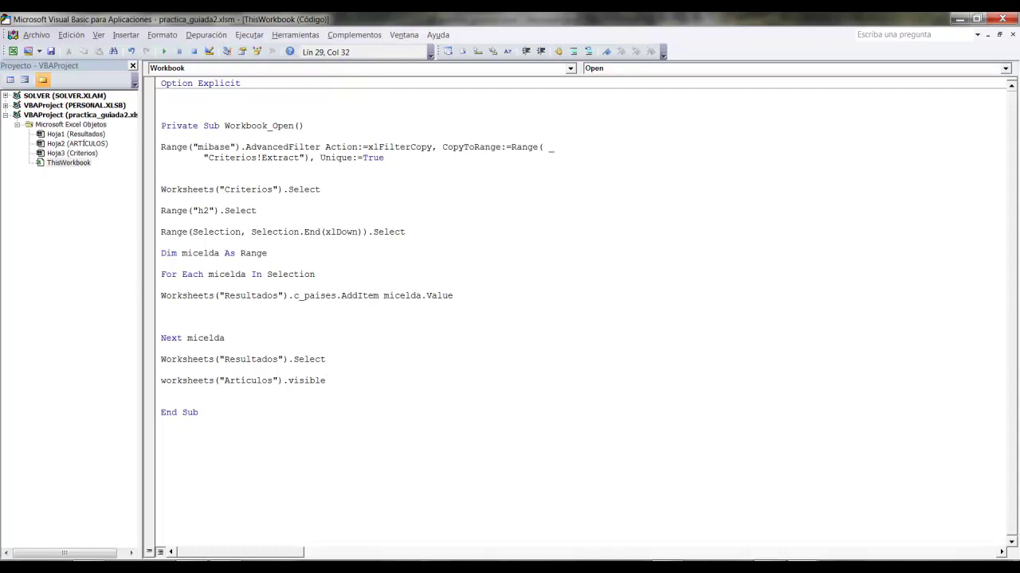
text(heetHidden)
key(Return)
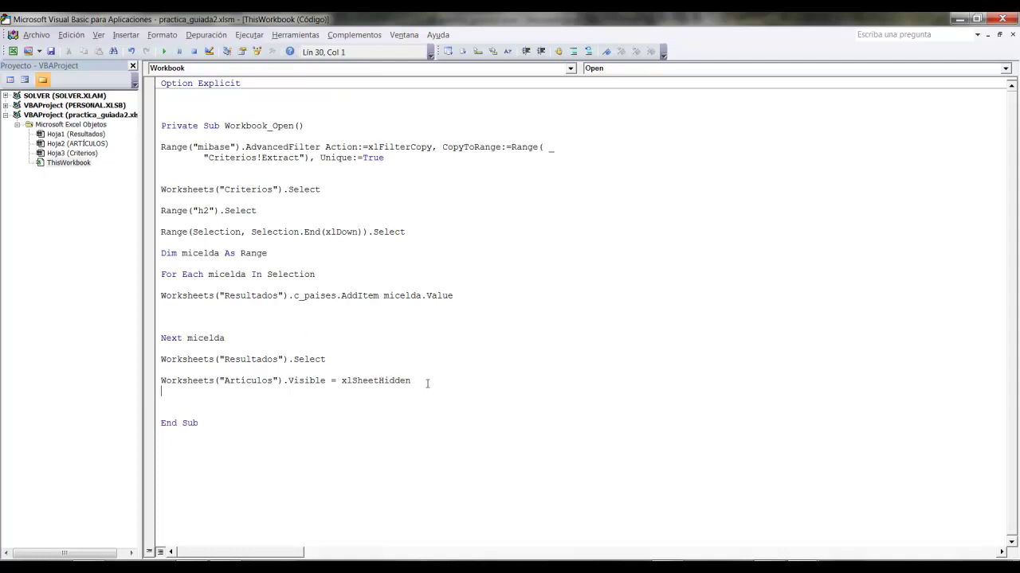
Step: Duplicate the Artículos hiding line and change it to hide Criterios
drag(410, 381, 161, 381)
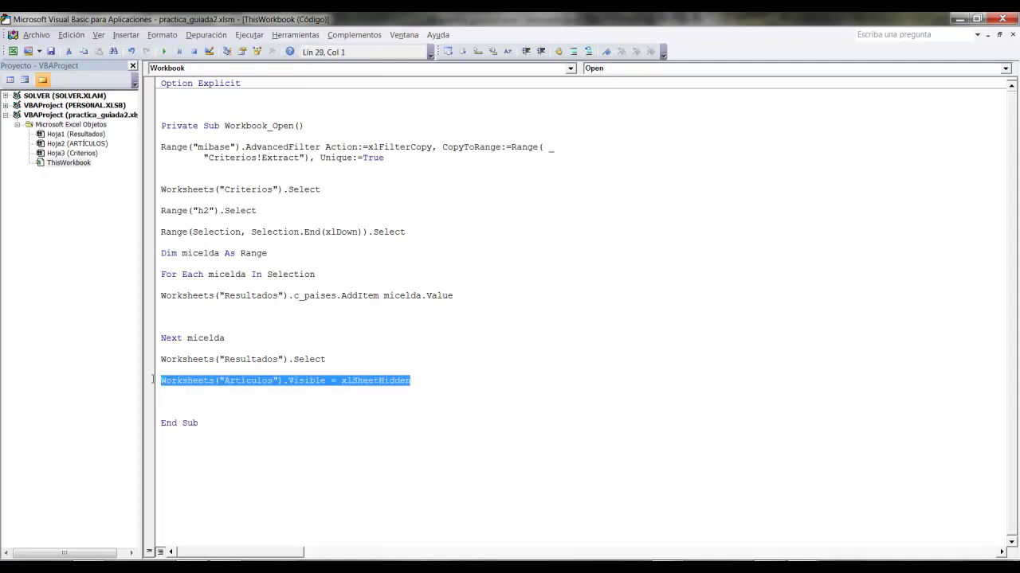
key(ctrl+c)
click(223, 400)
key(ctrl+v)
double_click(260, 402)
text(Criterios)
Step: Draw arrows pointing out the Next micelda and Resultados select lines
click(406, 434)
drag(240, 340, 640, 340)
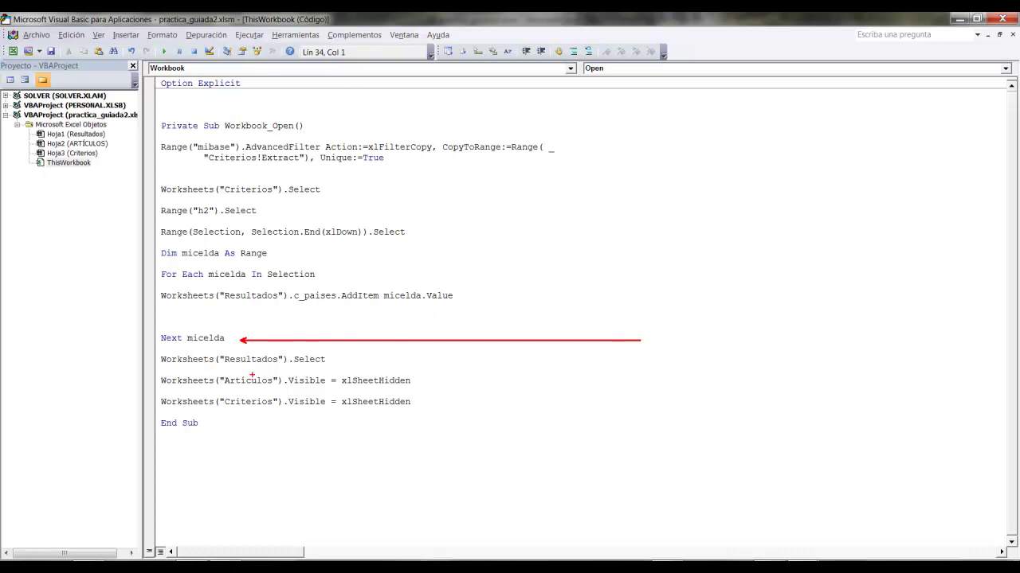
drag(330, 364, 481, 340)
key(Escape)
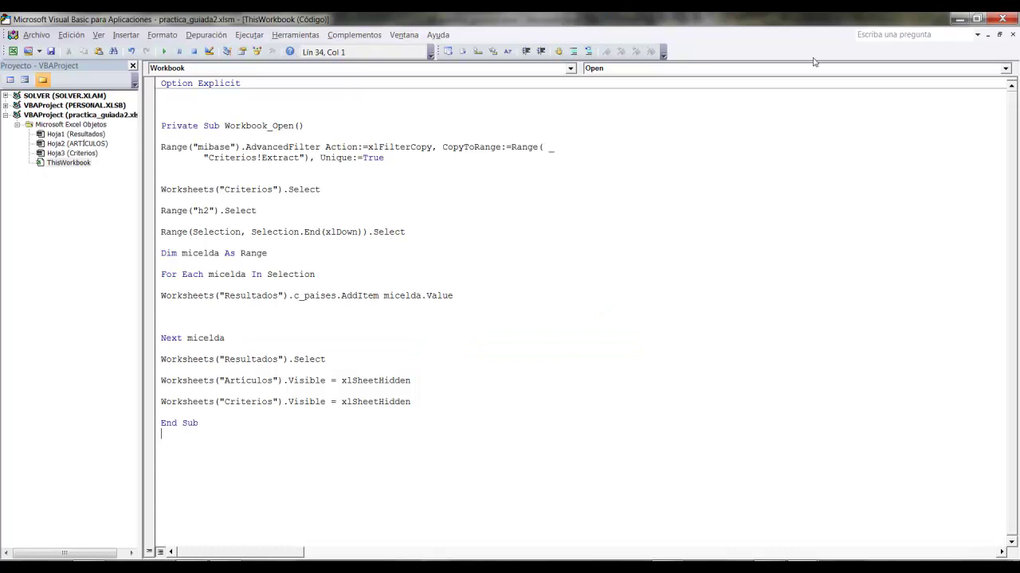
Step: Leave the VBA editor, clear Criterios H2:H11 with Borrar todo, and close the workbook
click(995, 19)
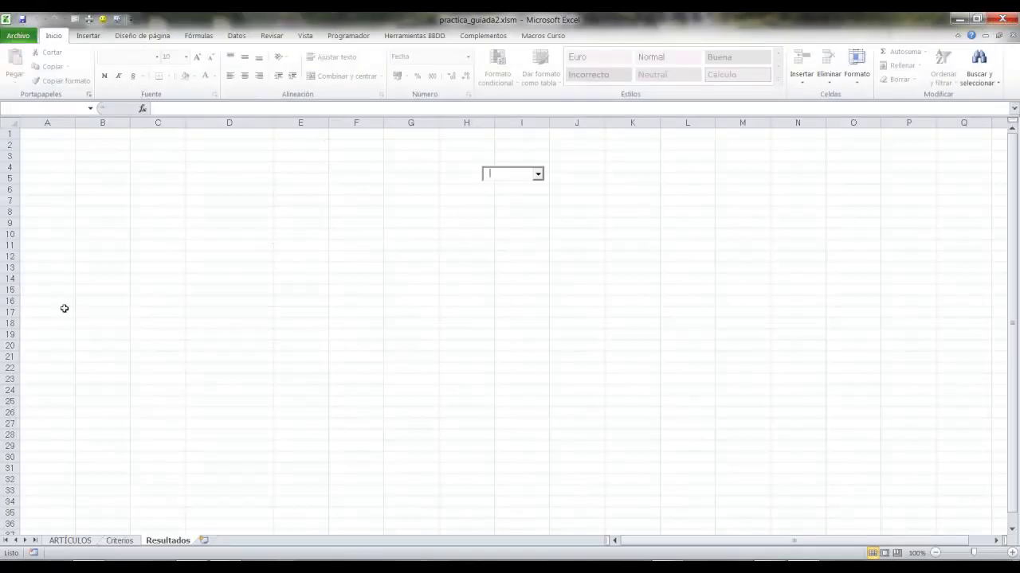
click(120, 541)
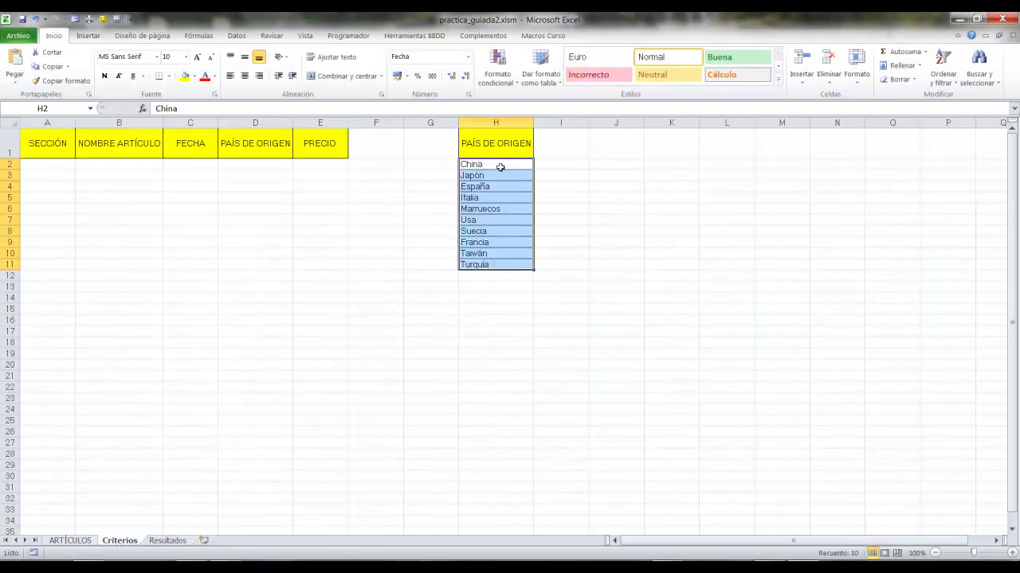
drag(500, 167, 483, 264)
click(897, 79)
click(912, 94)
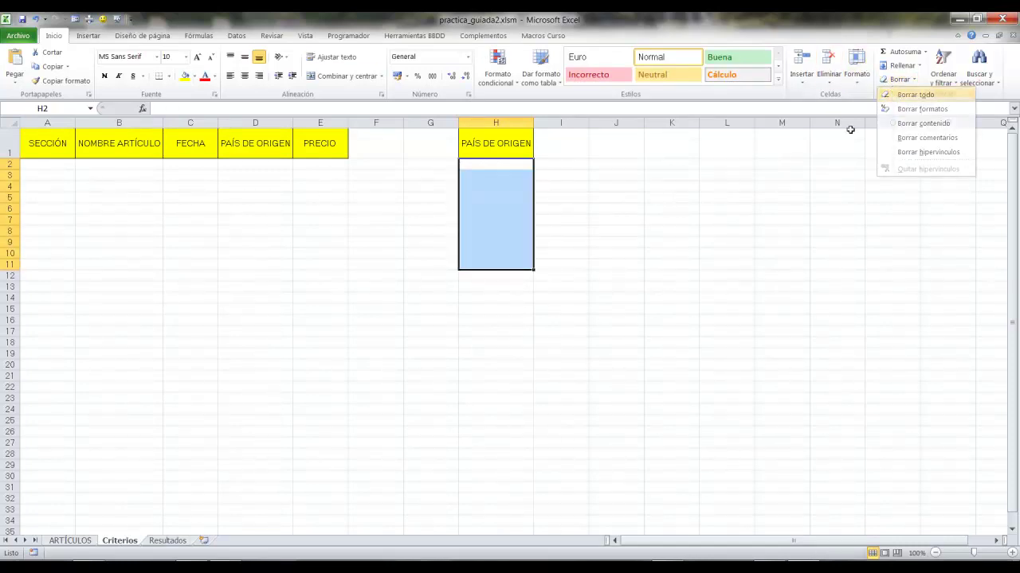
click(795, 206)
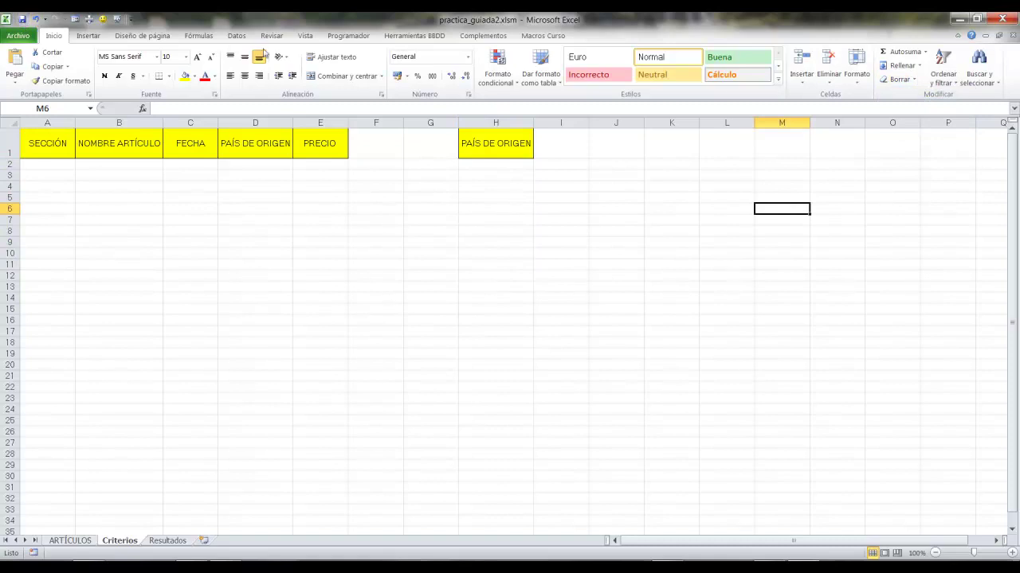
click(999, 18)
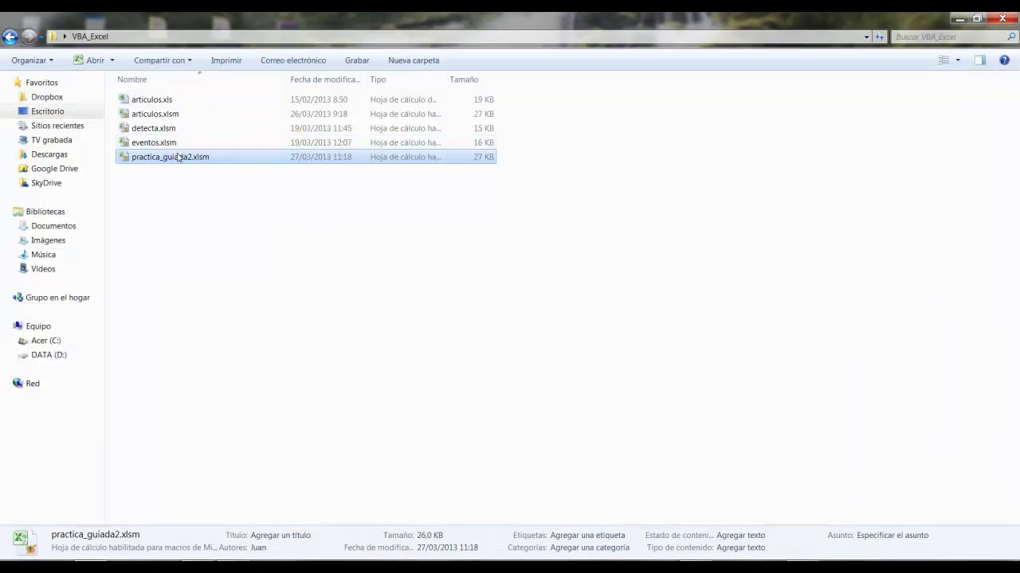
Step: Reopen practica_guiada2.xlsm from the Explorer file list
double_click(177, 157)
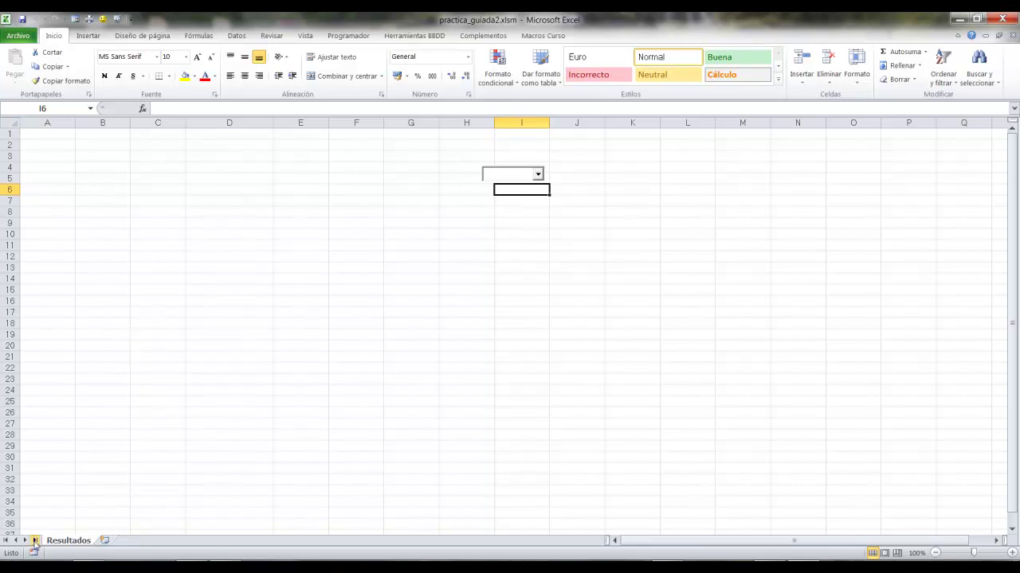
Step: Browse the Resultados combo box's country list and select Marruecos
click(539, 174)
drag(541, 219, 546, 209)
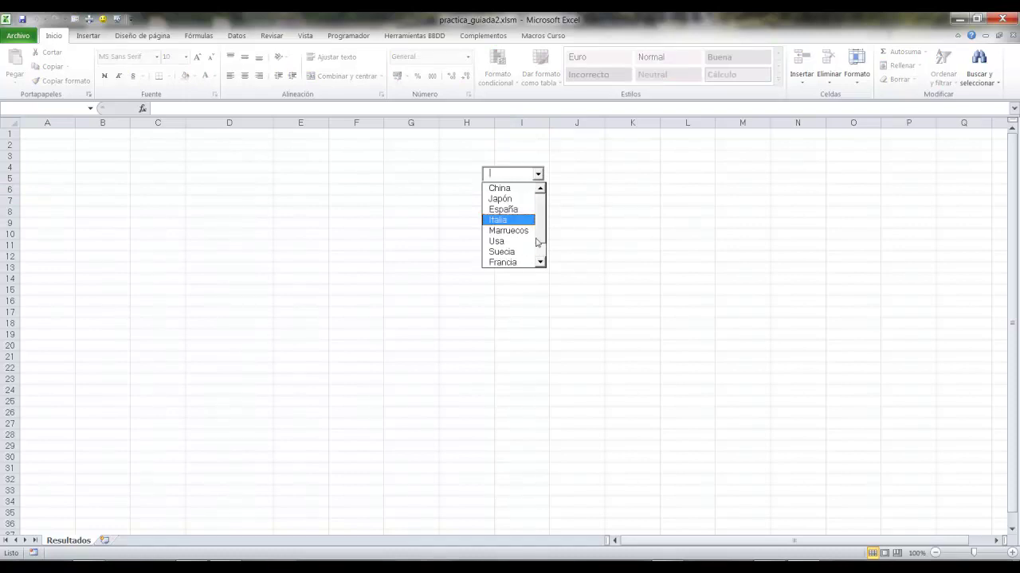
drag(542, 227, 546, 245)
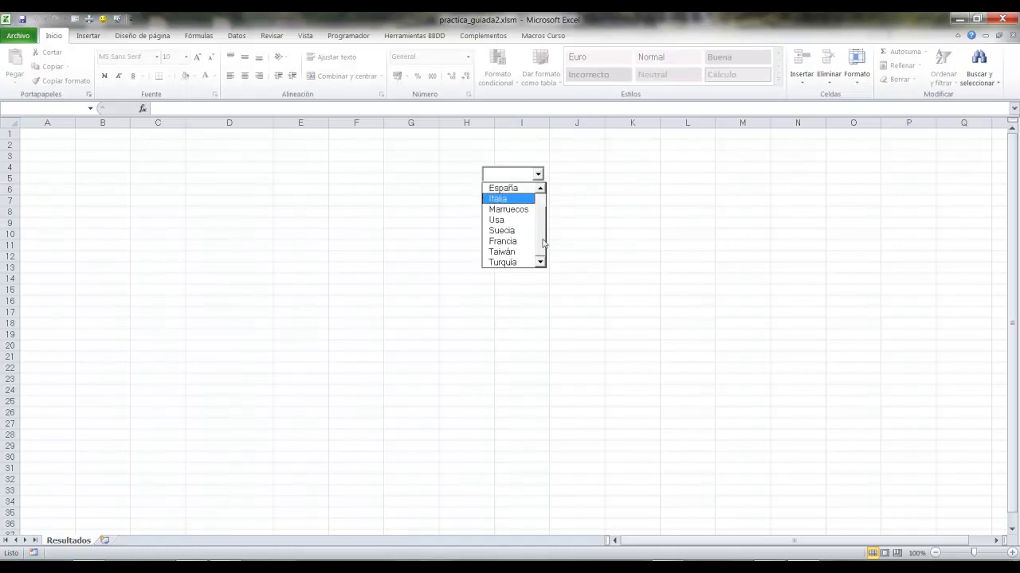
click(569, 281)
click(538, 175)
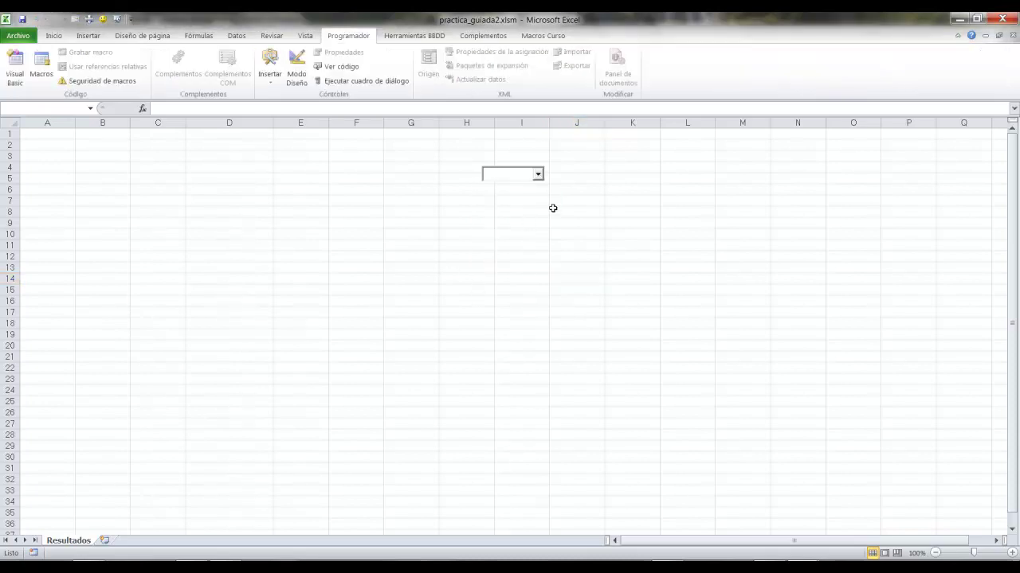
click(538, 173)
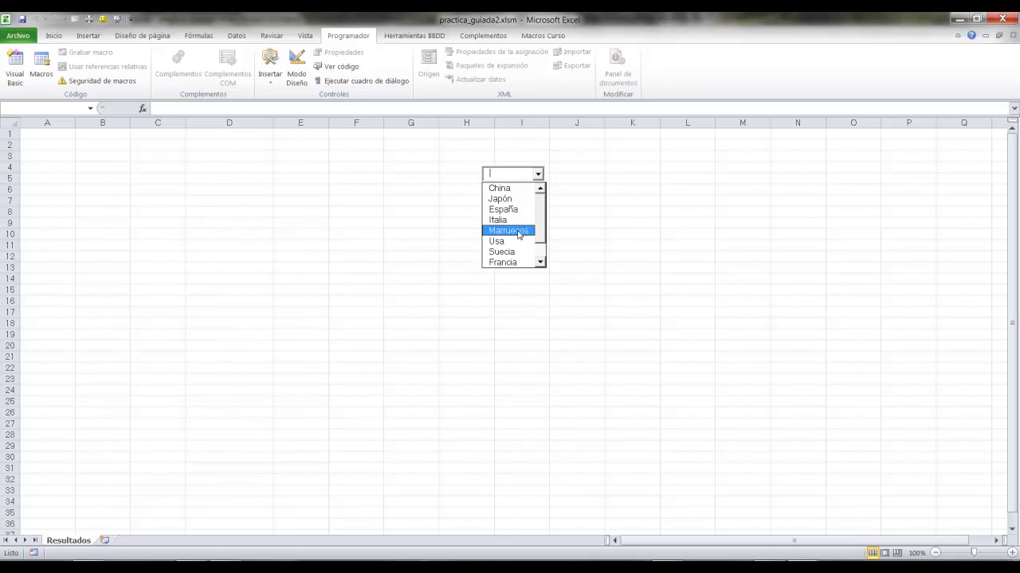
click(517, 231)
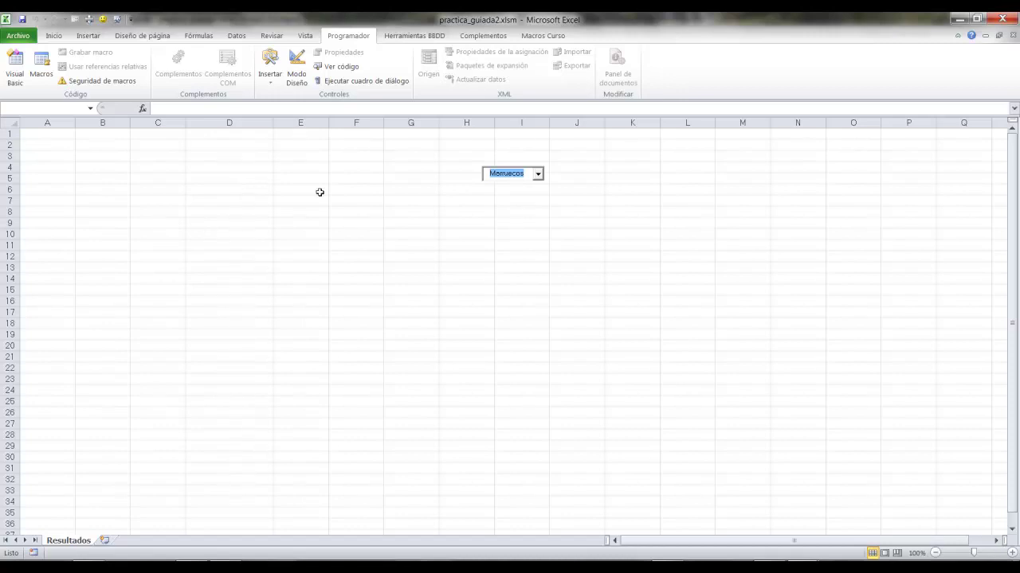
Step: Unhide Criterios through Mostrar… and Aceptar, then switch between the Resultados and Criterios tabs
right_click(76, 545)
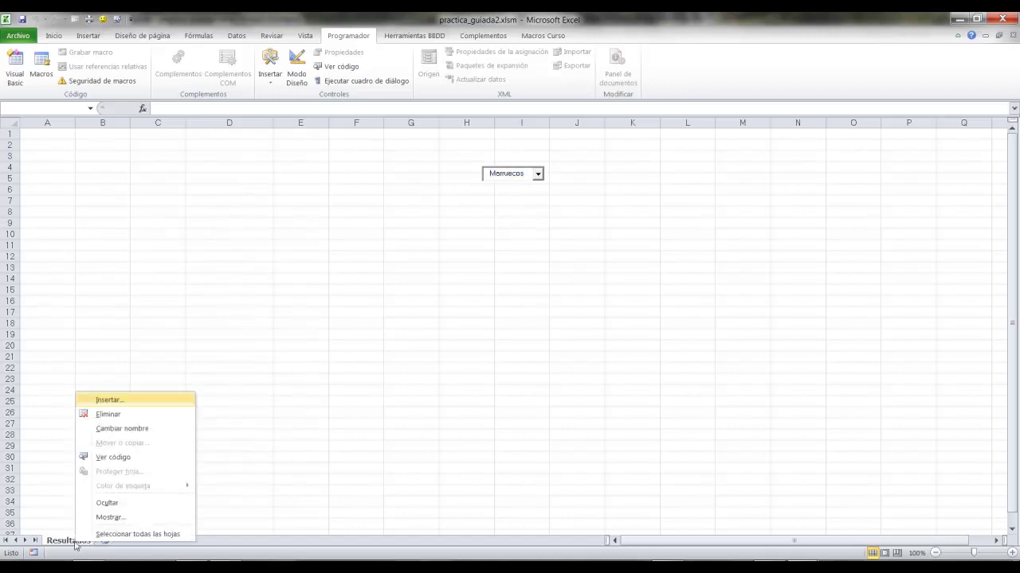
click(109, 519)
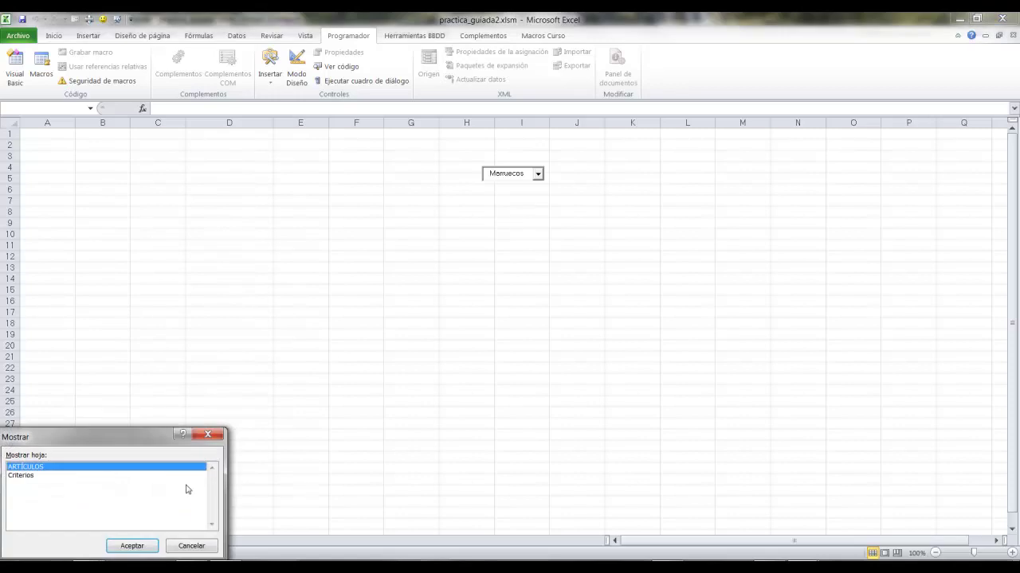
click(32, 476)
click(131, 546)
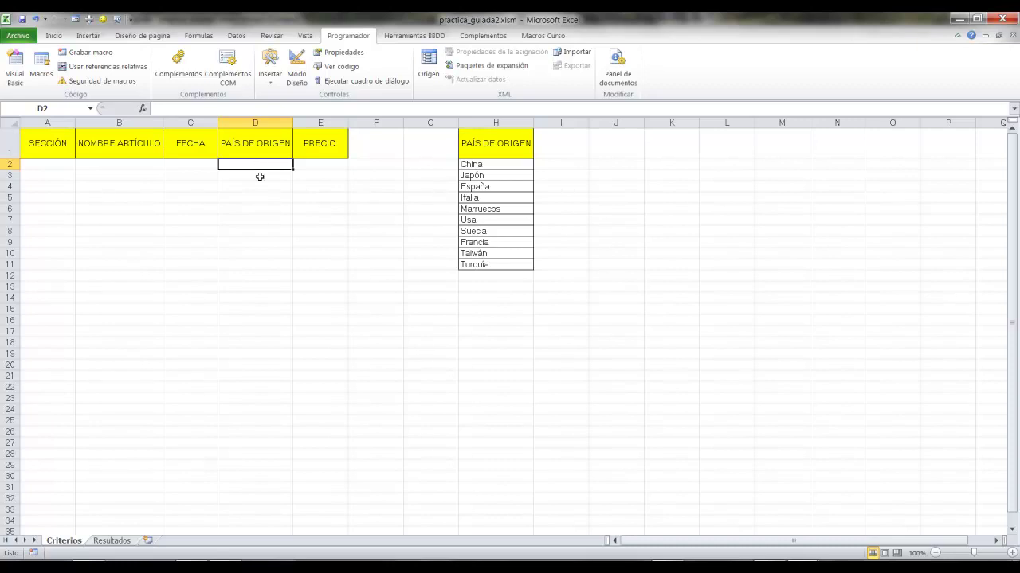
click(99, 543)
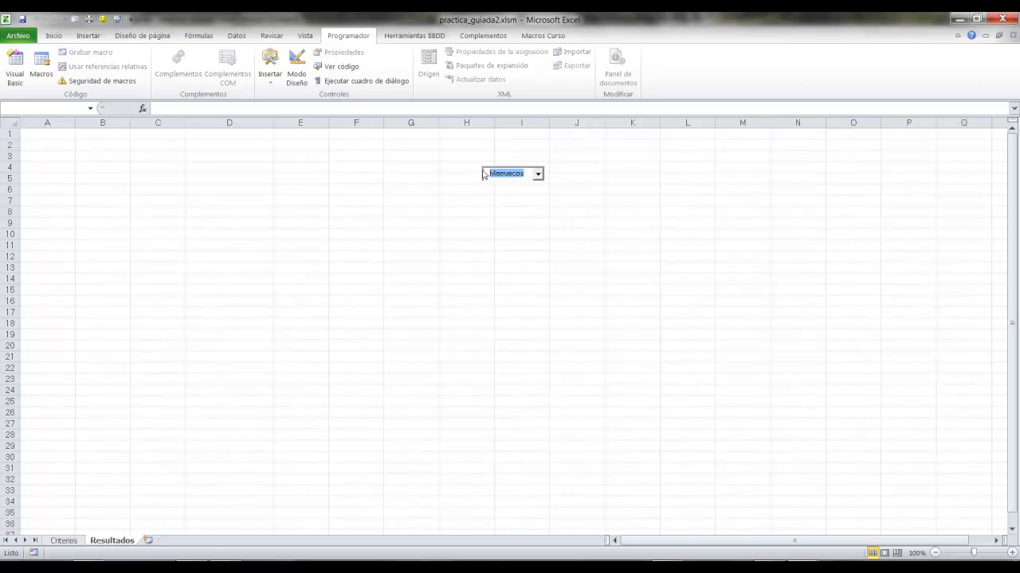
click(79, 541)
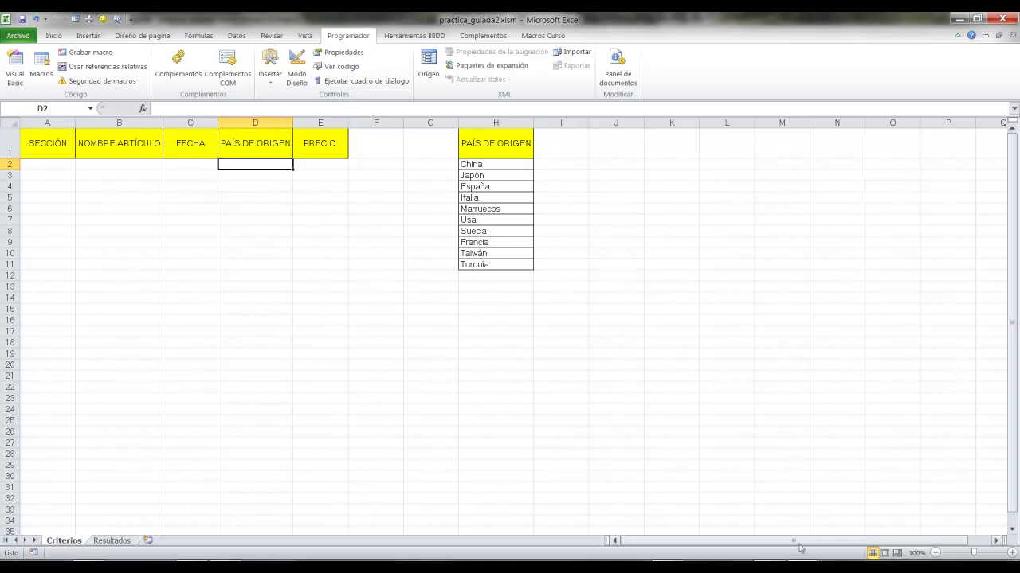
Step: In the VBA editor, open ThisWorkbook's code and review the Workbook_Open lines
mouse_move(803, 567)
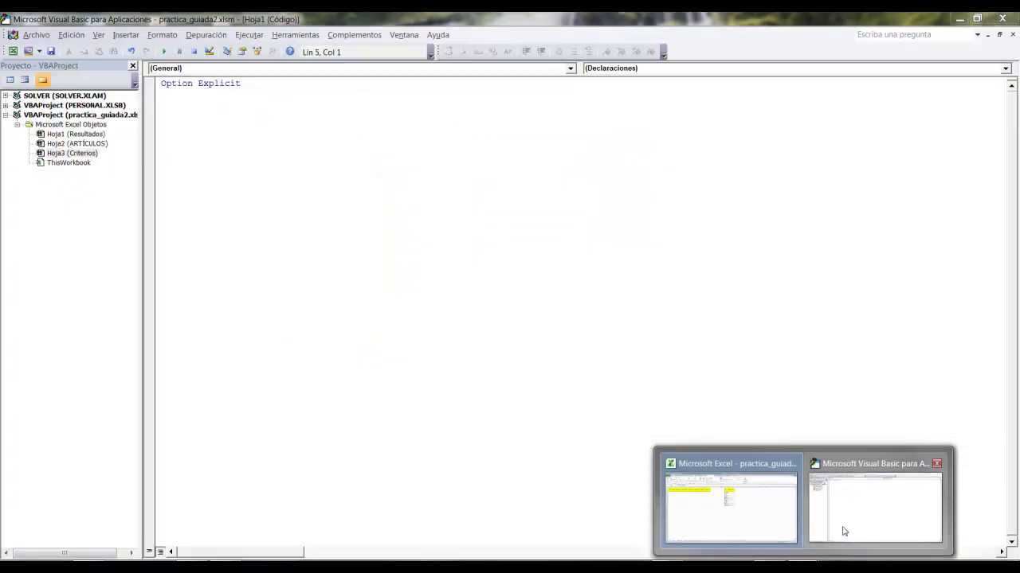
click(875, 502)
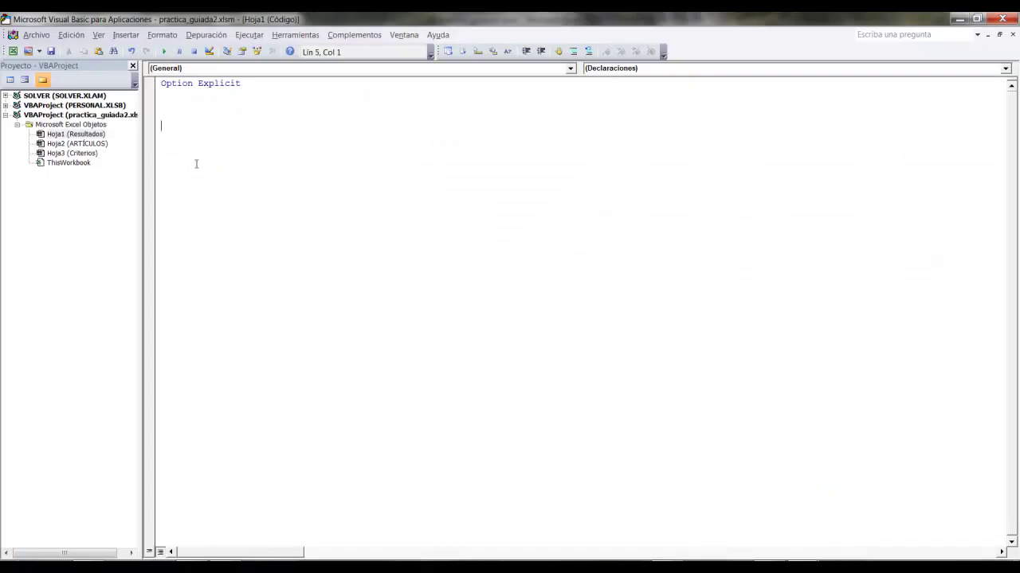
double_click(67, 162)
click(347, 182)
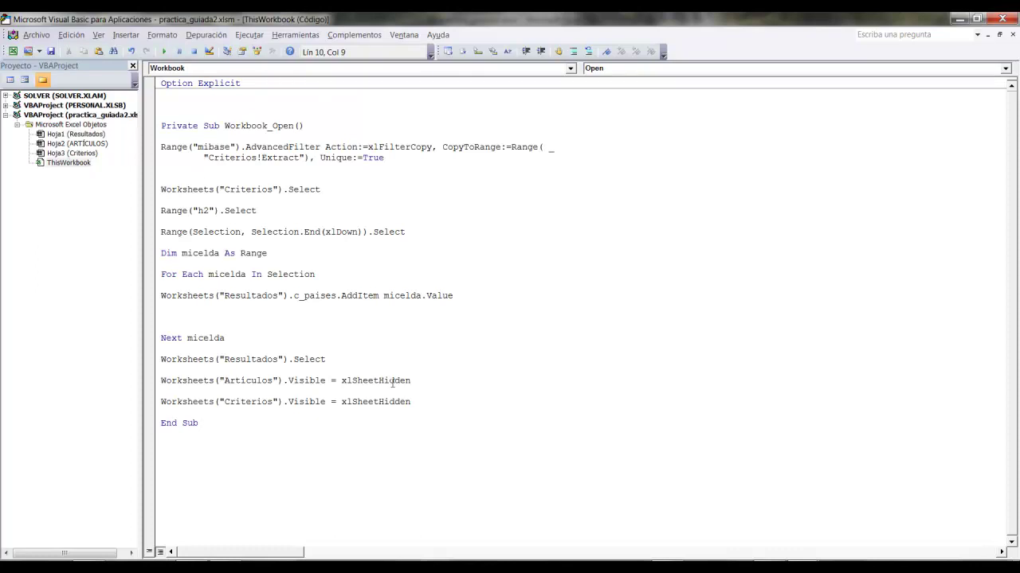
click(414, 403)
click(429, 321)
drag(303, 126, 163, 128)
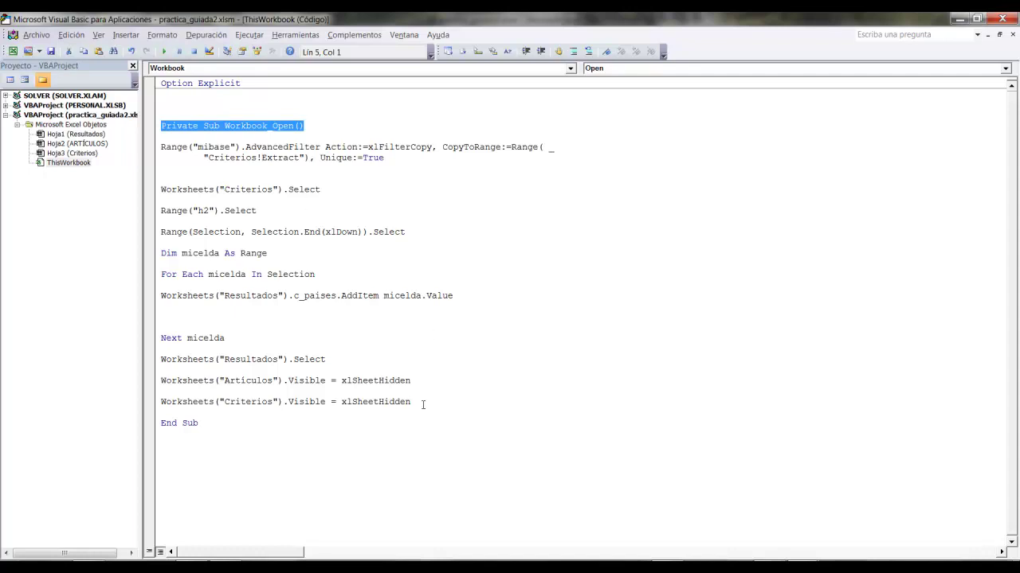
drag(162, 147, 438, 304)
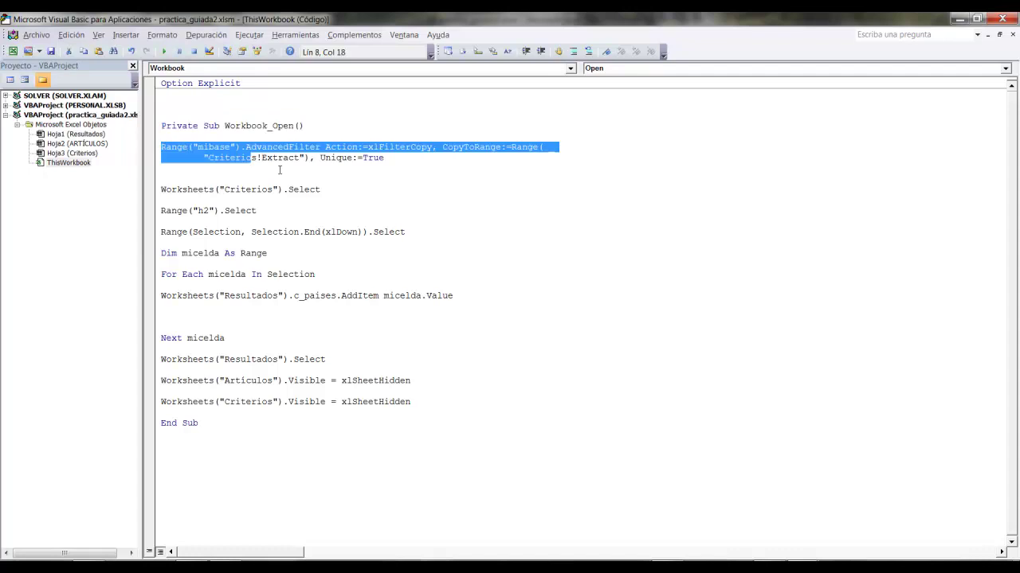
click(444, 322)
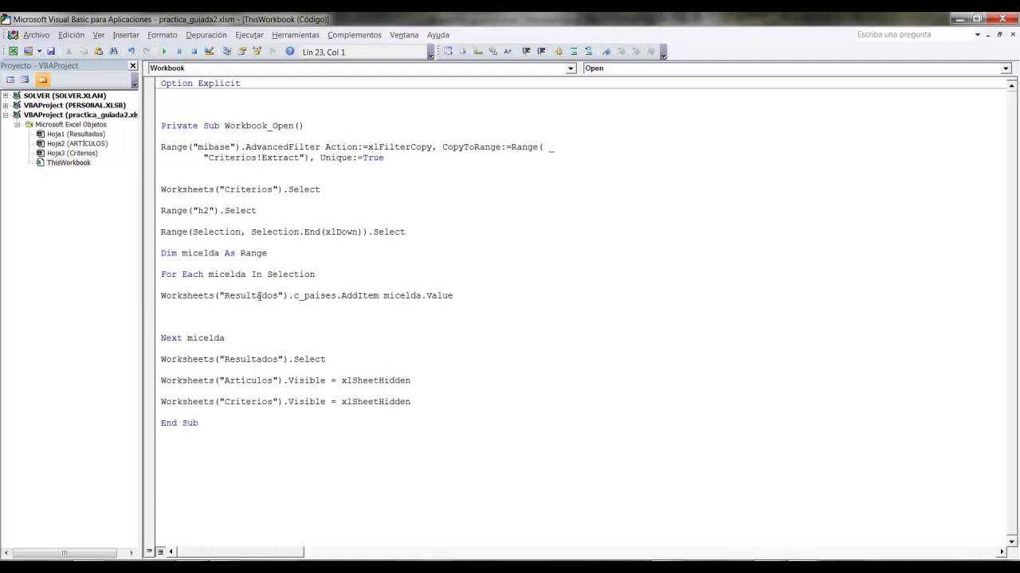
drag(413, 402, 195, 254)
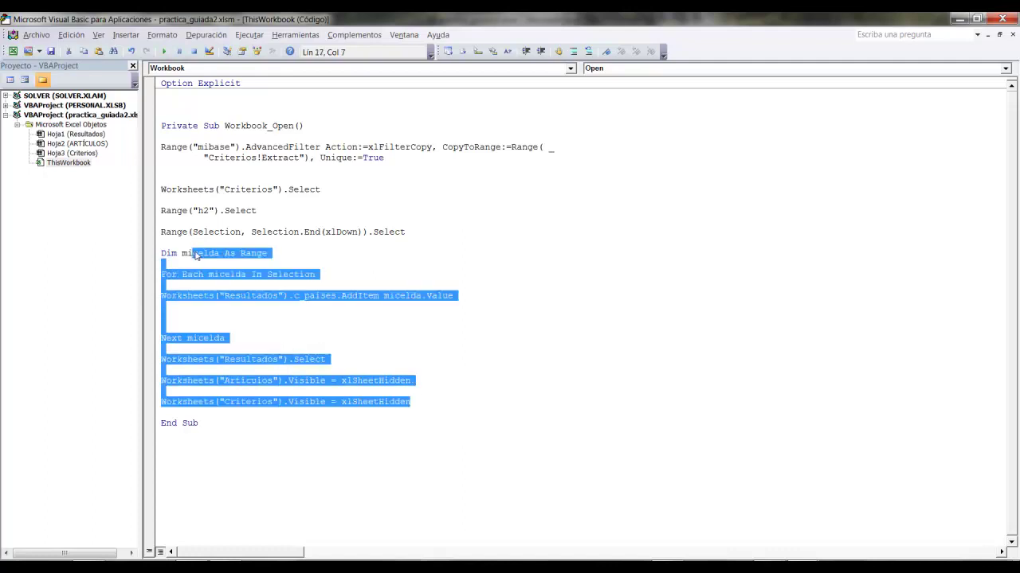
click(313, 275)
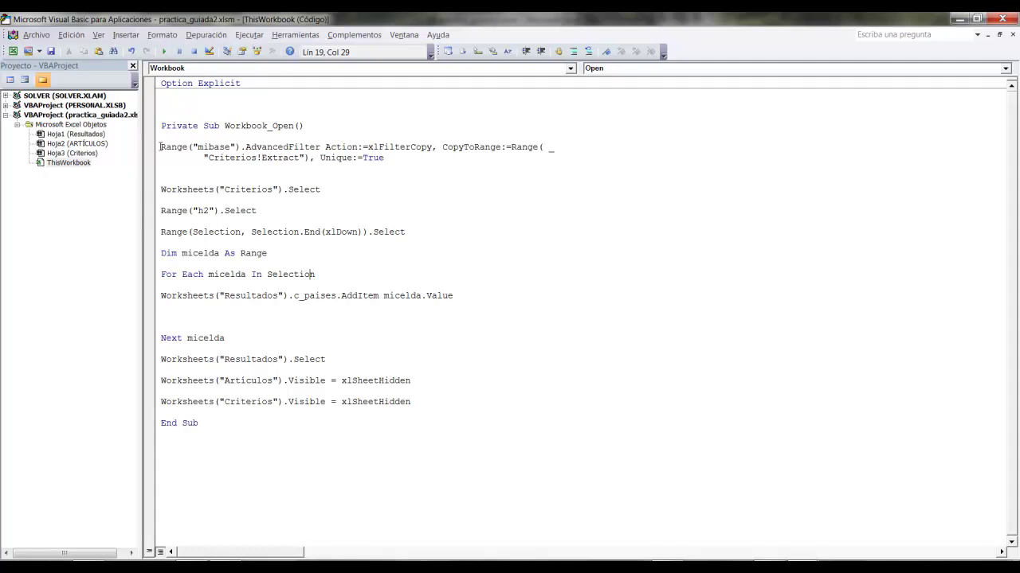
drag(160, 146, 411, 157)
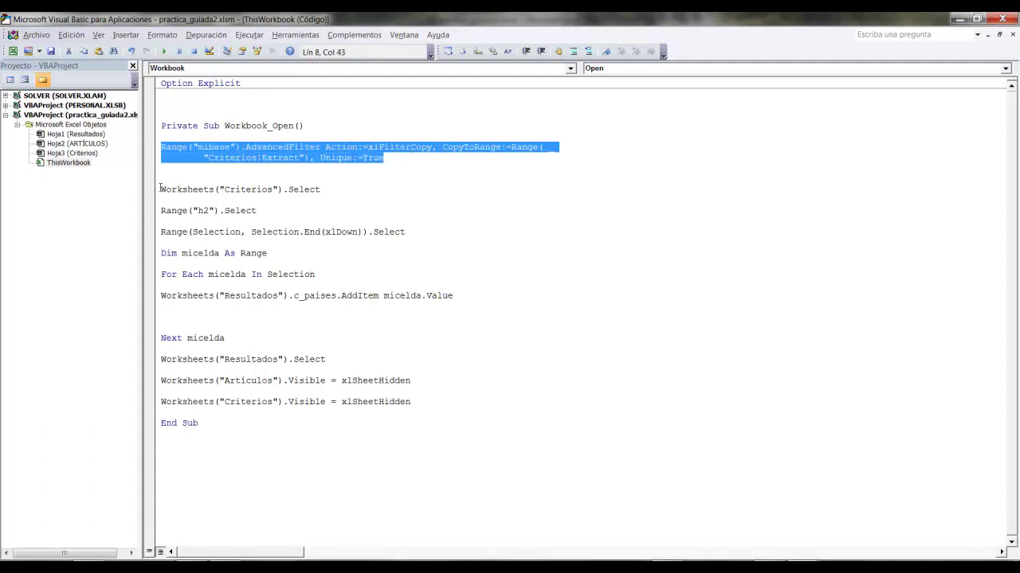
mouse_move(161, 188)
mouse_down()
mouse_move(348, 291)
mouse_move(457, 397)
mouse_move(462, 344)
mouse_move(476, 398)
mouse_up()
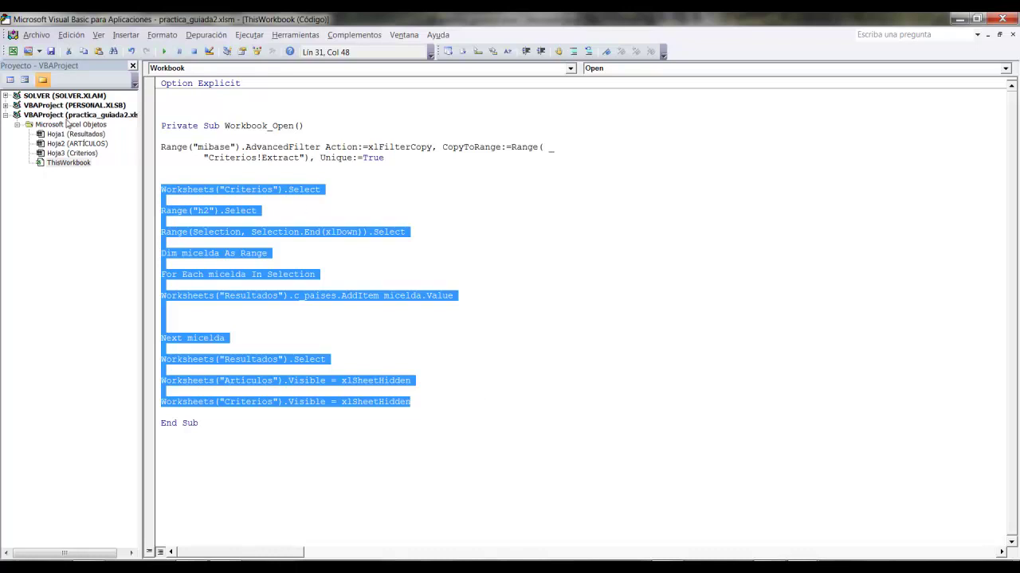
click(70, 116)
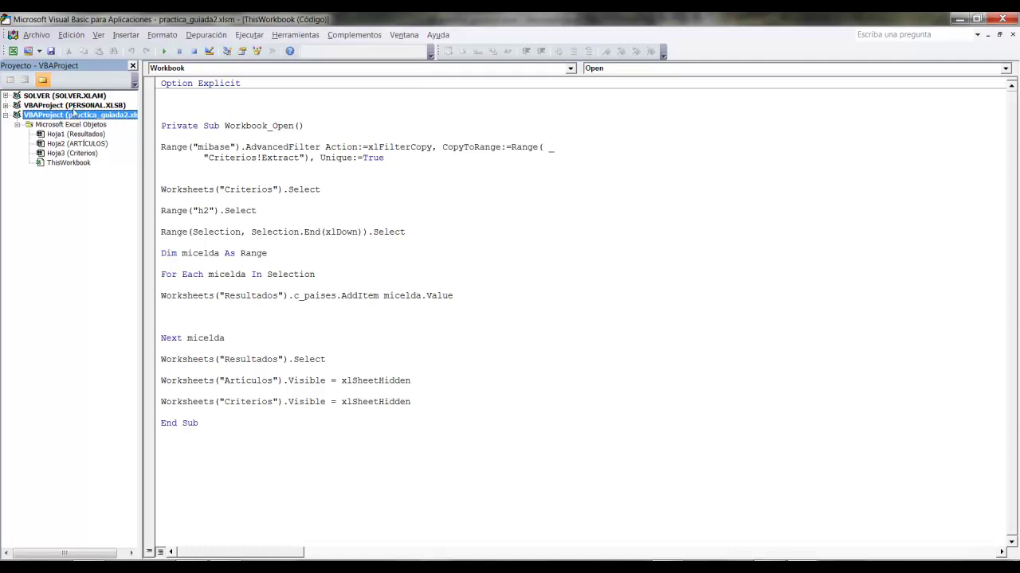
Step: Insert a module, show the Properties window, and rename the module to Filtrado
right_click(81, 114)
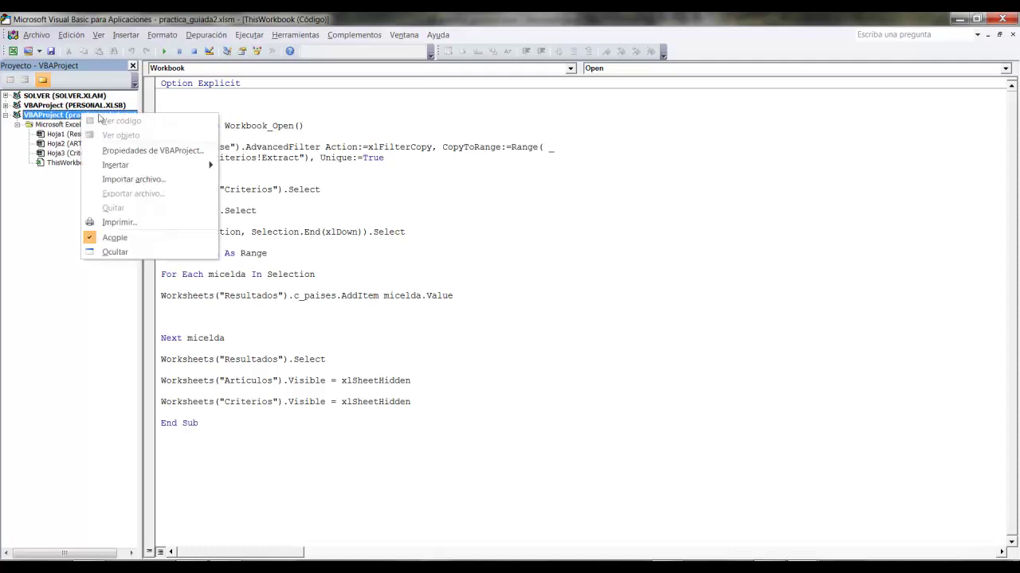
mouse_move(135, 165)
click(247, 176)
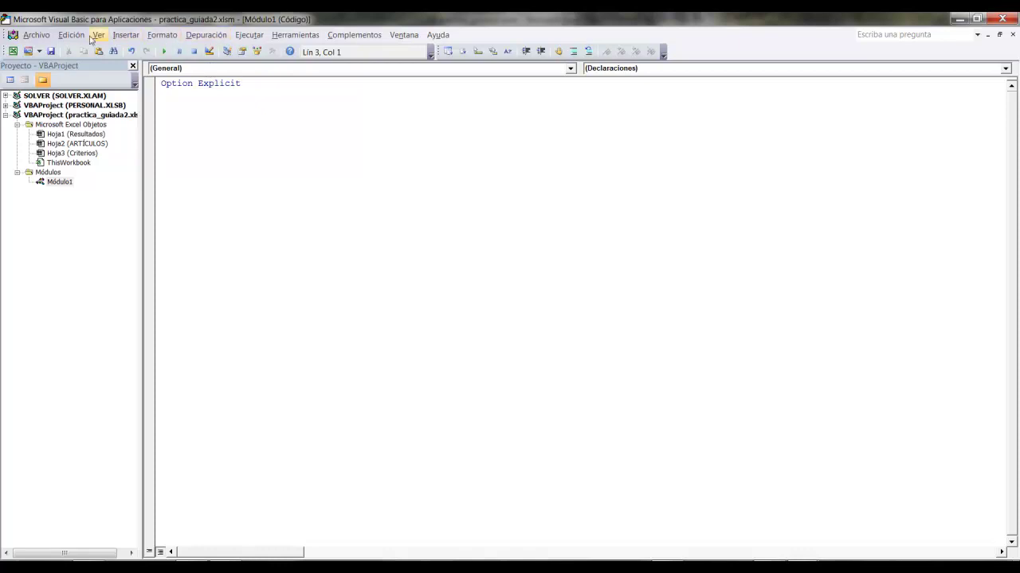
click(98, 35)
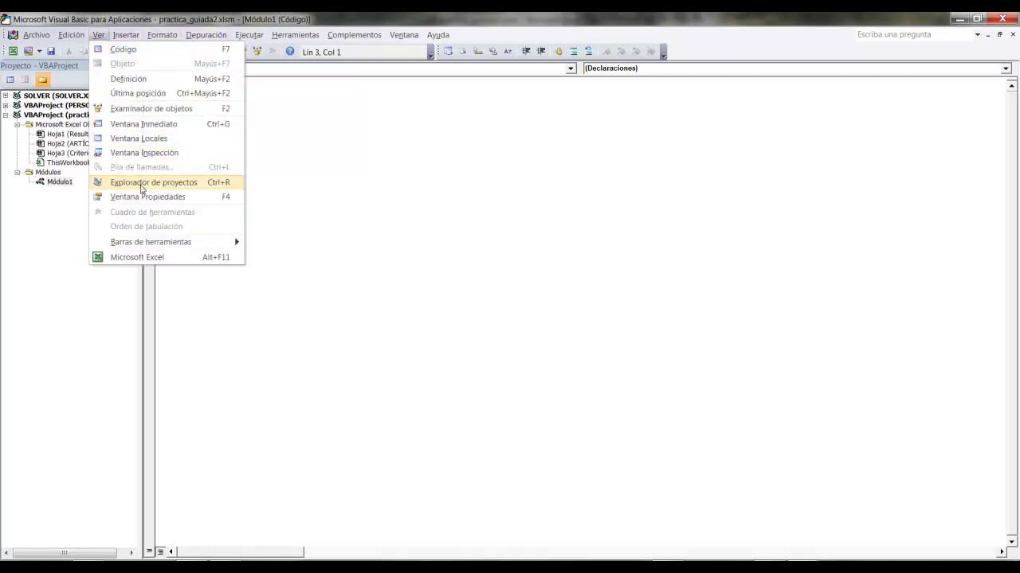
click(141, 198)
click(55, 183)
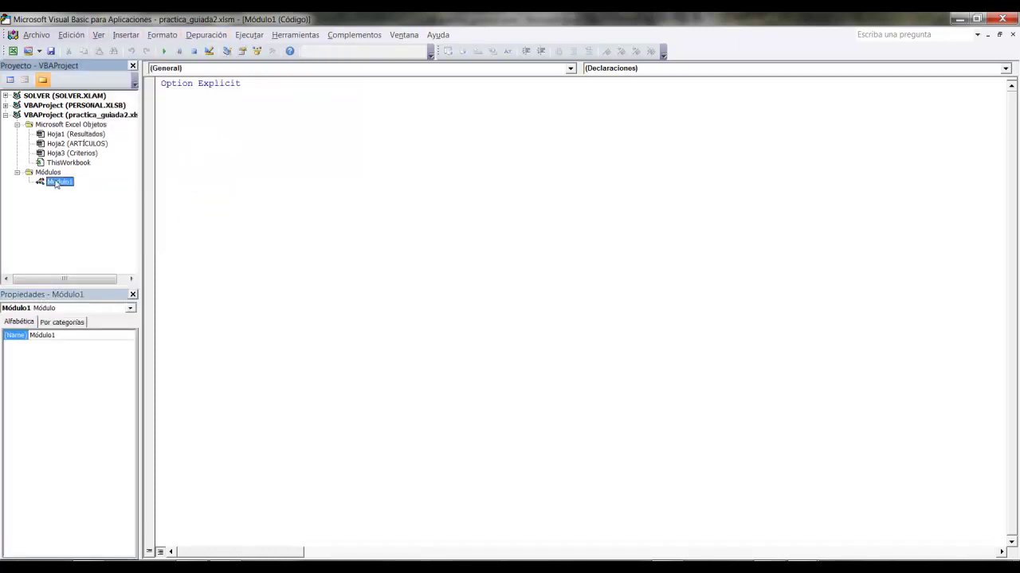
click(97, 335)
double_click(97, 336)
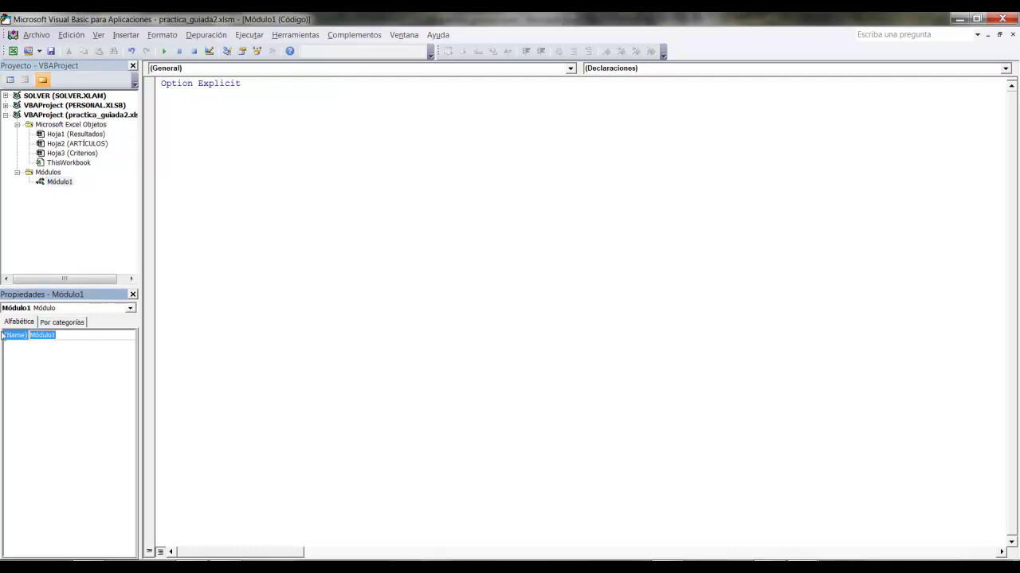
text(Filtrado)
key(Return)
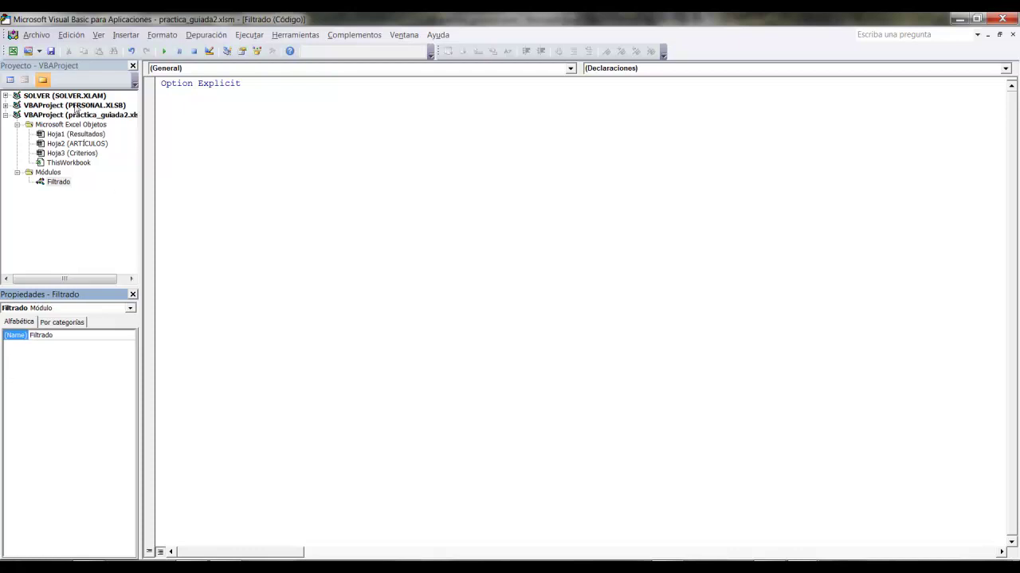
Step: Insert a second module into practica_guiada2.xlsm and name it Combo
click(72, 117)
right_click(72, 118)
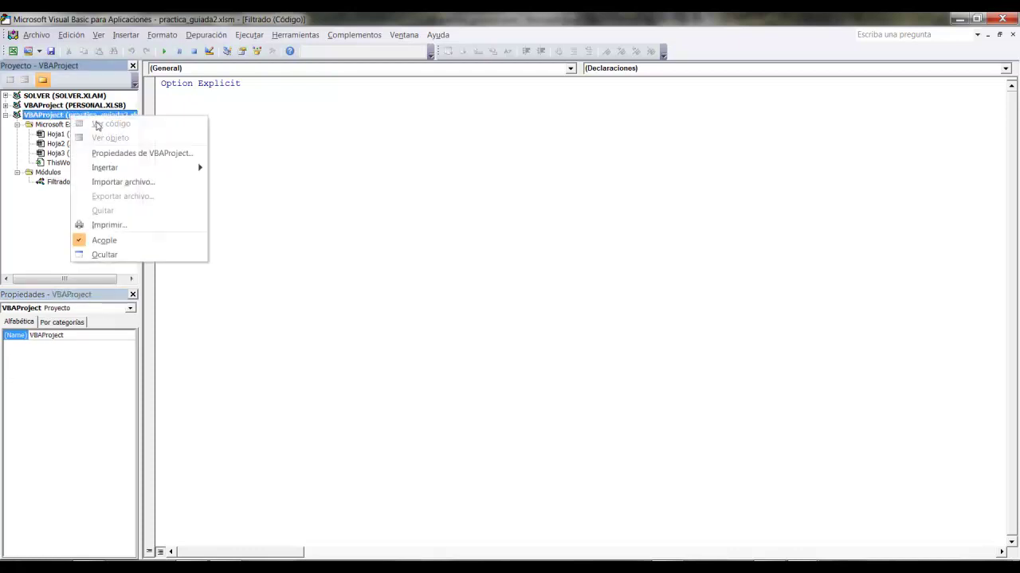
mouse_move(195, 168)
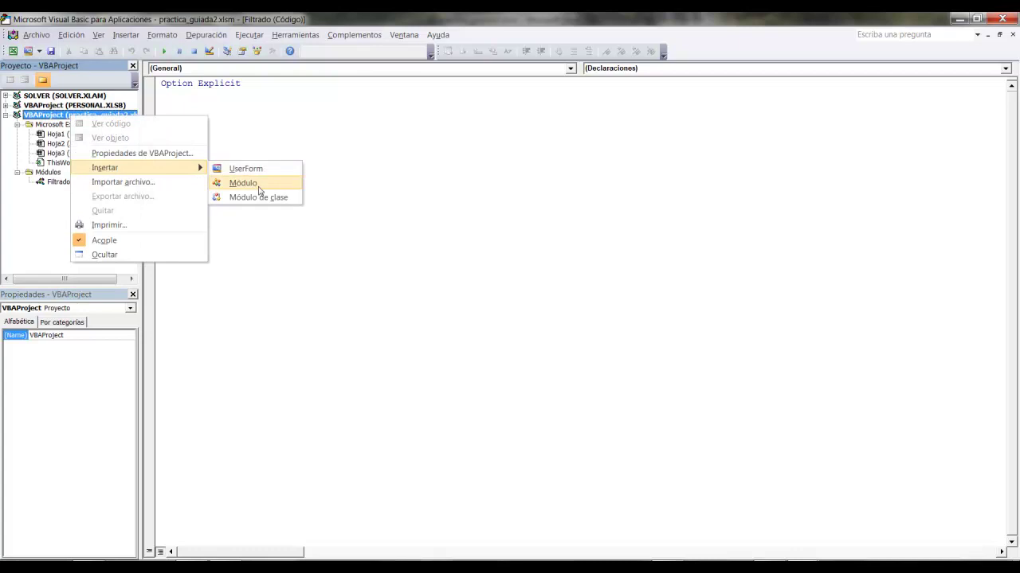
click(258, 192)
click(53, 336)
click(19, 335)
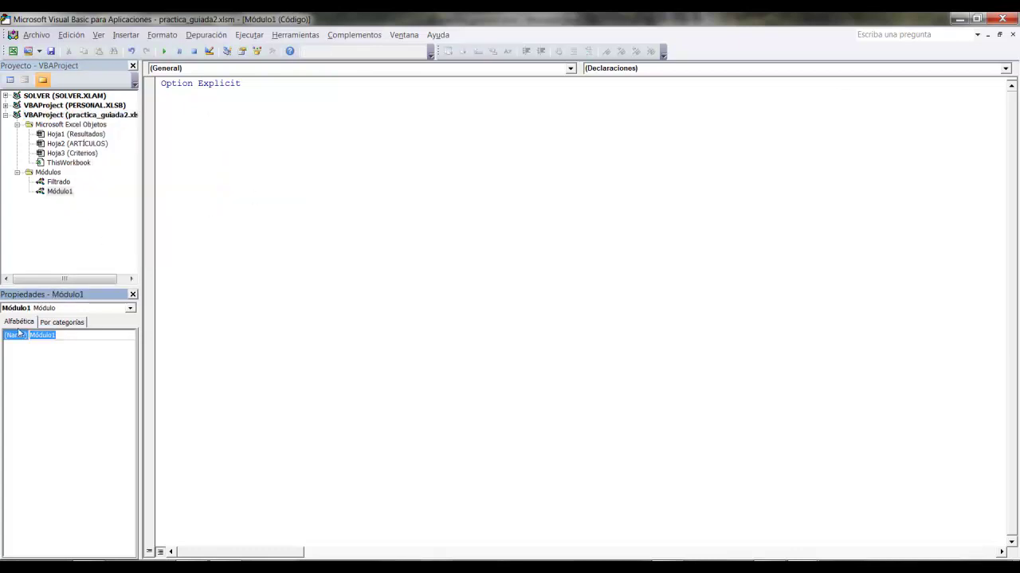
text(Co)
text(mbo)
key(Return)
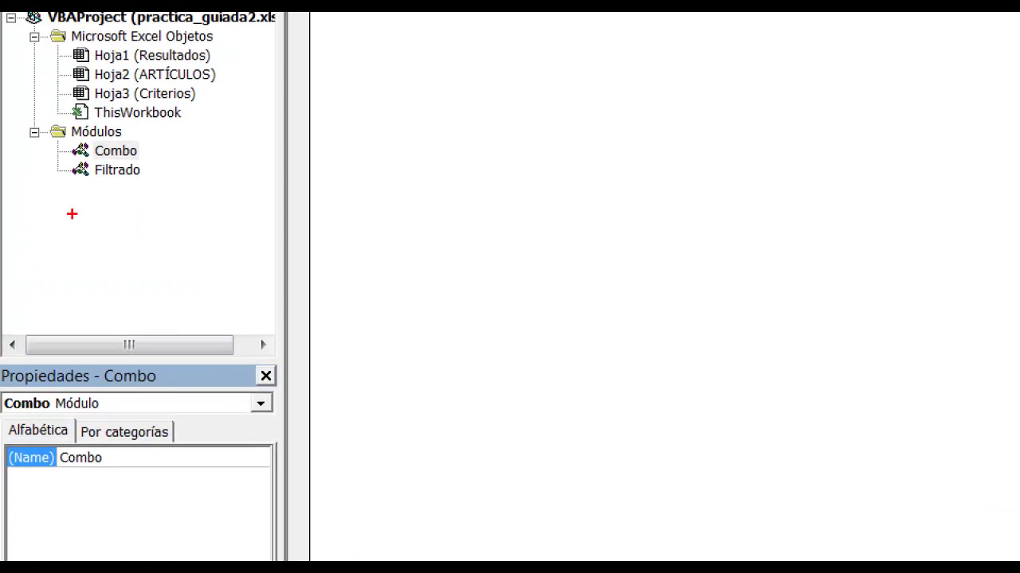
drag(122, 185, 158, 389)
drag(151, 148, 334, 125)
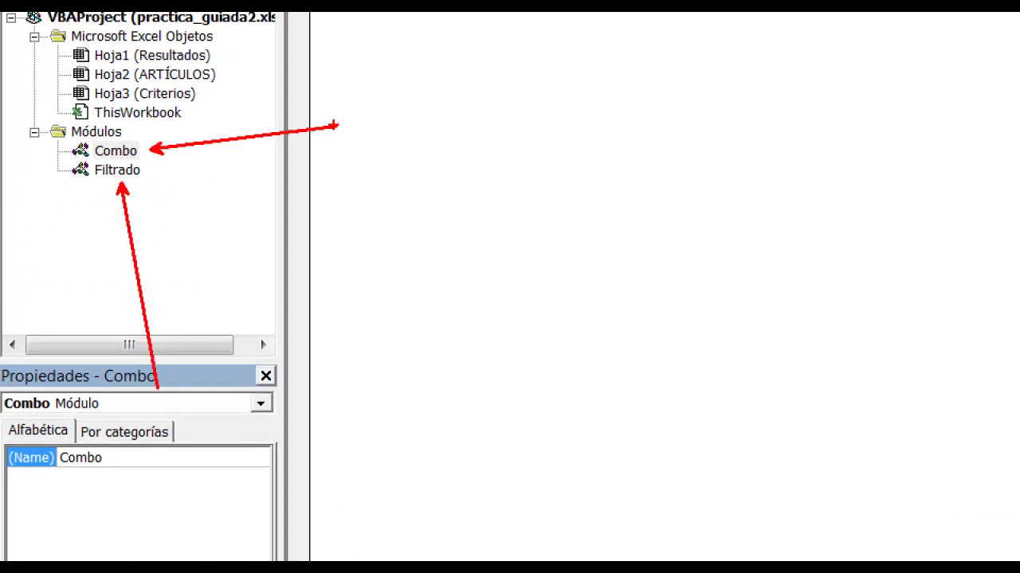
Step: Open the Filtrado module and add an empty Sub filtra_paises procedure under Option Explicit
double_click(60, 193)
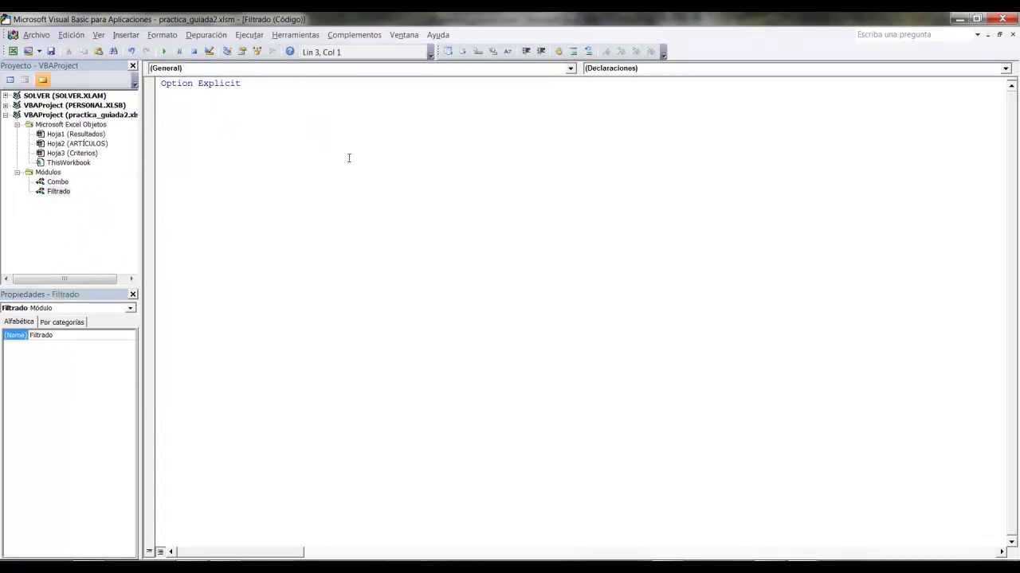
text(sub )
text(filtrapaises)
key(Return)
key(Return)
key(Return)
key(Return)
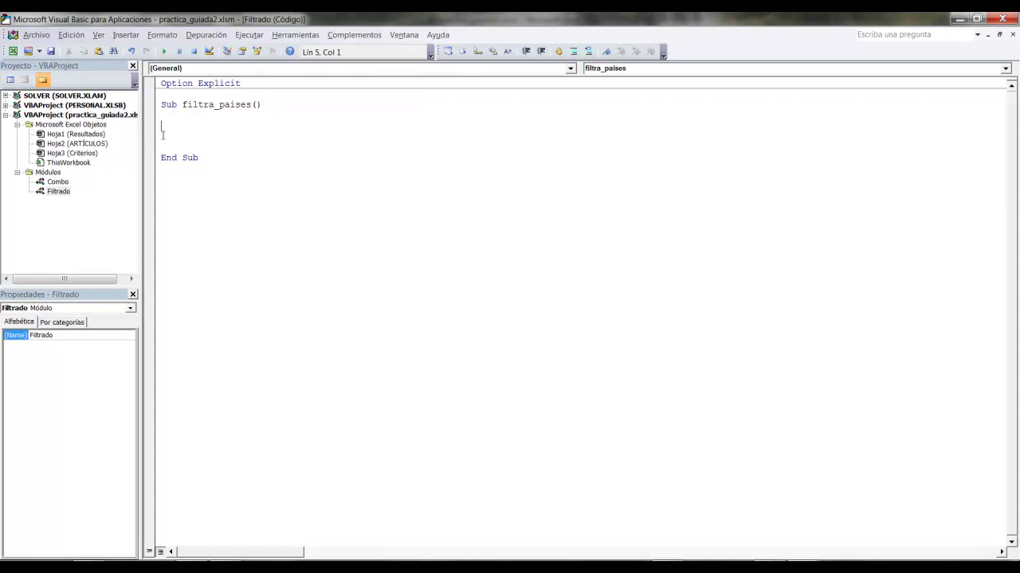
Step: Move the two-line AdvancedFilter statement from Workbook_Open into filtra_paises in Filtrado
double_click(74, 164)
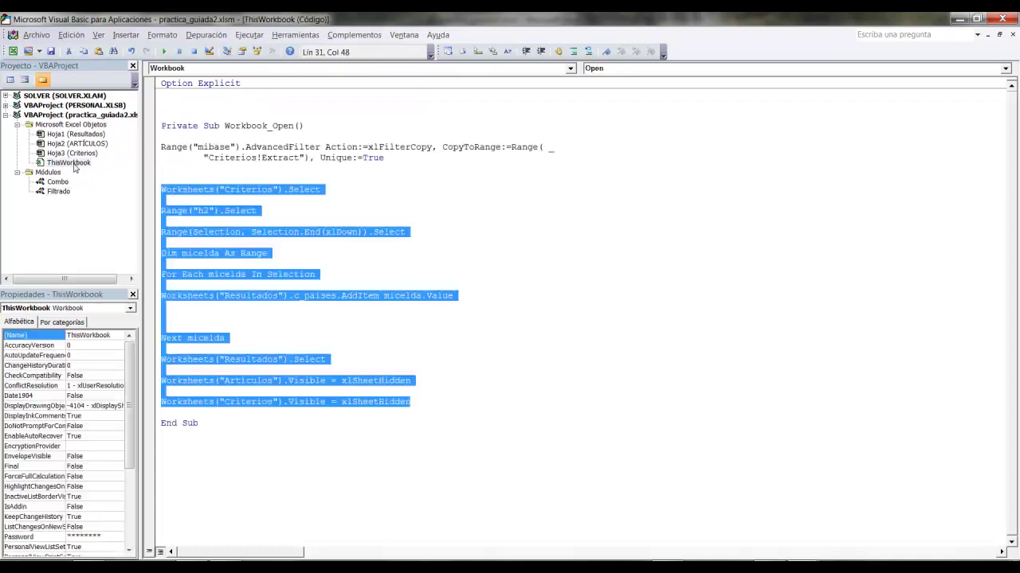
click(288, 188)
drag(400, 159, 161, 147)
key(ctrl+c)
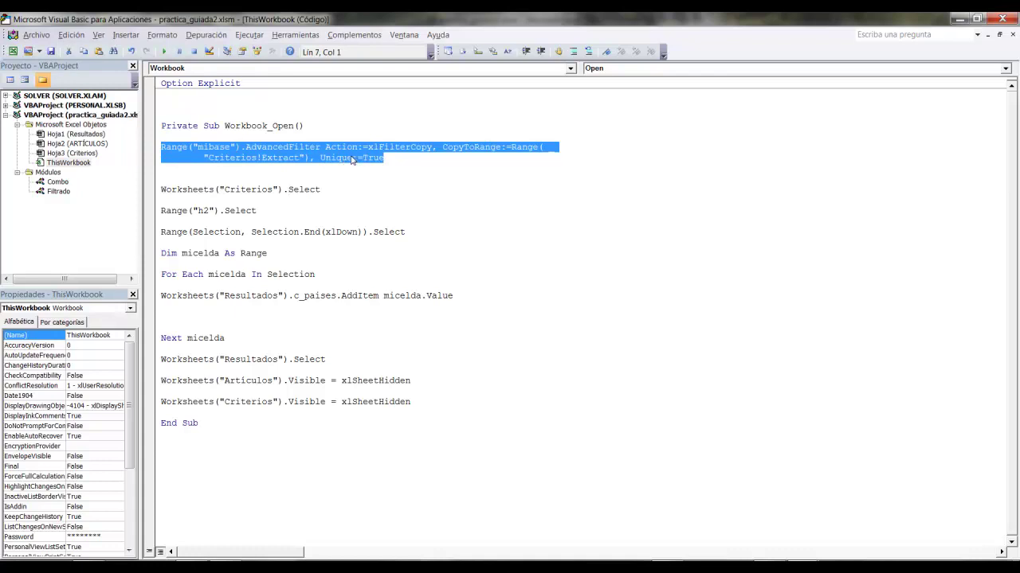
key(Delete)
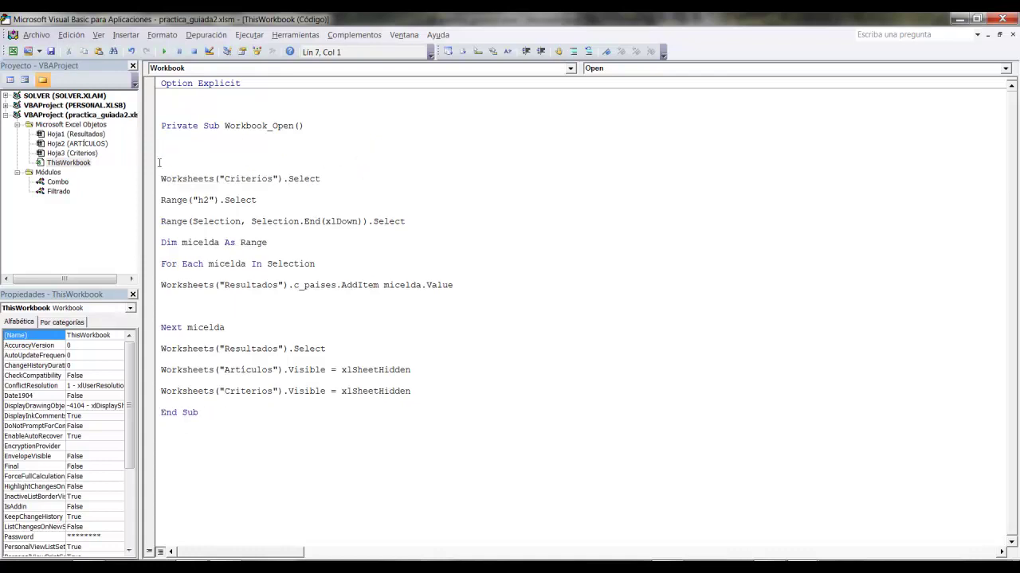
double_click(61, 193)
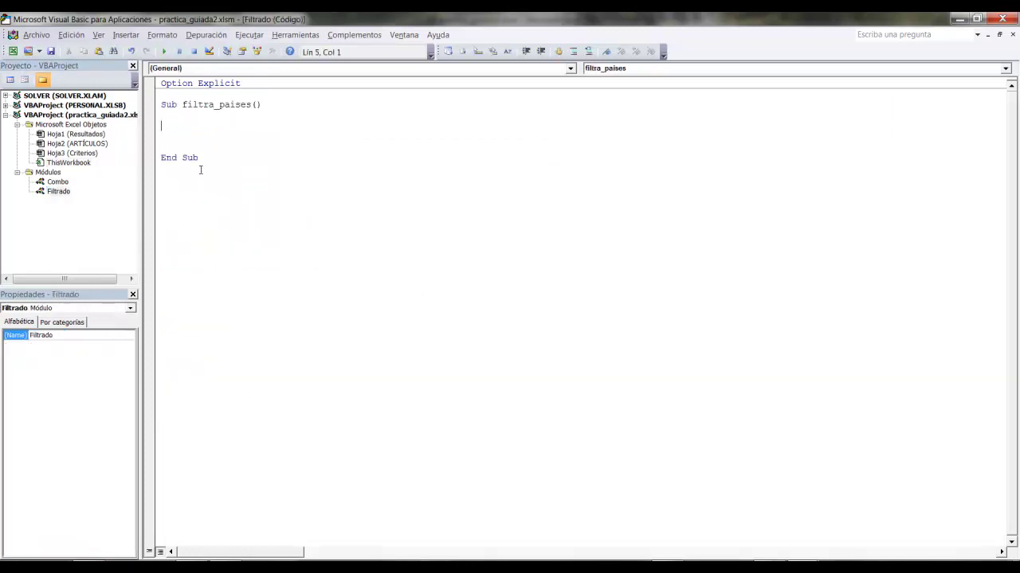
key(ctrl+v)
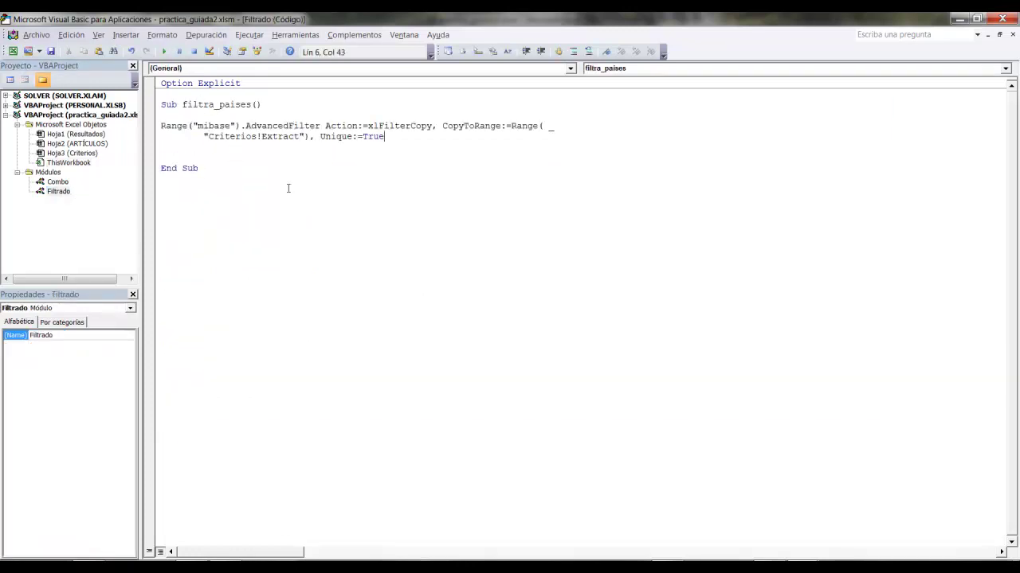
double_click(57, 183)
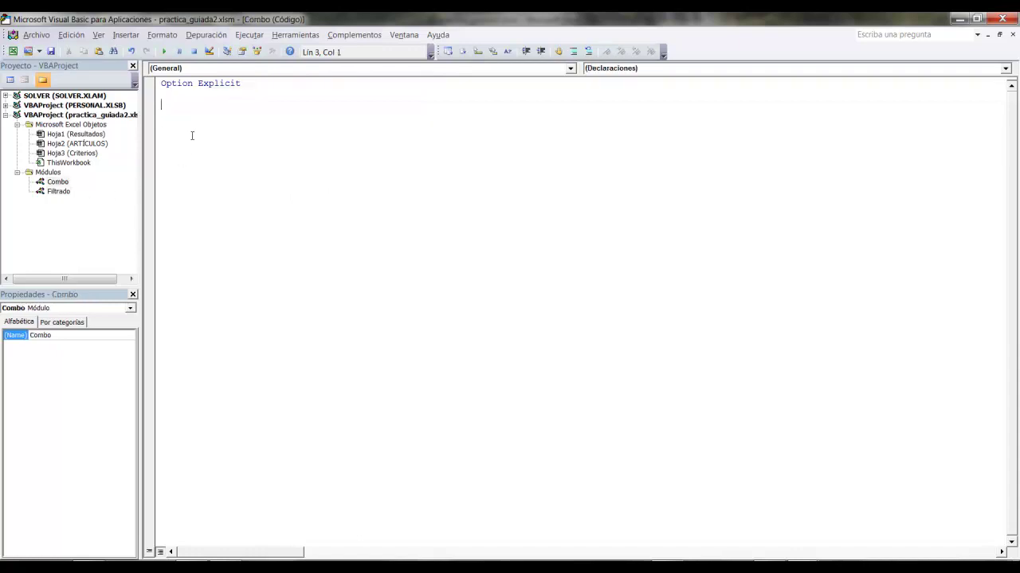
Step: Create Sub rellena_combo in Combo and move Workbook_Open's combo-filling and sheet-hiding block into it
text(sub rellena_combo)
key(Return)
key(Return)
key(Return)
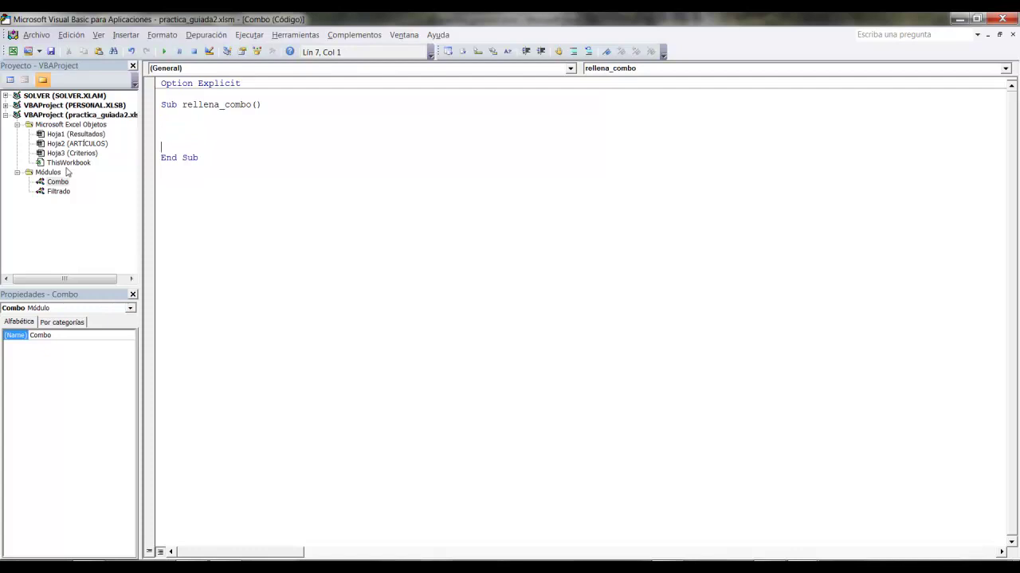
double_click(69, 162)
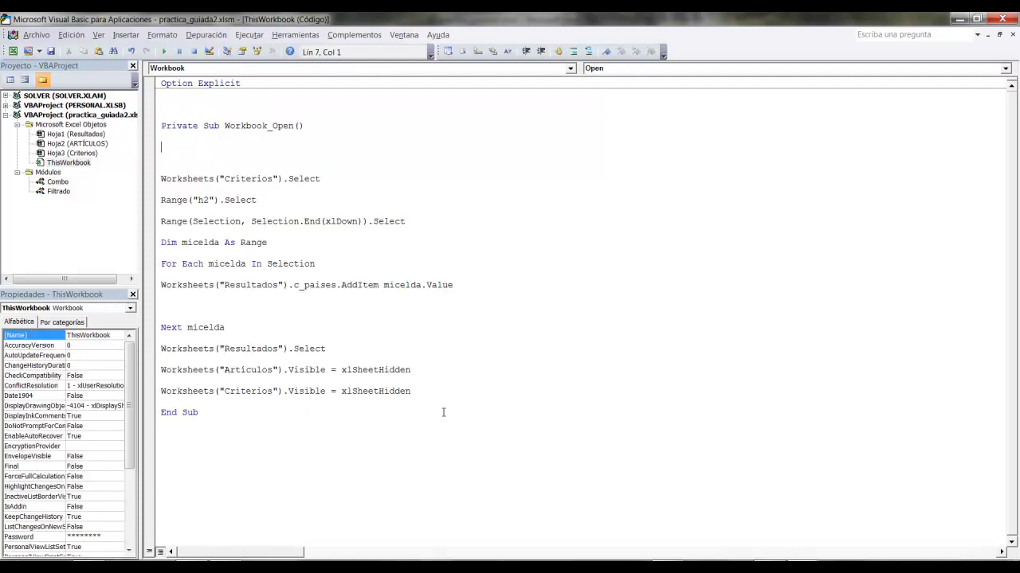
drag(435, 400, 154, 183)
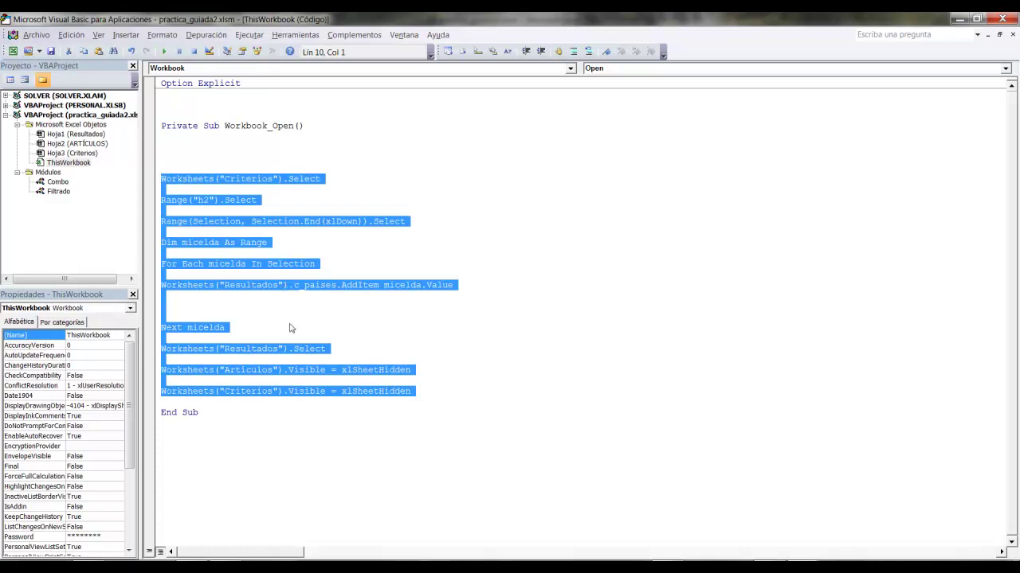
key(ctrl+x)
double_click(57, 183)
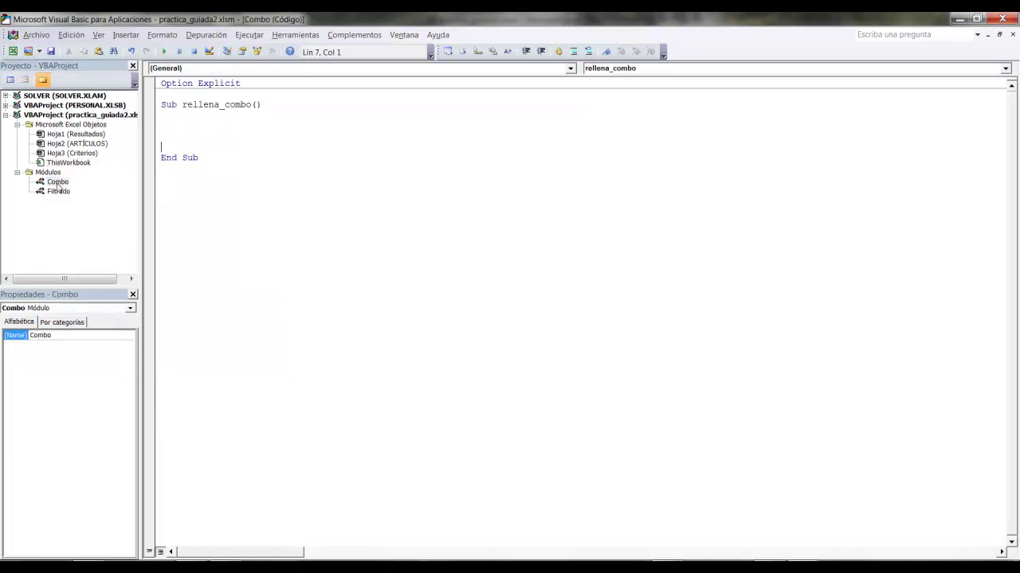
key(ctrl+v)
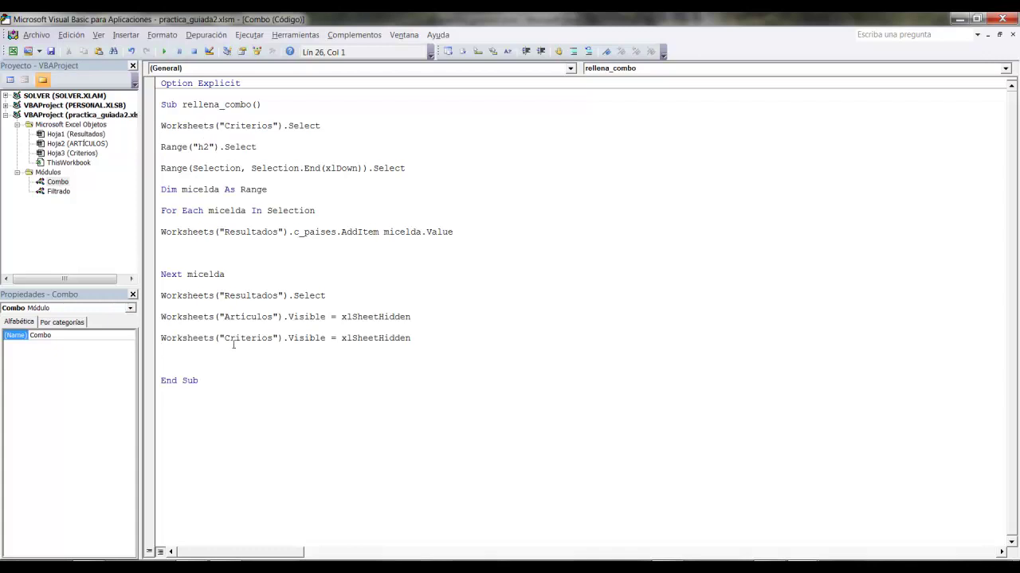
double_click(86, 165)
click(239, 150)
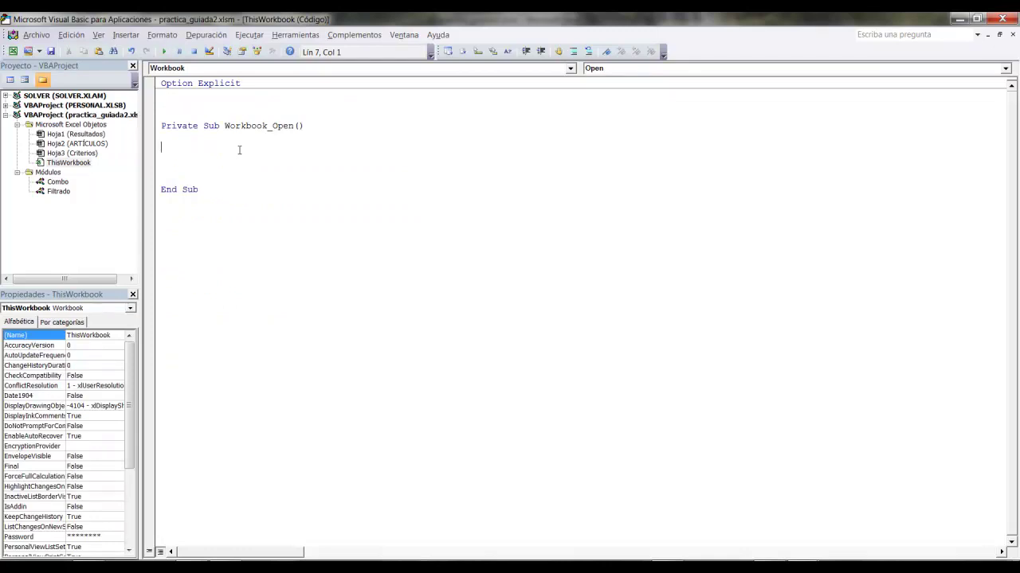
Step: Make Workbook_Open run Call filtra_paises and Call rellena_combo, removing the extra blank line
text(call)
double_click(49, 191)
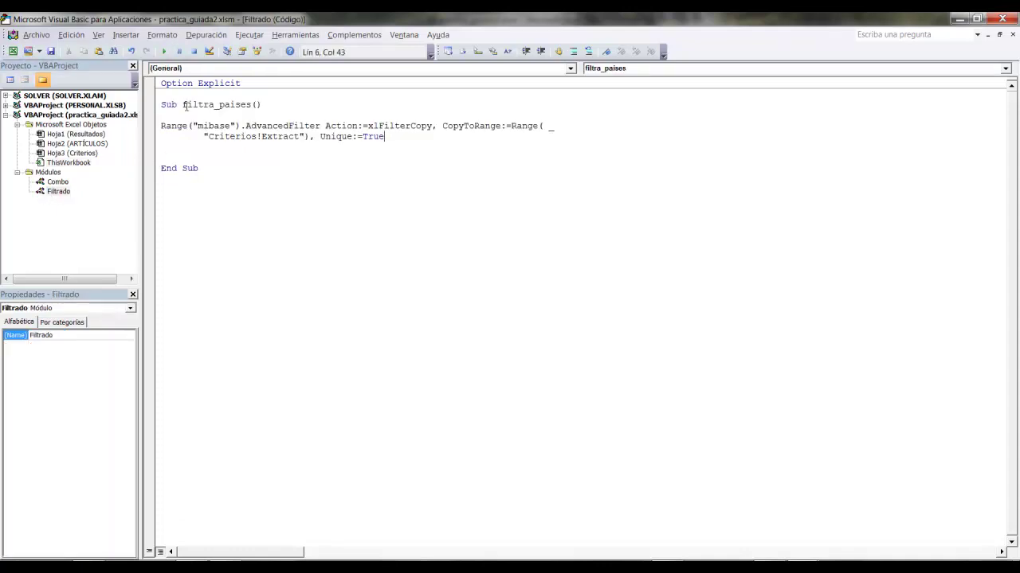
double_click(68, 163)
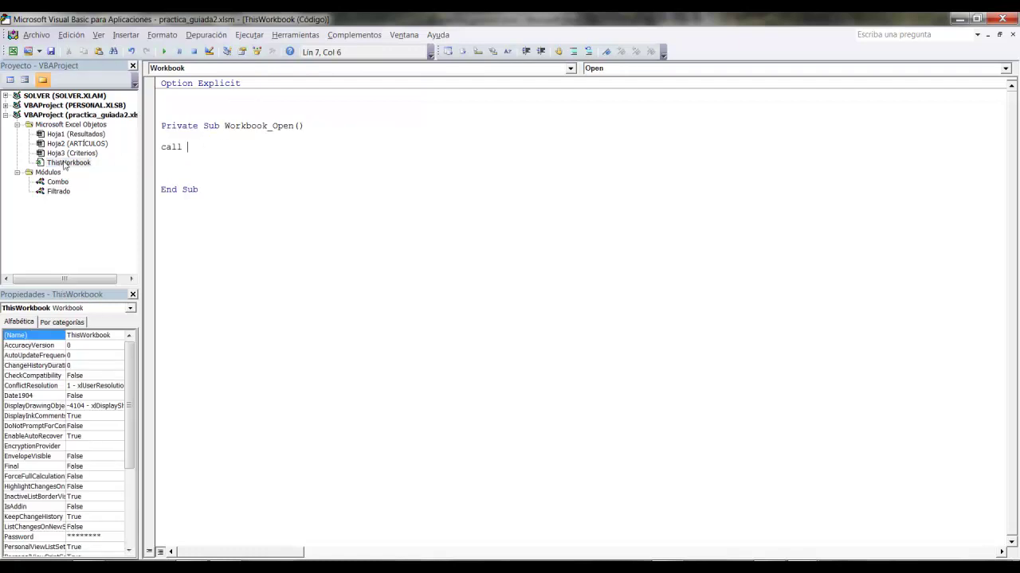
text(filtra)
text(_paises)
key(Return)
key(Return)
text(call)
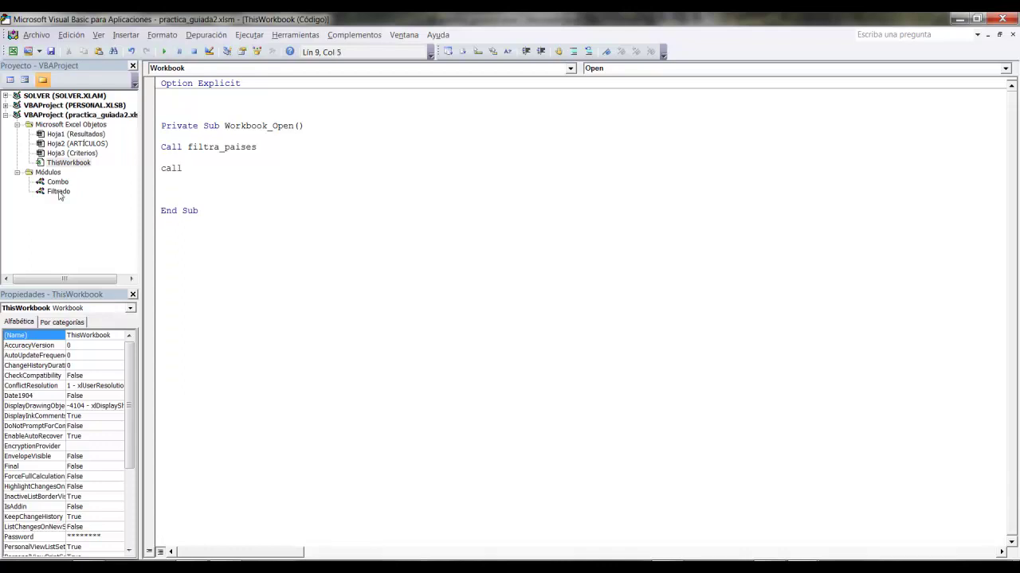
double_click(59, 183)
double_click(69, 163)
text(rellena_combo)
key(Return)
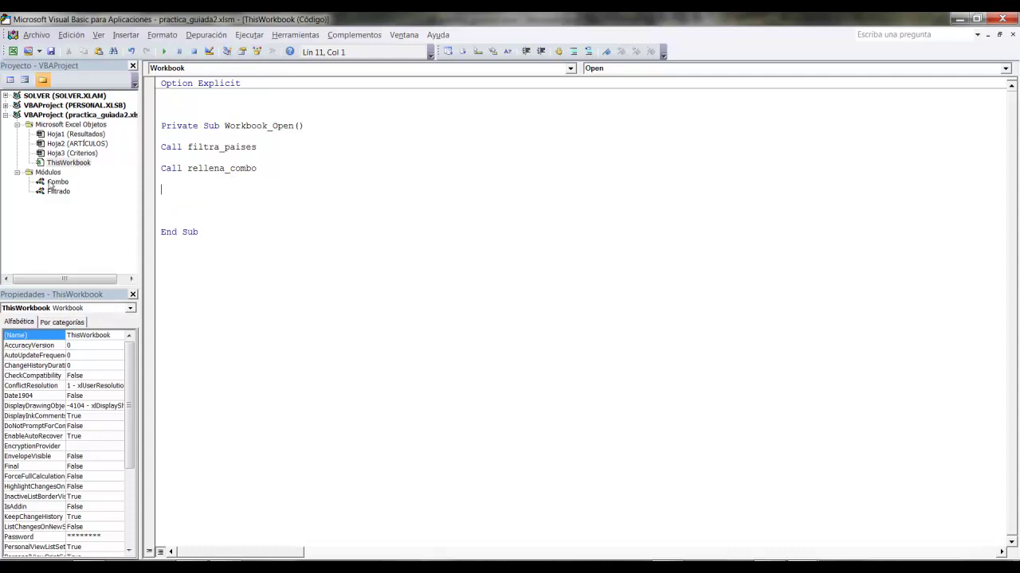
double_click(51, 182)
double_click(67, 163)
key(Delete)
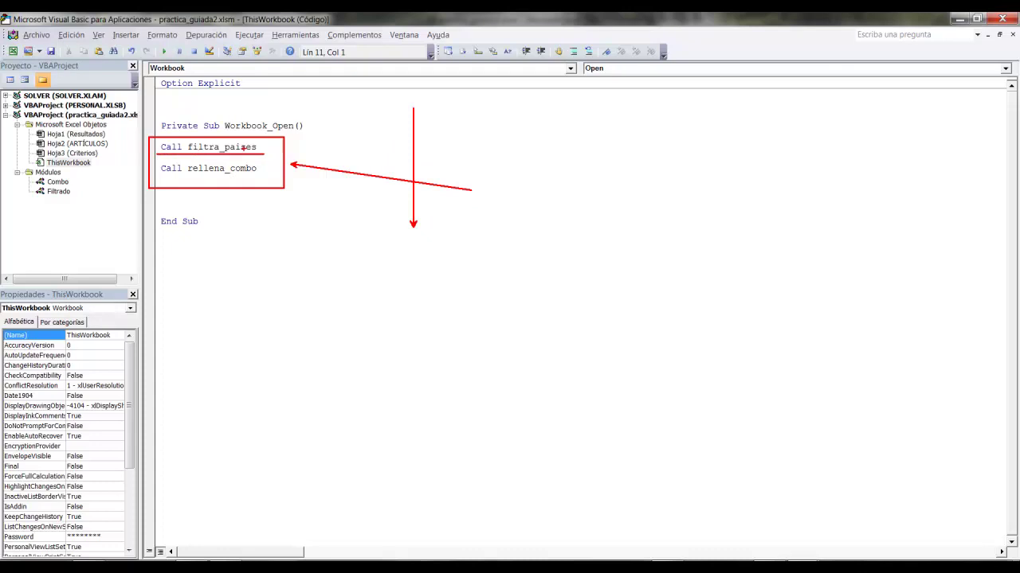
Step: Review the filtra_paises call and the code it runs in the Filtrado module
drag(263, 149, 188, 149)
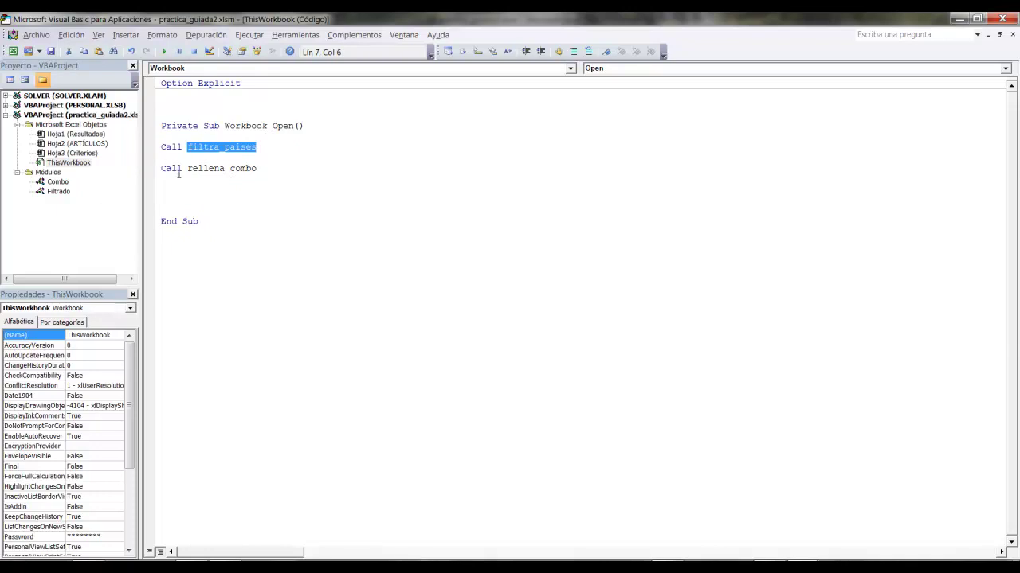
double_click(175, 126)
click(242, 157)
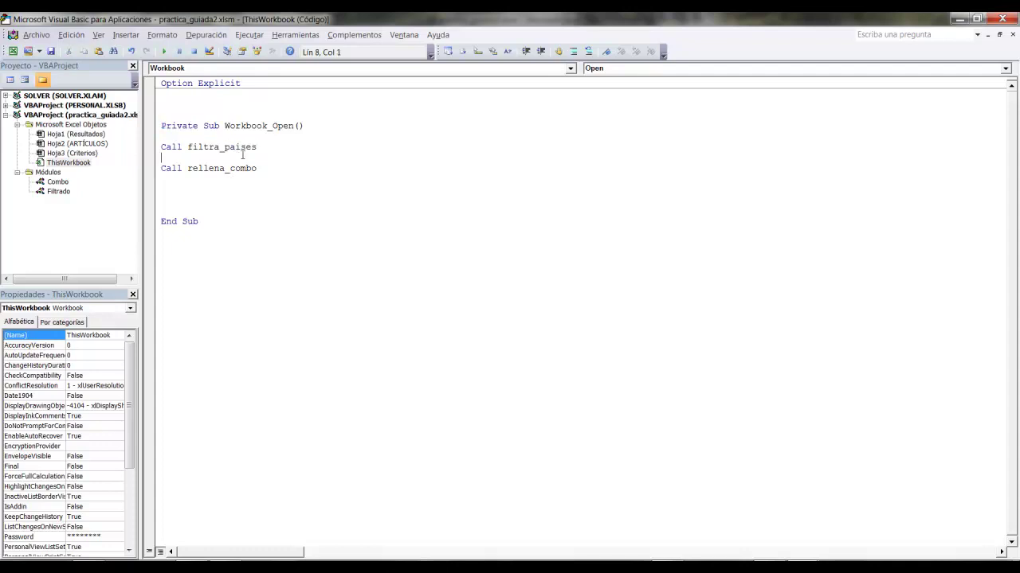
double_click(257, 147)
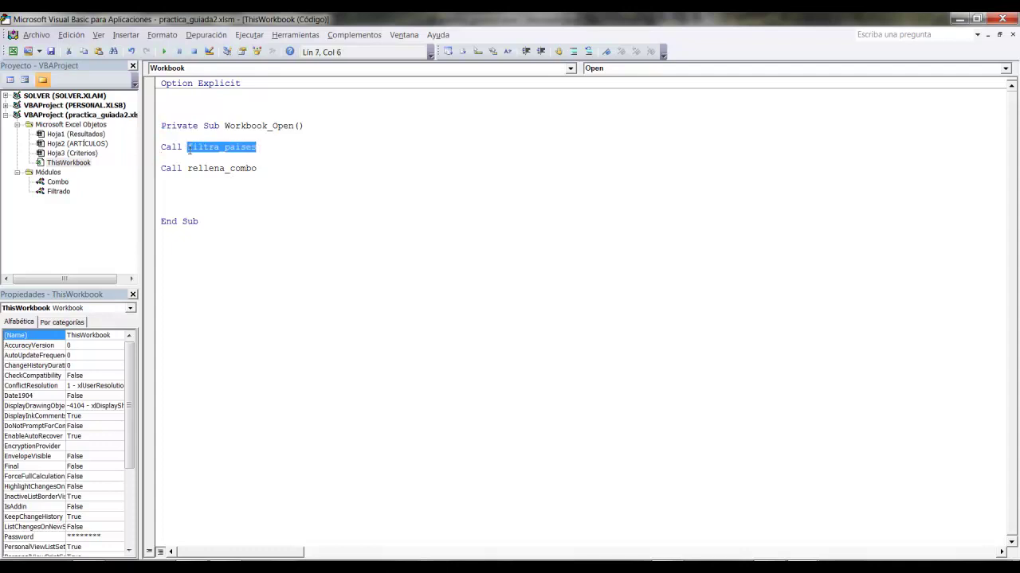
click(258, 147)
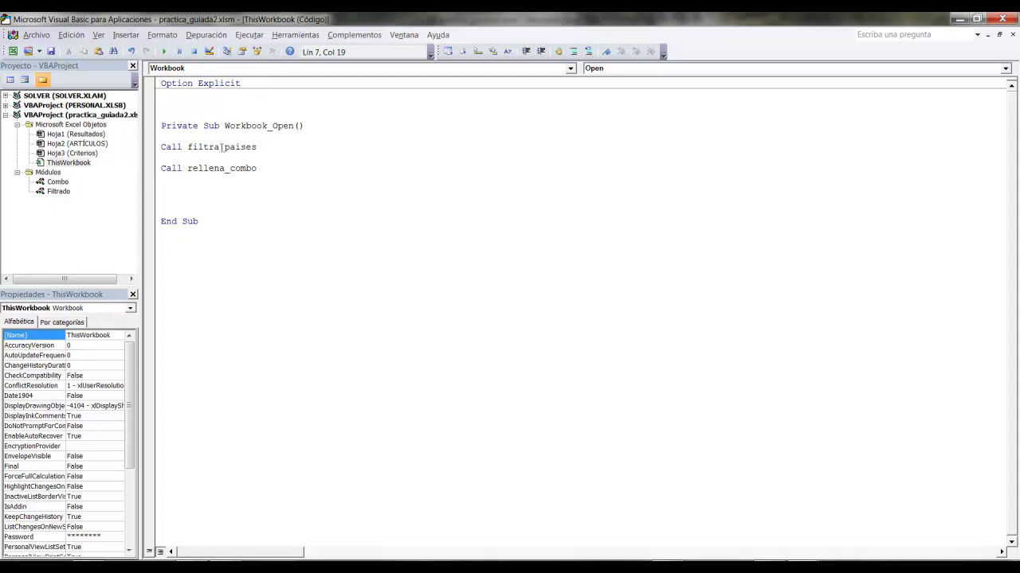
double_click(56, 192)
mouse_move(261, 104)
mouse_down()
mouse_move(193, 112)
mouse_move(479, 137)
mouse_up()
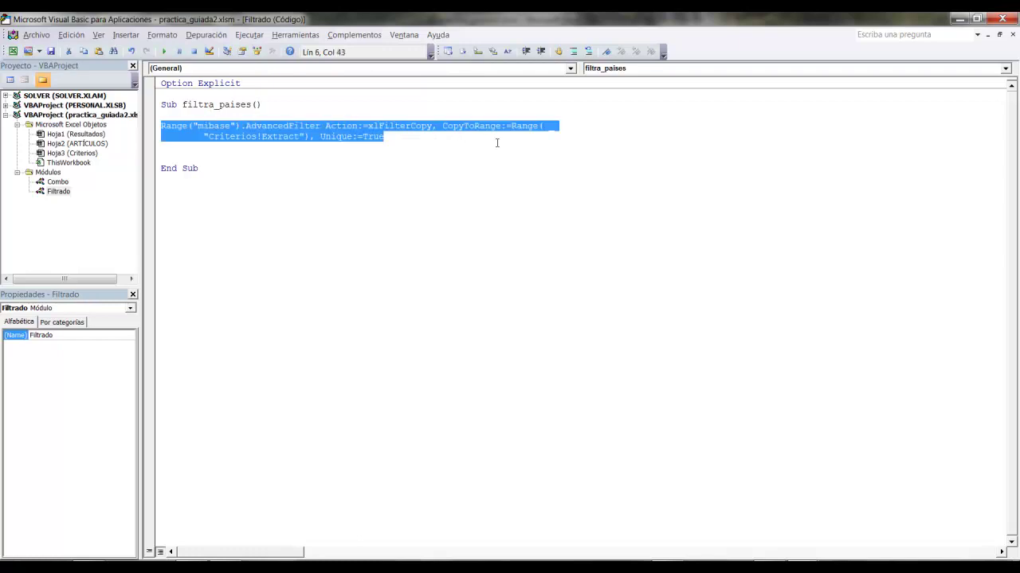
Step: Review the Call rellena_combo line and the rellena_combo body in the Combo module
double_click(87, 163)
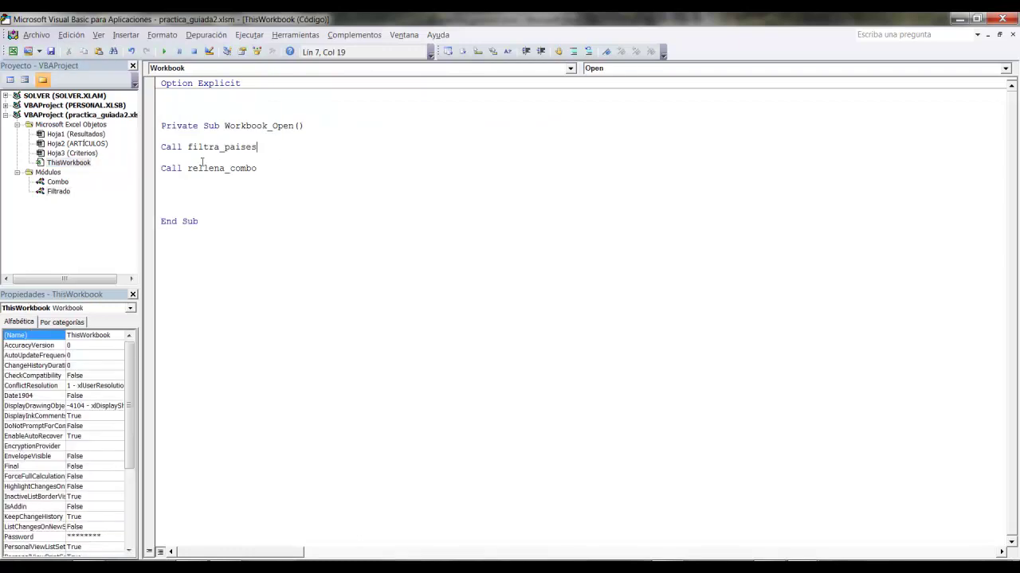
drag(268, 167, 162, 168)
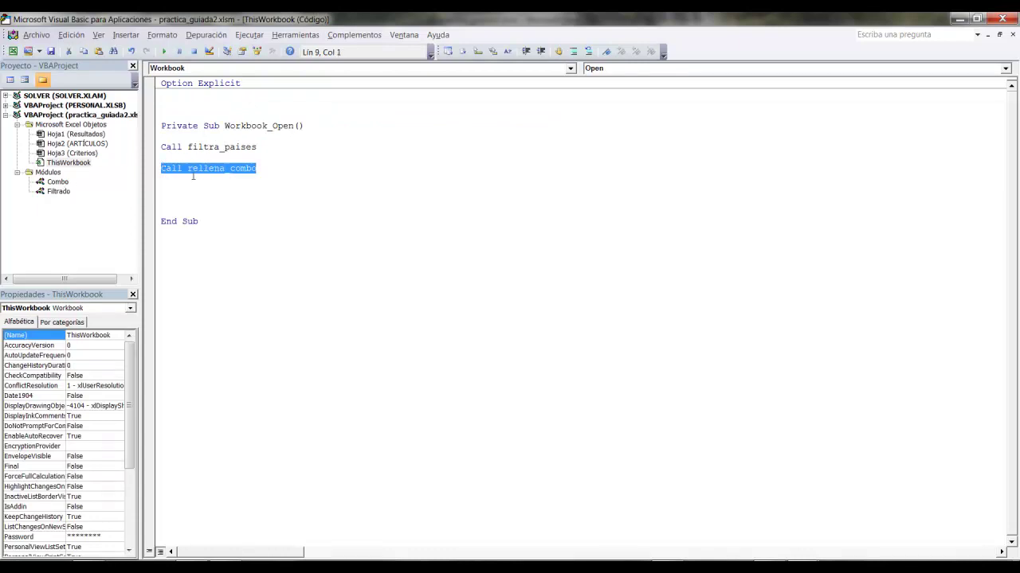
drag(187, 168, 269, 168)
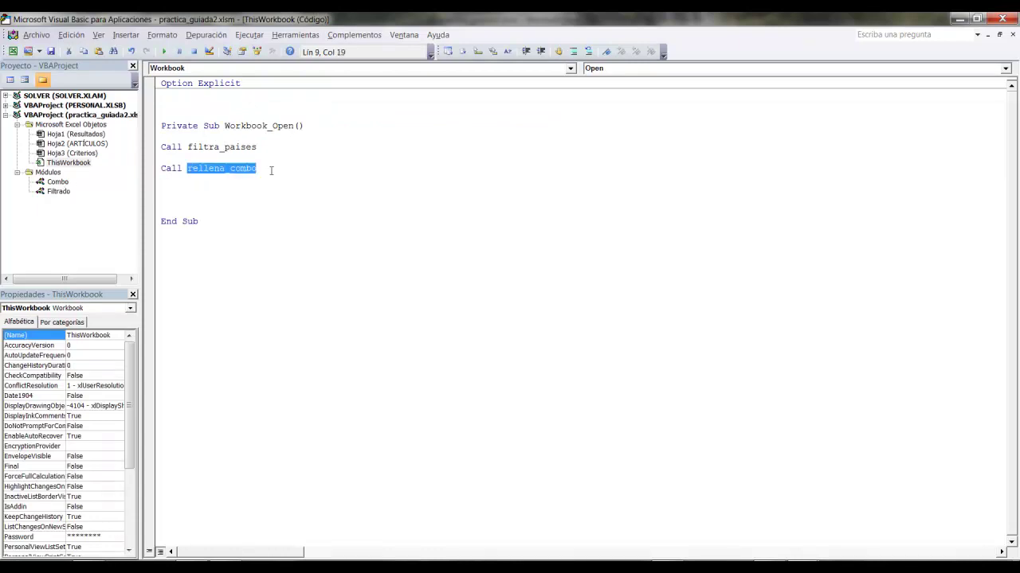
double_click(49, 183)
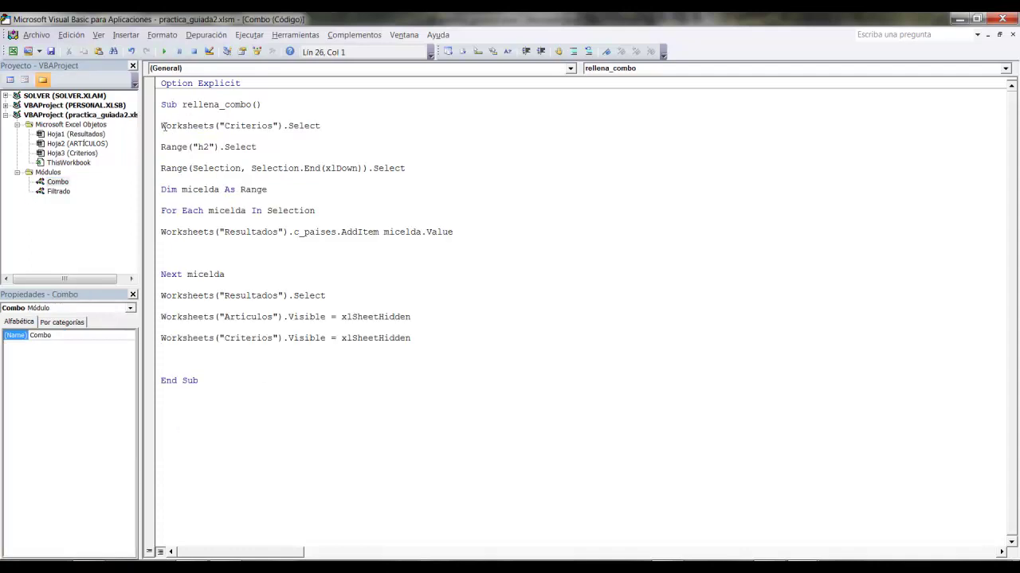
drag(163, 127, 433, 341)
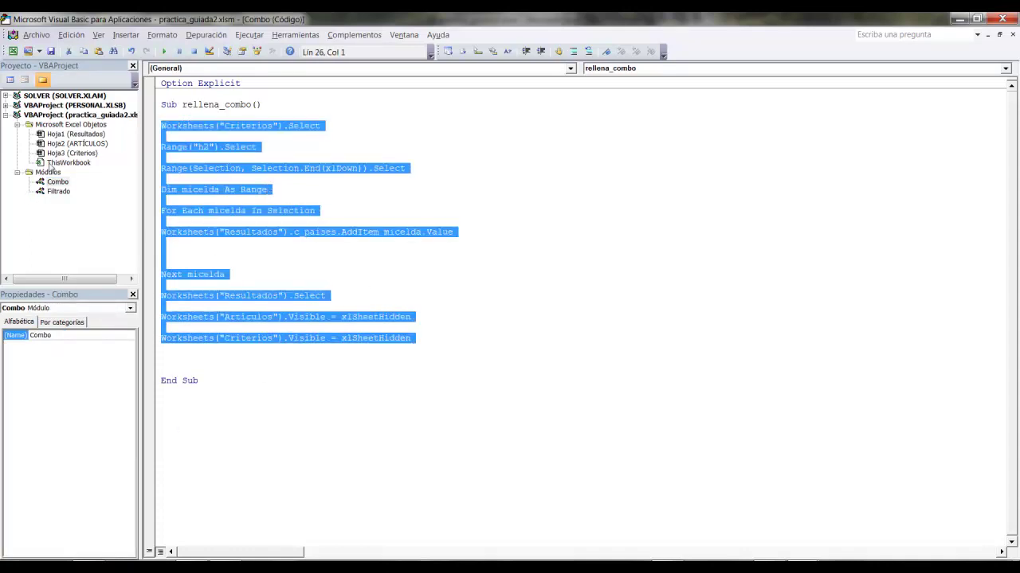
double_click(56, 163)
click(313, 201)
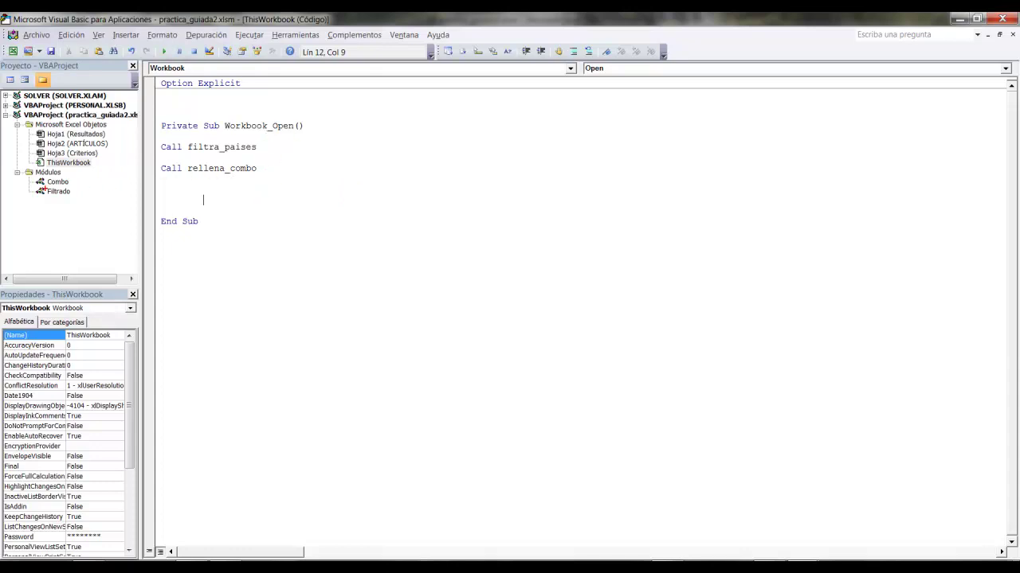
drag(25, 176, 91, 222)
key(Escape)
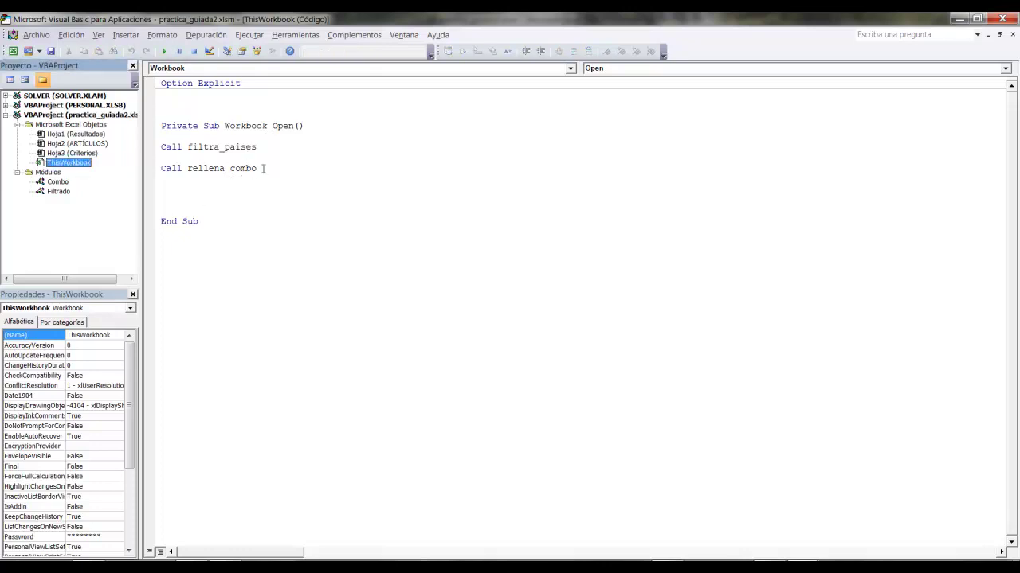
Step: Close the VBA editor and select the country list China to Turquía in Criterios H2:H11
drag(257, 168, 161, 147)
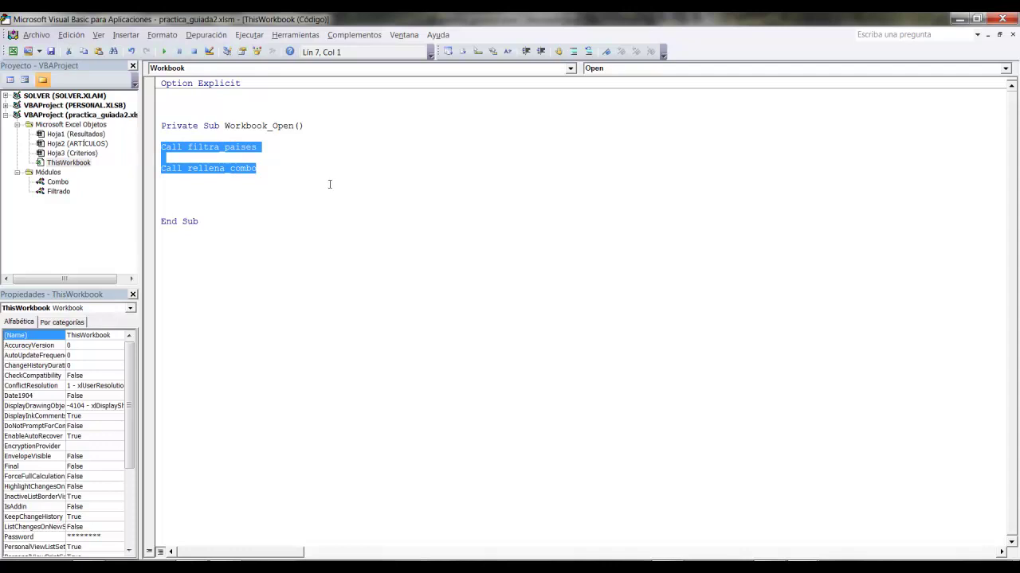
click(373, 177)
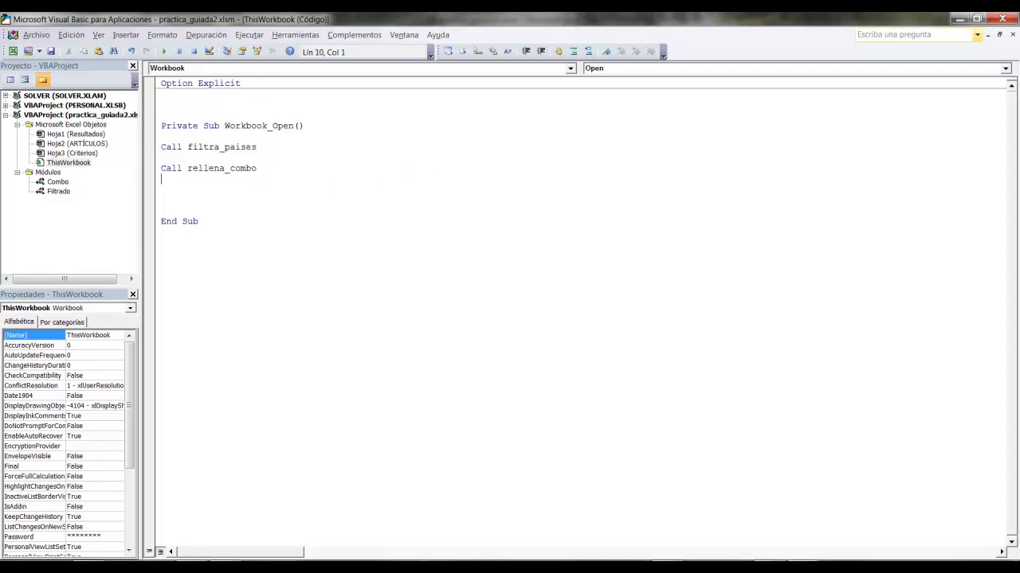
click(1000, 18)
drag(496, 164, 499, 264)
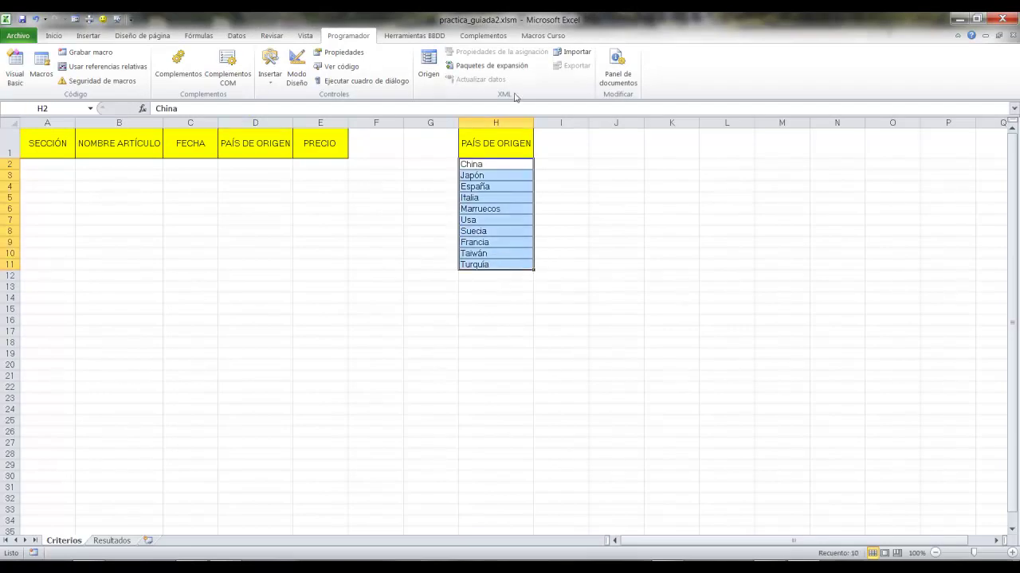
Step: Clear everything from Criterios H2:H11 with Borrar todo and save the workbook
click(54, 36)
click(898, 79)
click(912, 94)
click(681, 211)
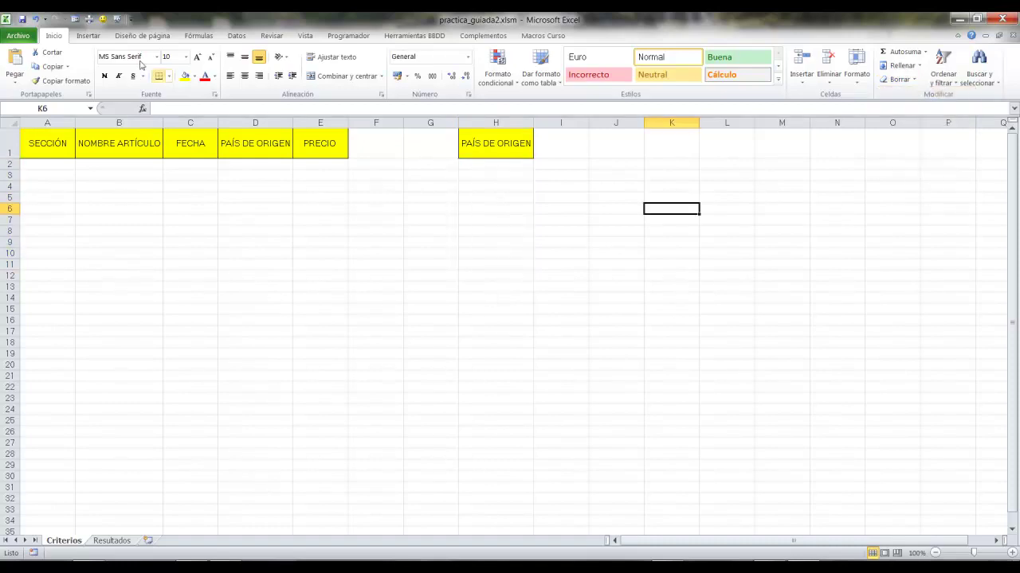
click(21, 19)
Step: Hide the Criterios sheet, then unhide the ARTÍCULOS and Criterios sheets
right_click(65, 541)
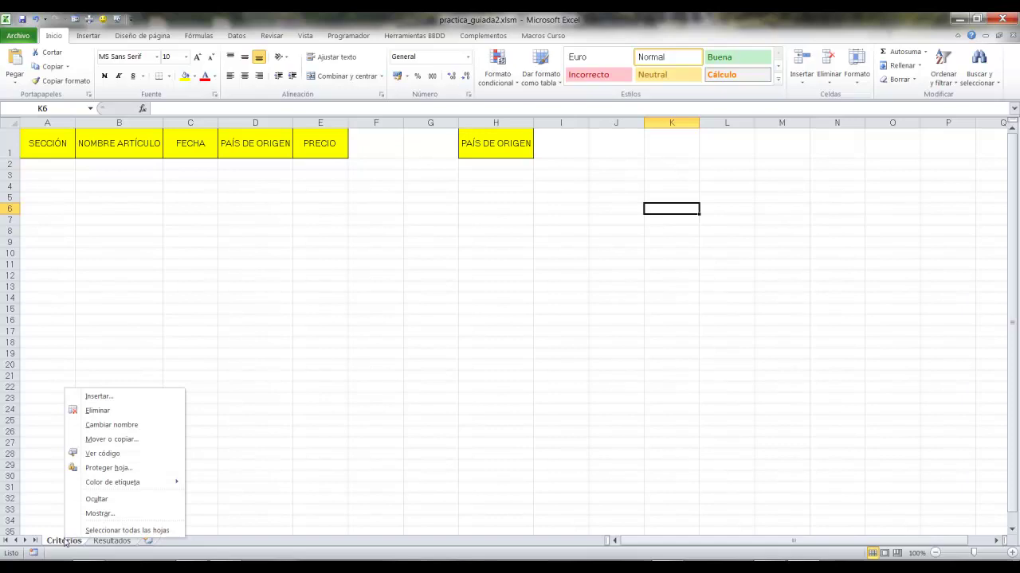
click(95, 513)
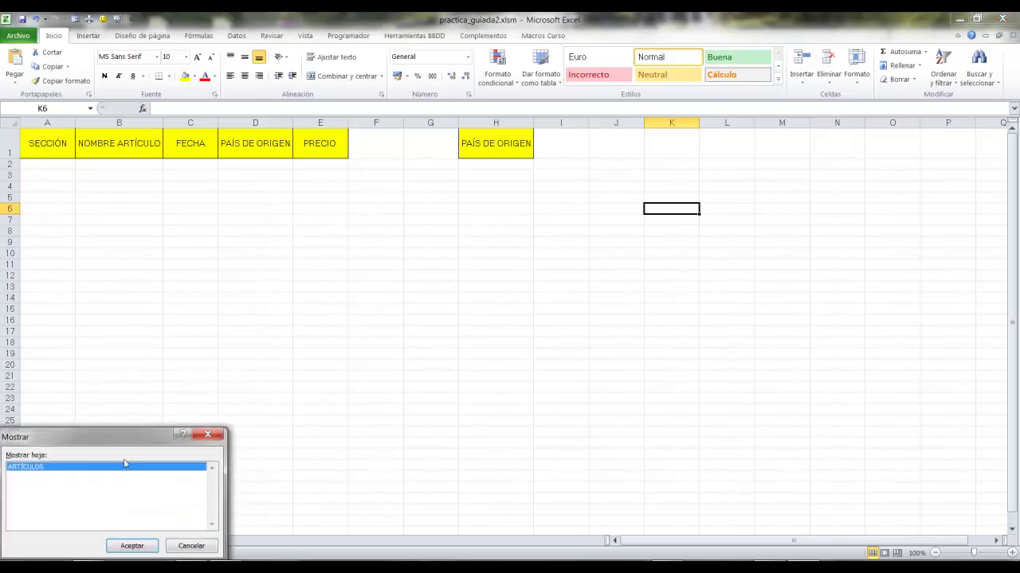
click(189, 546)
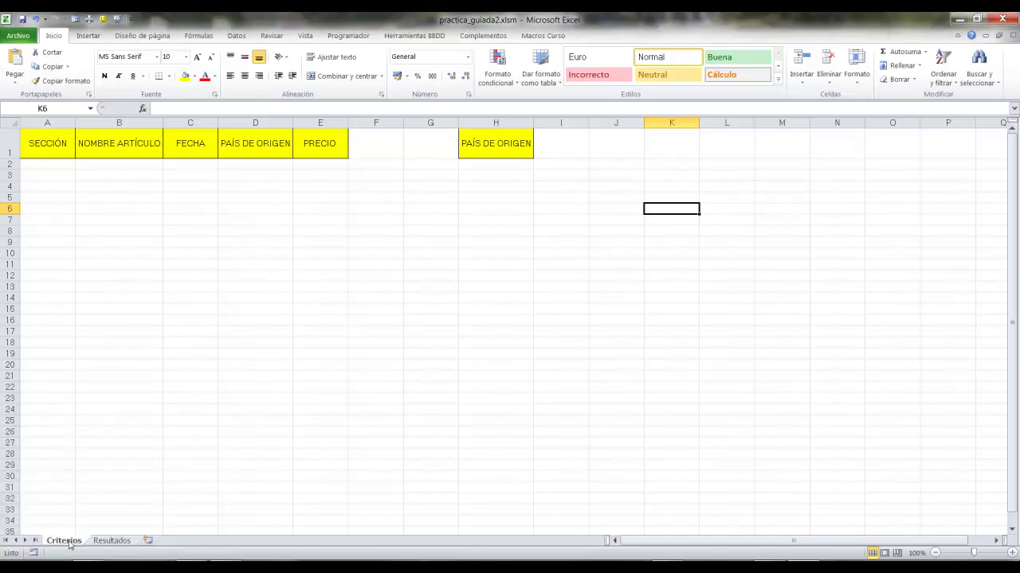
right_click(72, 541)
click(99, 502)
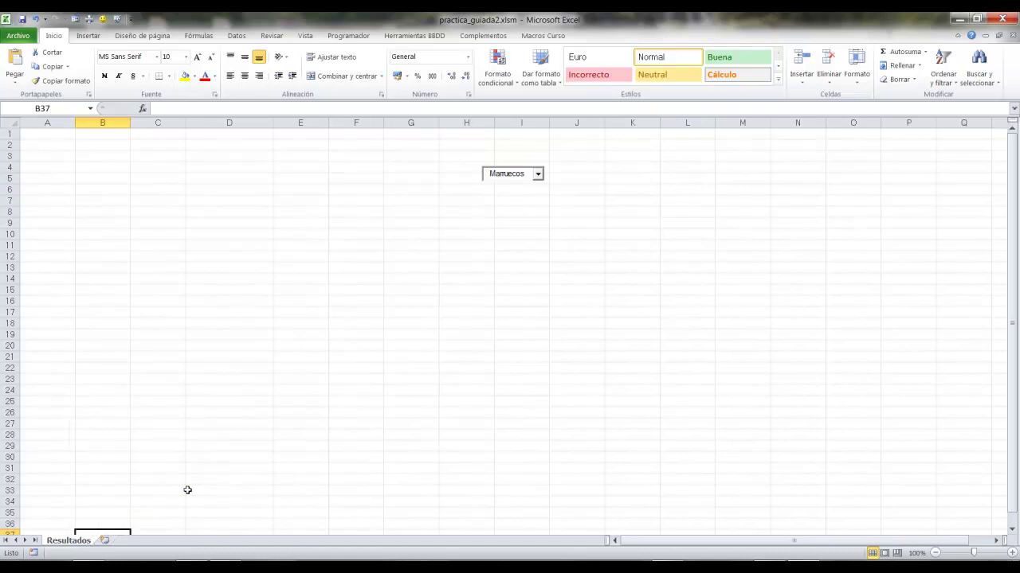
right_click(84, 542)
click(117, 516)
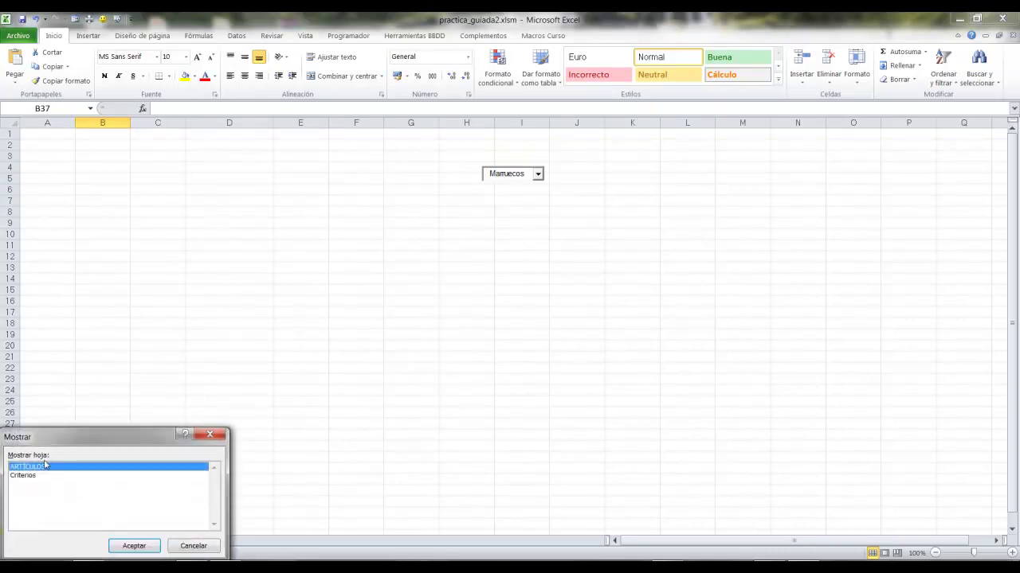
click(119, 547)
right_click(78, 545)
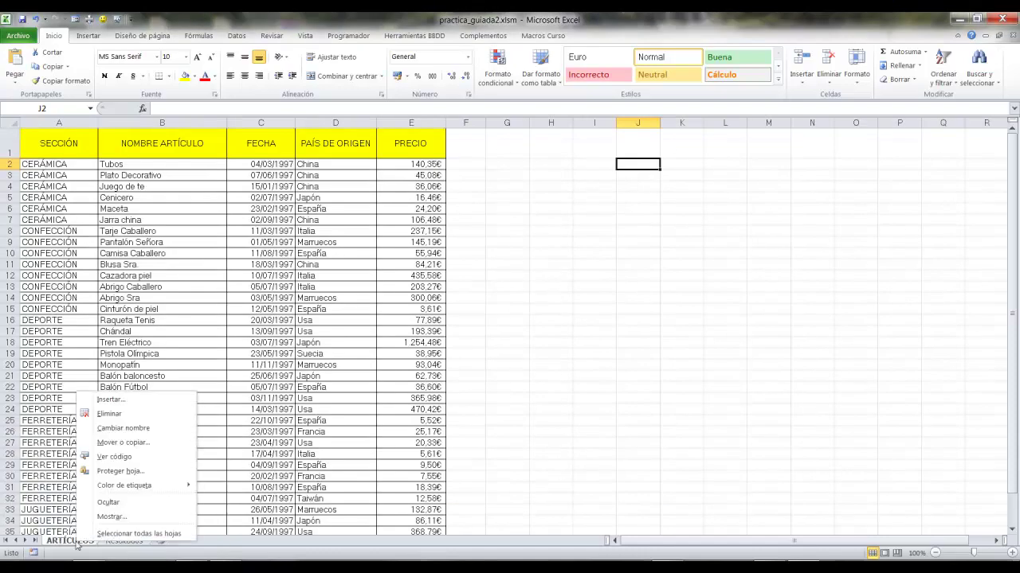
click(104, 519)
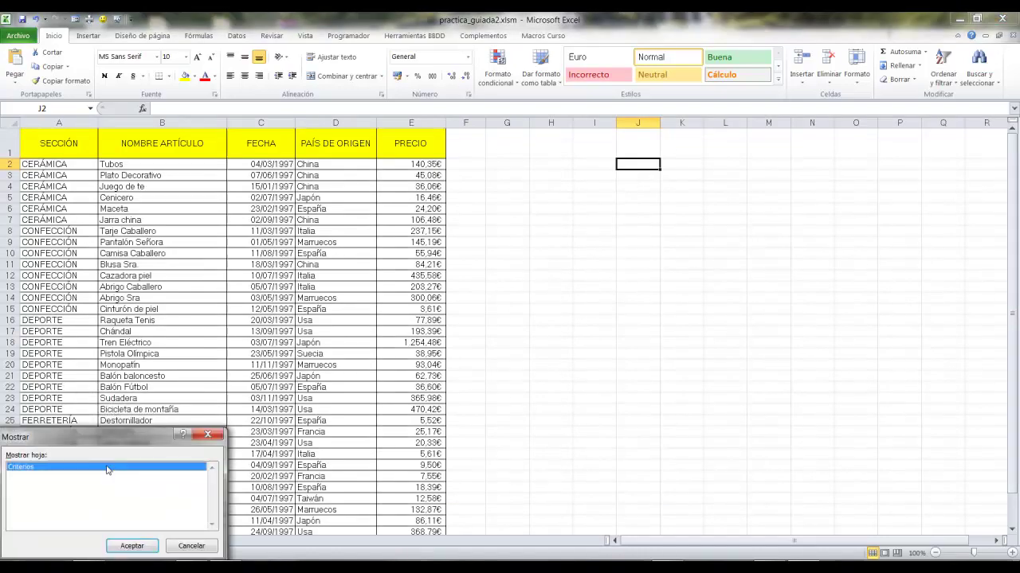
click(129, 546)
Step: Delete Marruecos from the Resultados combo box, check the sheets, and close Excel
click(171, 544)
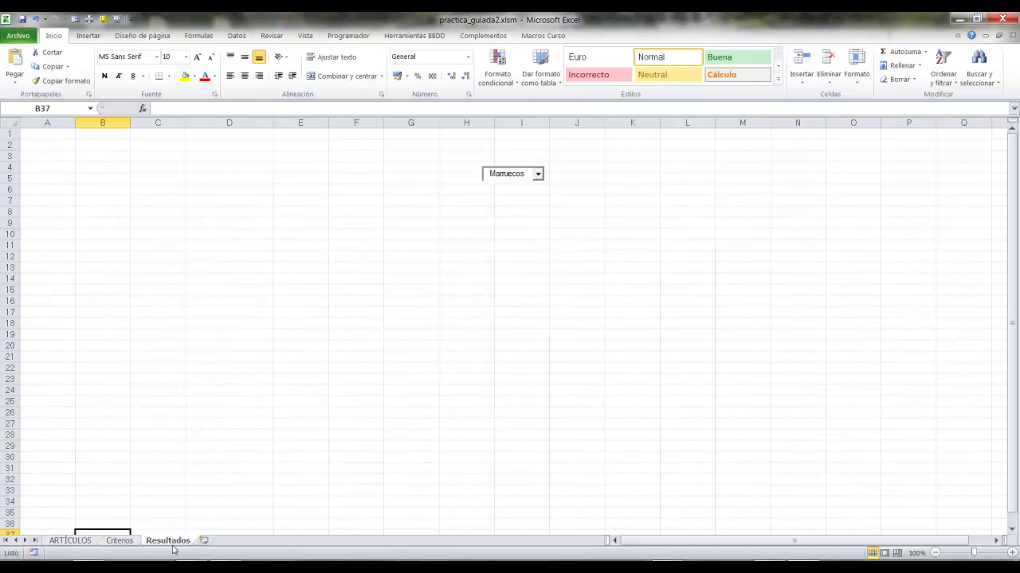
double_click(527, 175)
key(Delete)
click(118, 542)
click(79, 544)
click(112, 541)
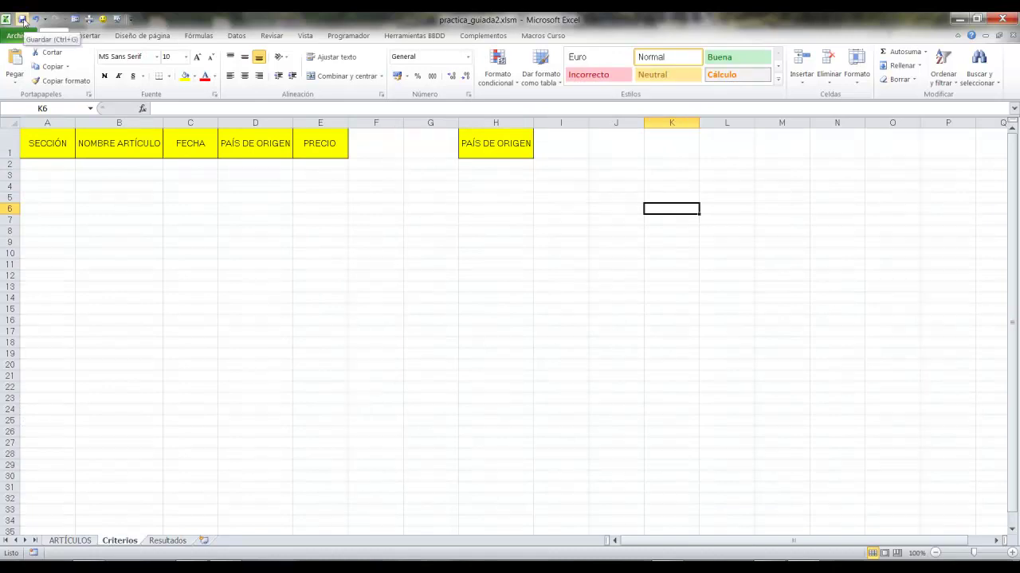
click(1006, 18)
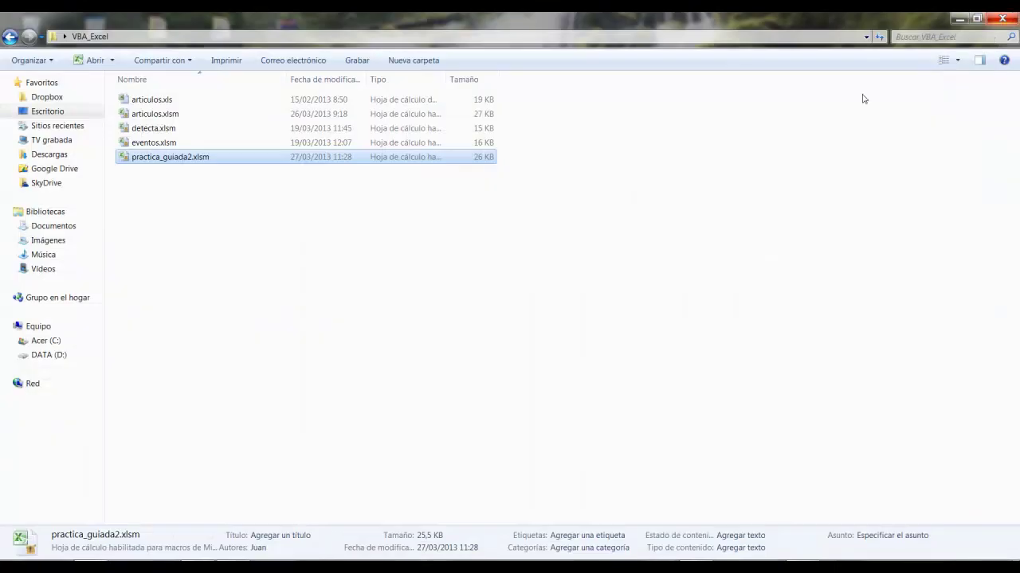
Step: Reopen practica_guiada2.xlsm from the VBA_Excel folder
double_click(185, 158)
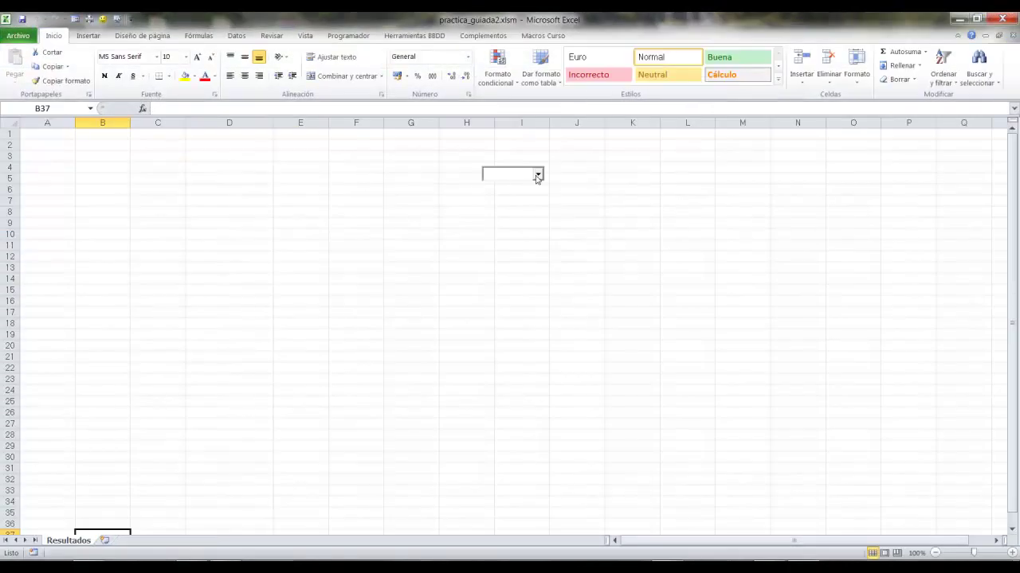
Step: Check that the Resultados combo list was filled with countries on opening
click(537, 175)
scroll(538, 230, down, 1)
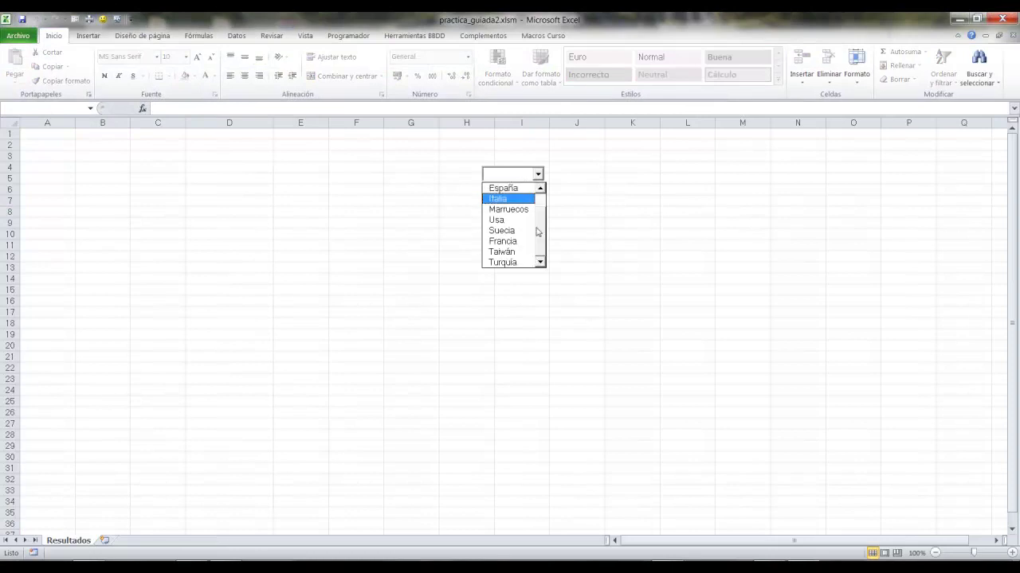
scroll(537, 231, up, 1)
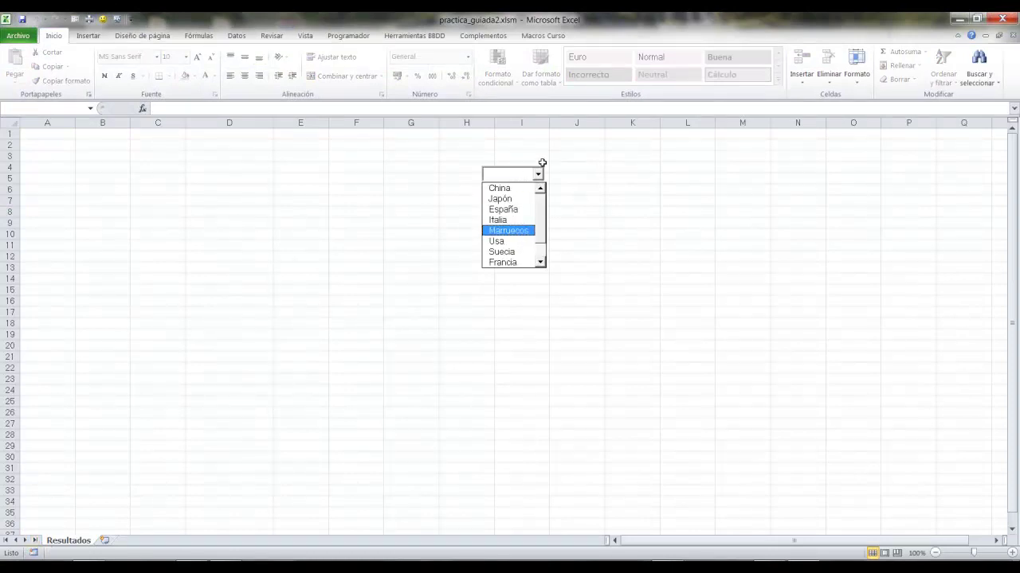
click(572, 243)
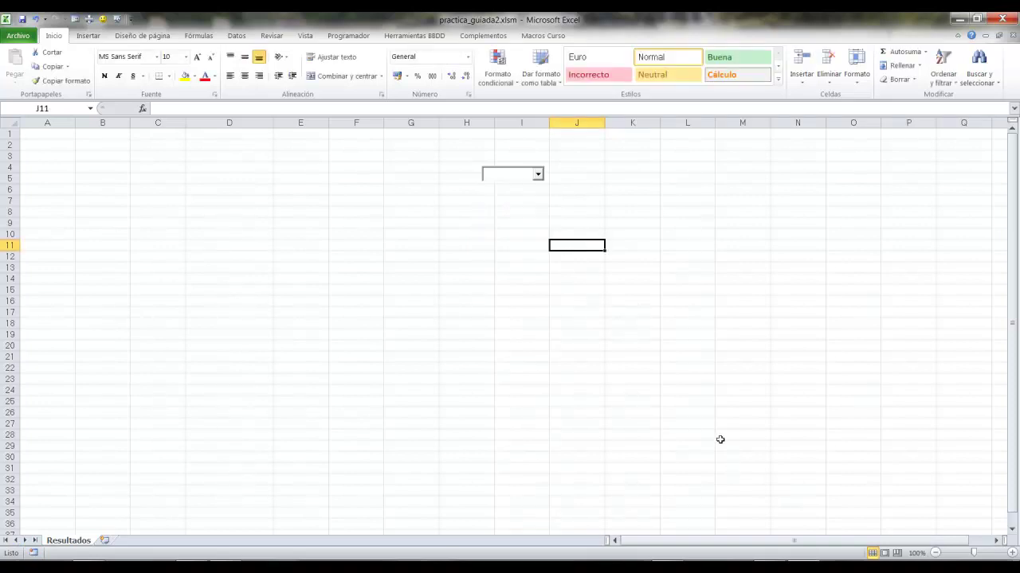
Step: Review the Combo, Filtrado and ThisWorkbook code in the VBA editor
key(alt+F11)
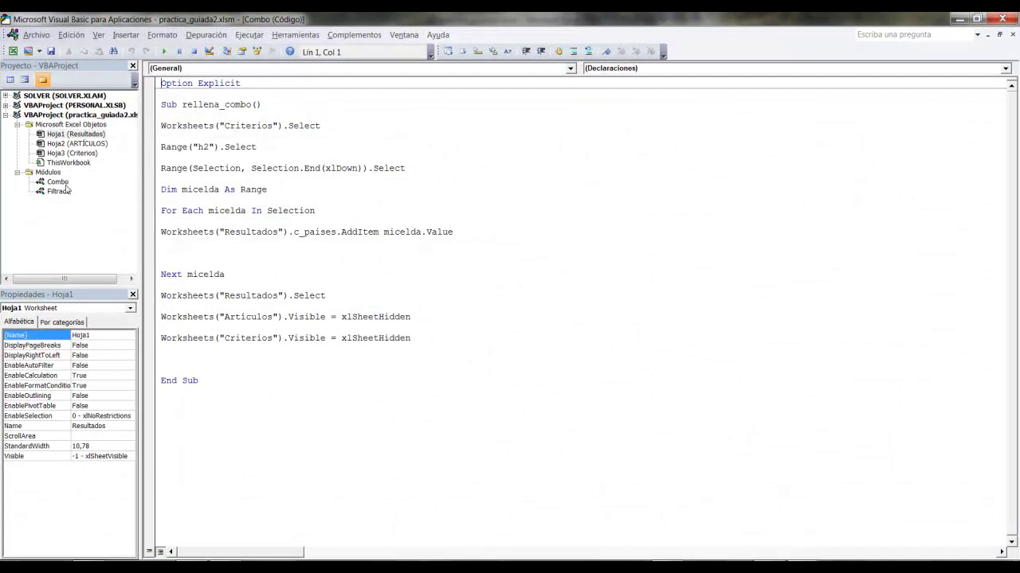
click(64, 183)
double_click(58, 192)
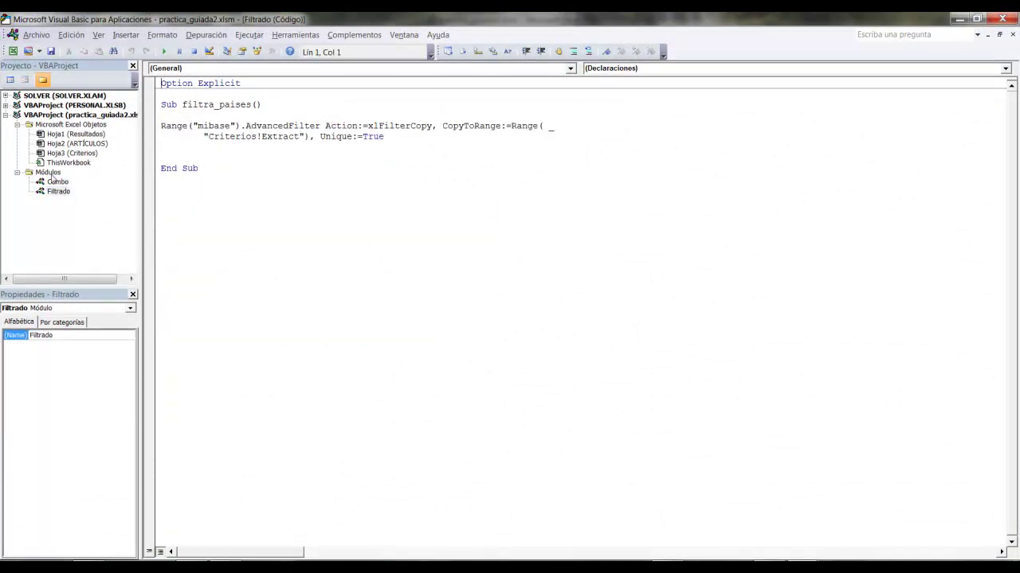
double_click(67, 162)
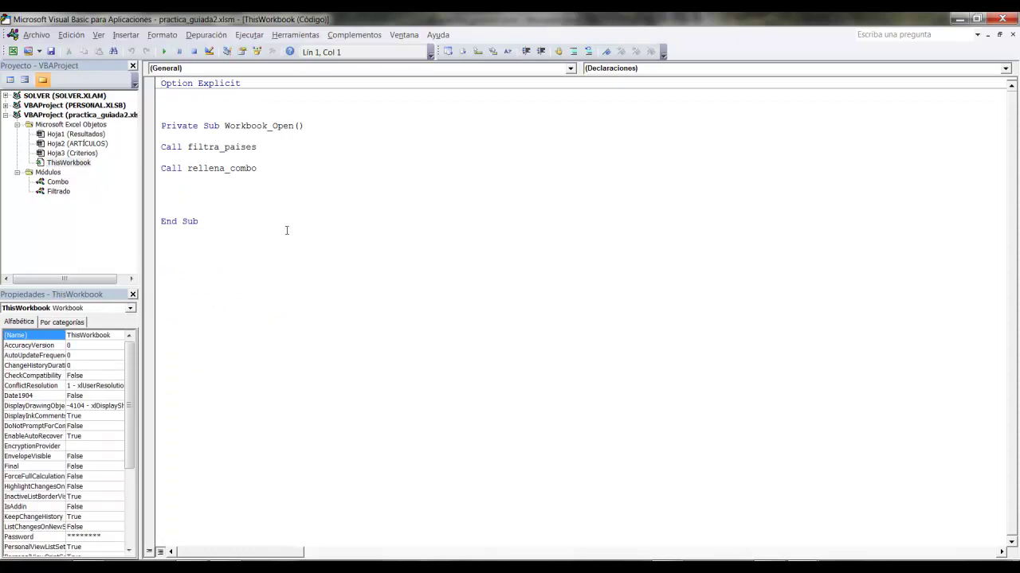
Step: Back in Excel, choose Marruecos in the Resultados country combo box
mouse_move(809, 567)
click(762, 512)
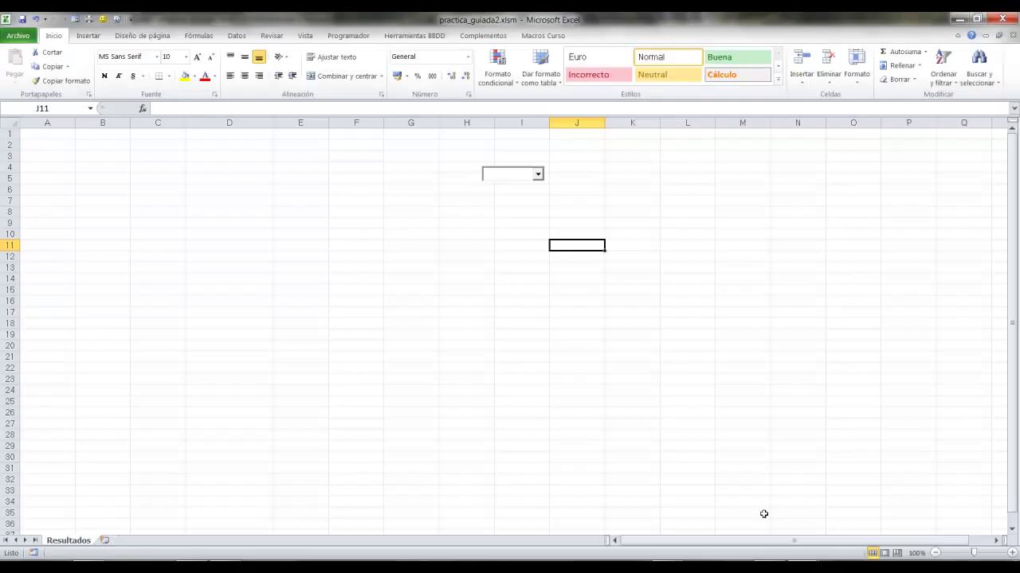
click(538, 177)
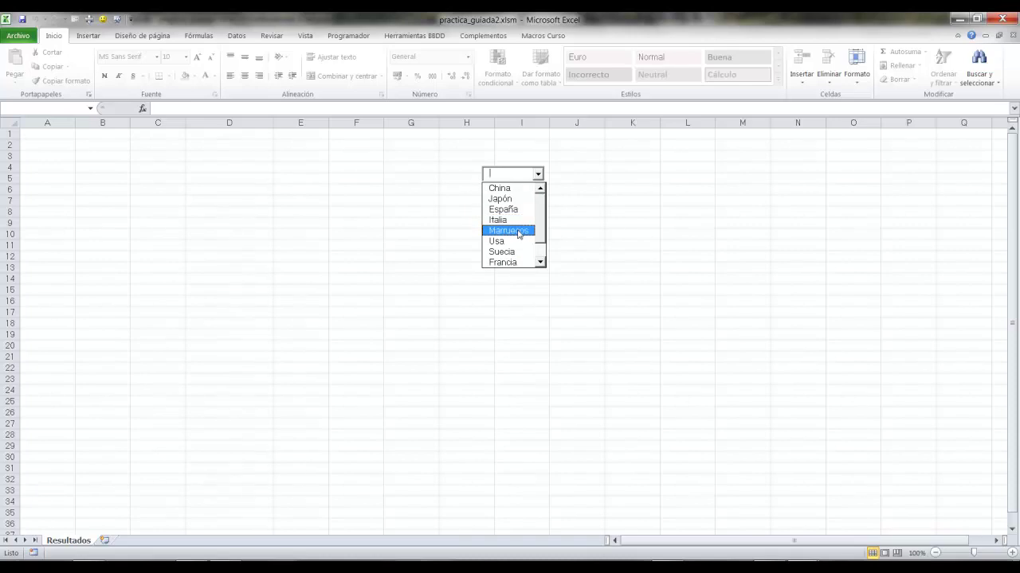
click(518, 234)
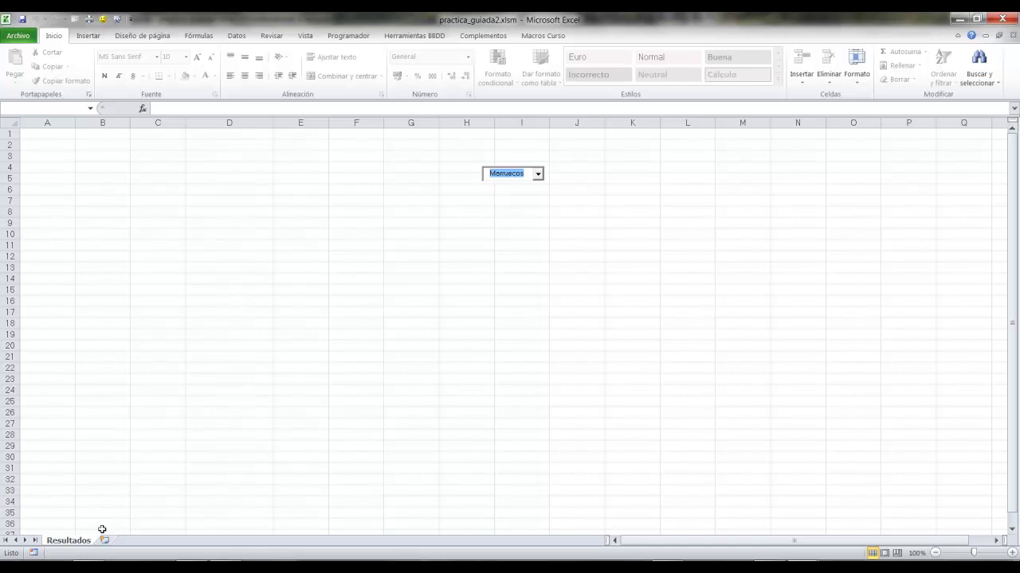
Step: Unhide the Criterios sheet and return to Resultados
right_click(70, 544)
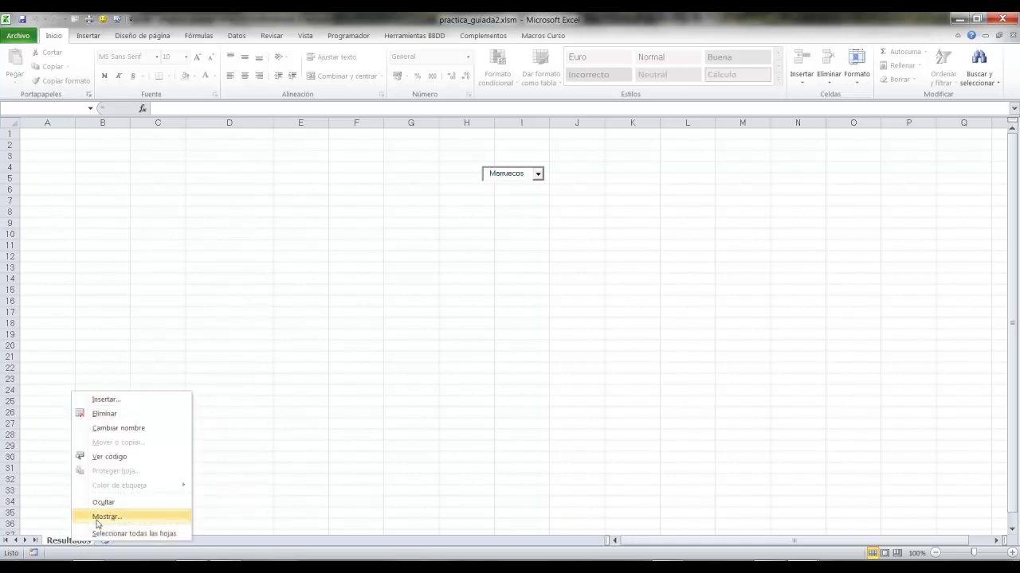
click(97, 517)
click(36, 476)
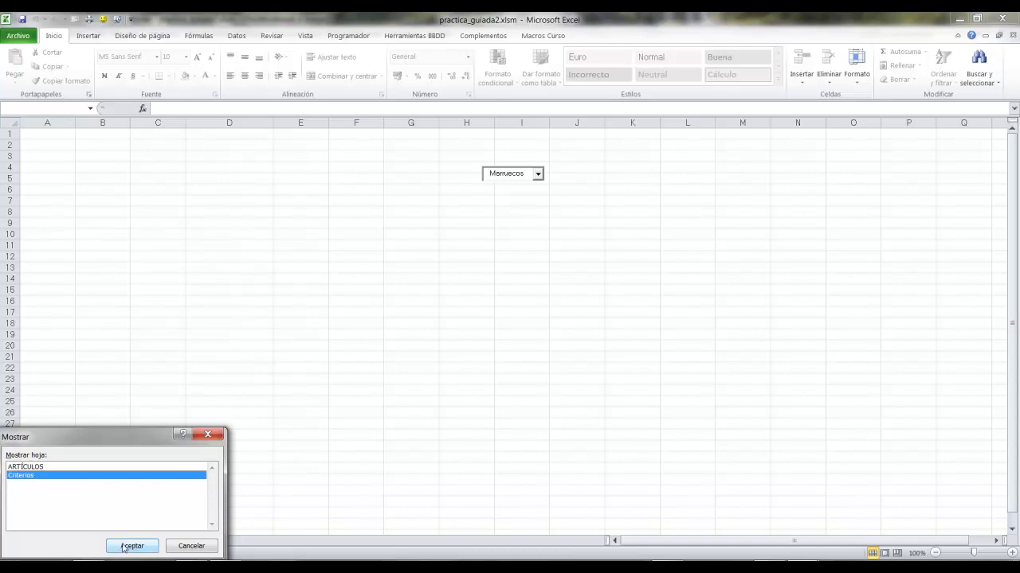
click(131, 547)
click(120, 542)
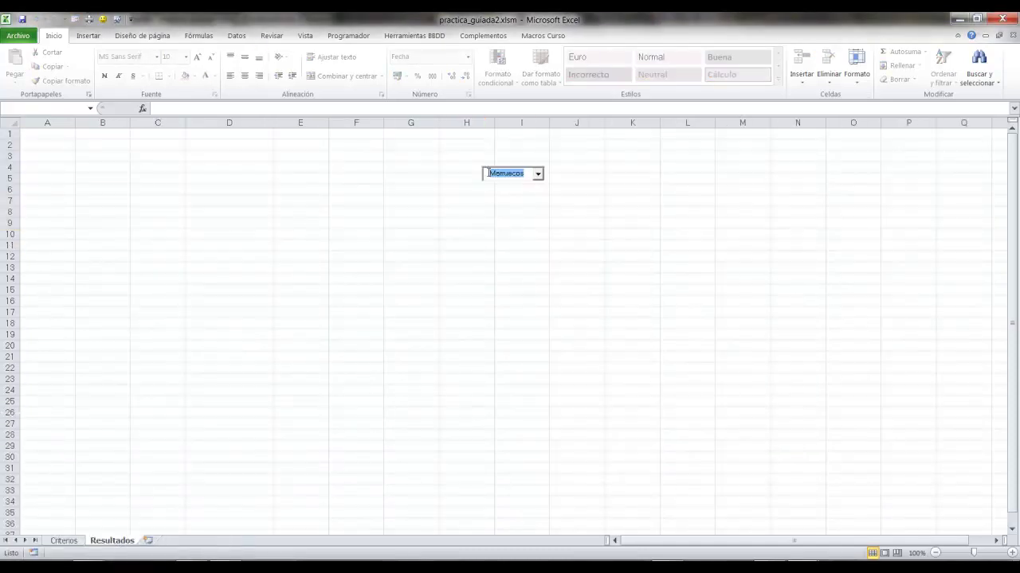
Step: Check whether Criterios D2 received the country, keeping Marruecos in the combo
click(539, 174)
click(567, 178)
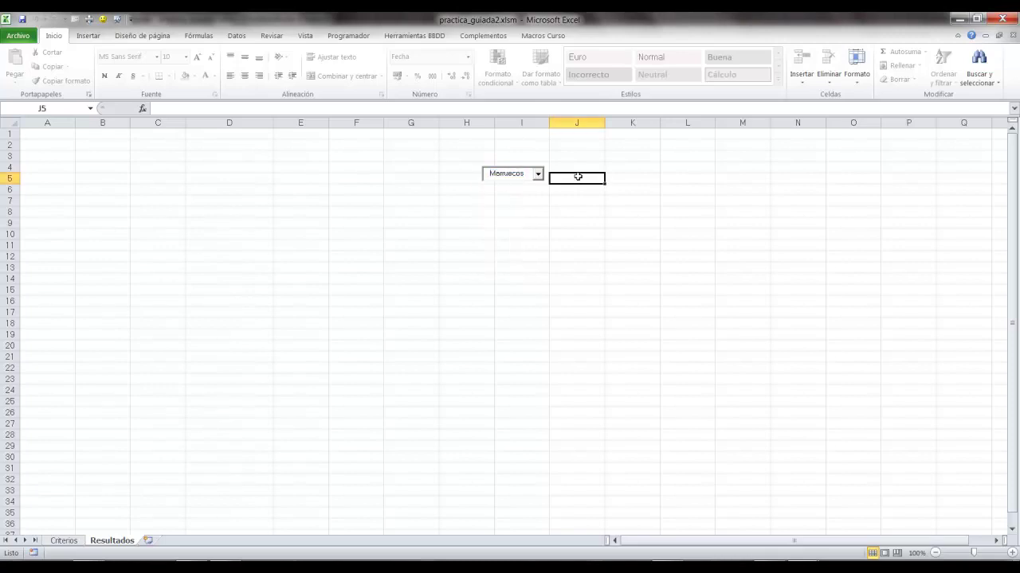
click(66, 541)
click(248, 163)
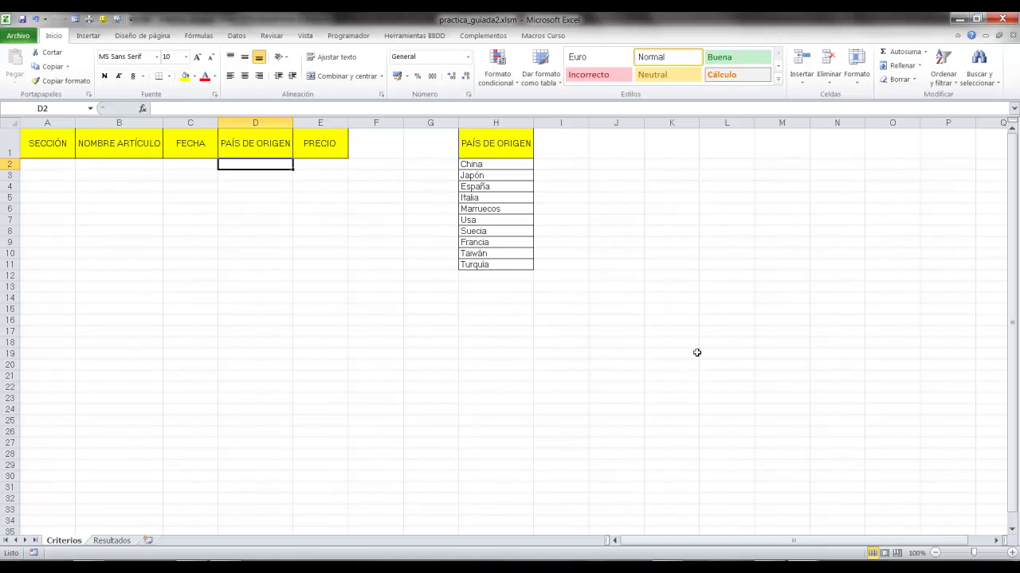
click(112, 540)
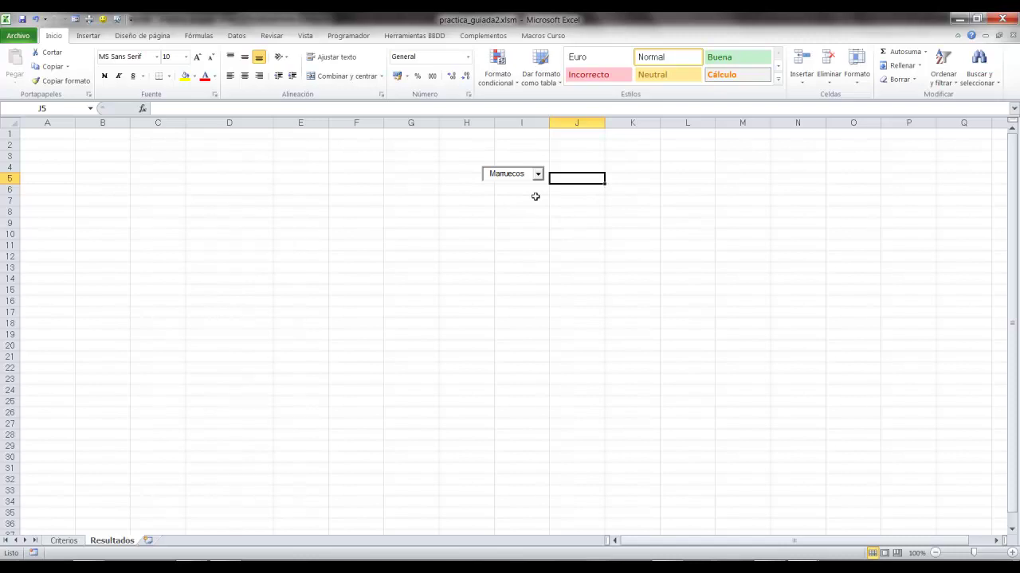
click(539, 173)
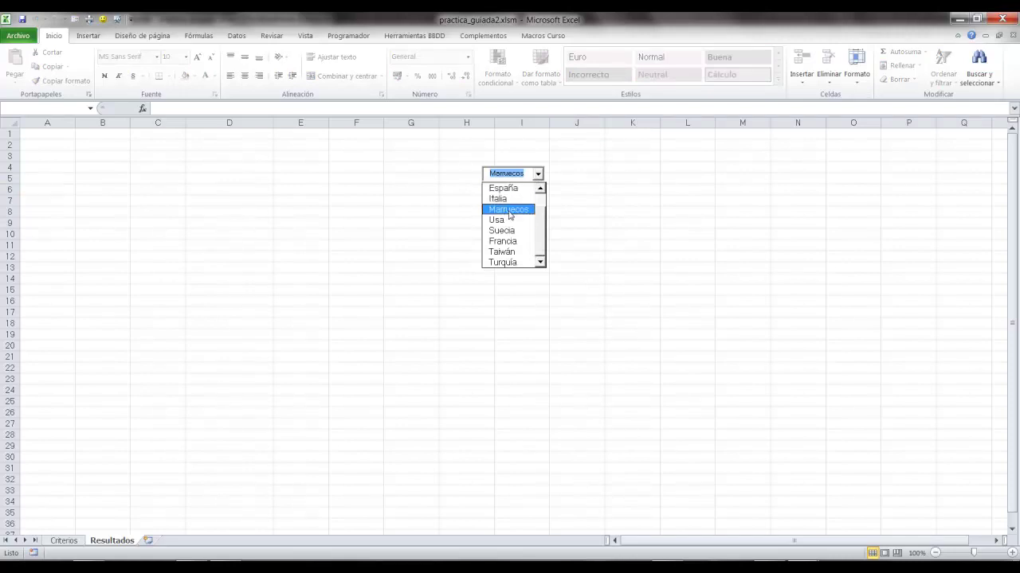
click(509, 209)
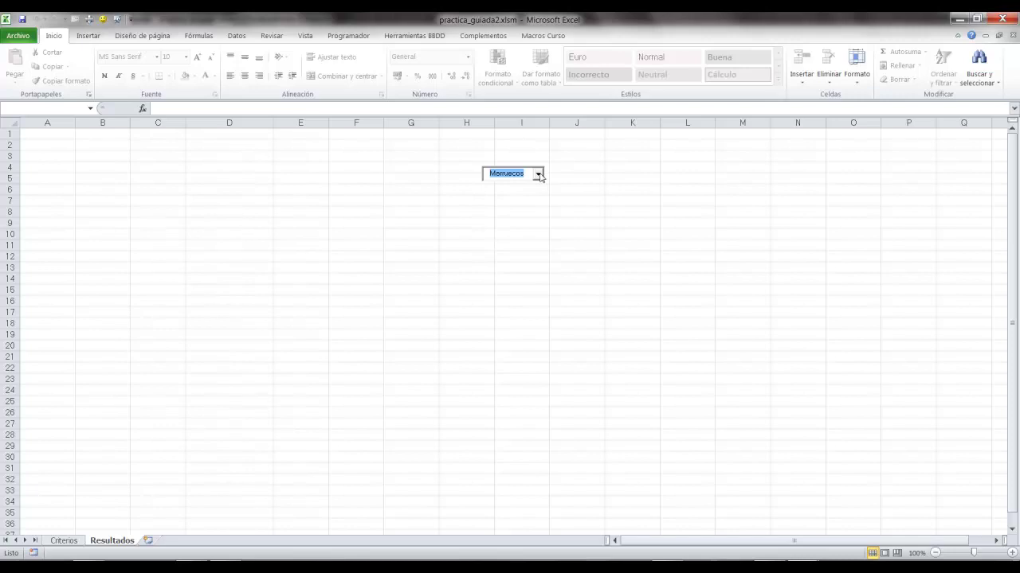
Step: Choose España in the combo and check whether Criterios D2 updated
click(538, 174)
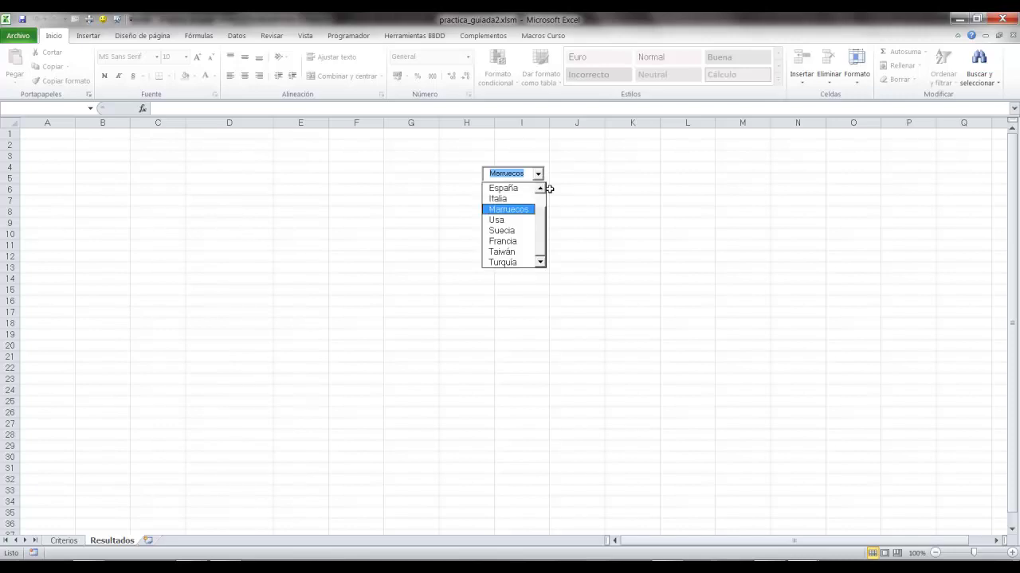
click(508, 190)
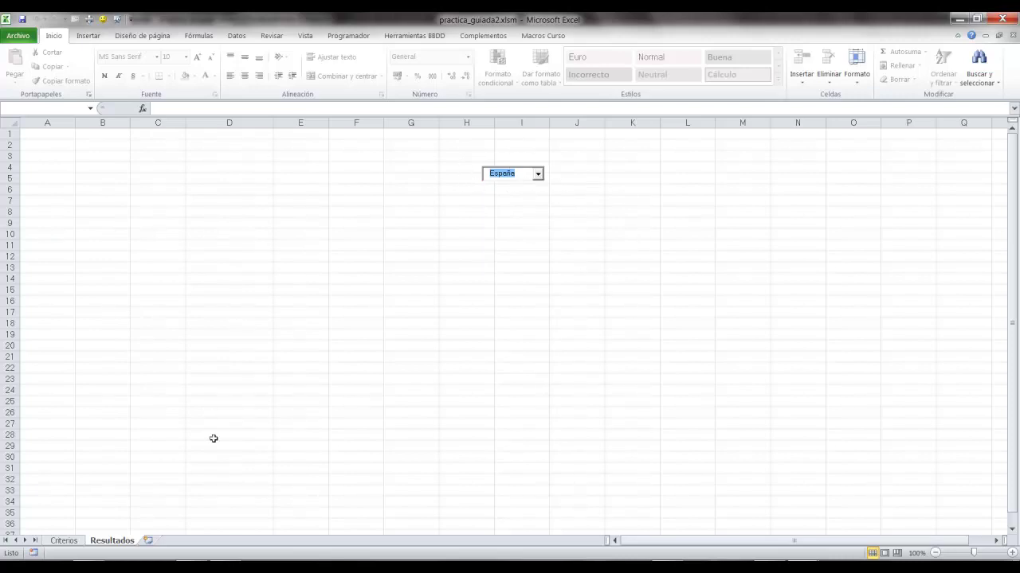
click(71, 542)
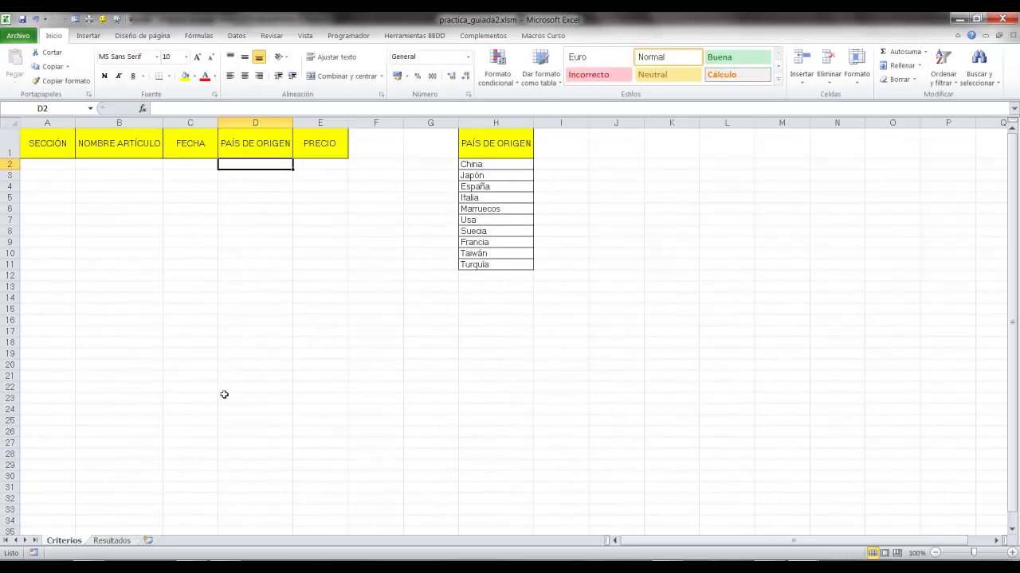
click(112, 542)
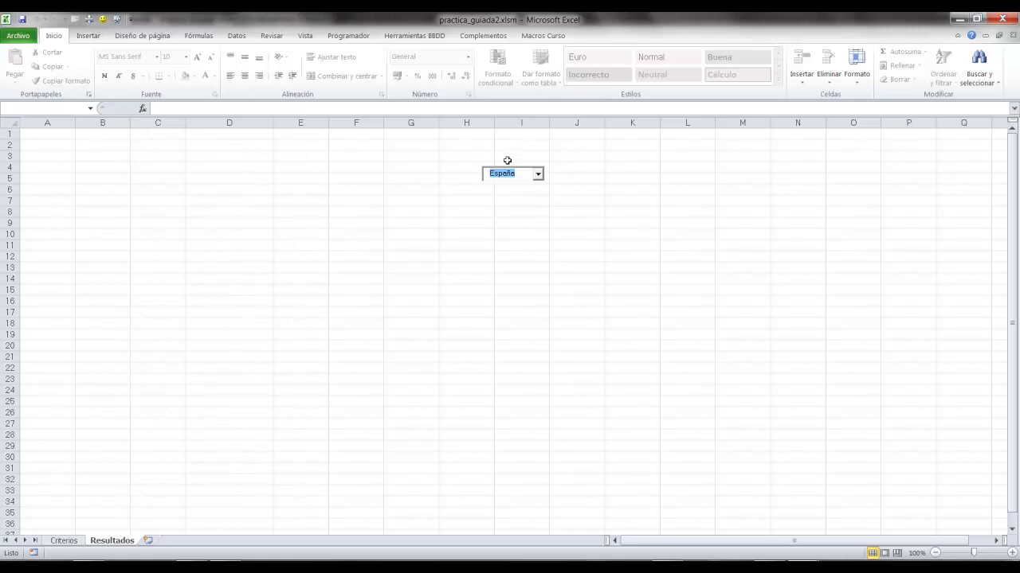
Step: Turn on Modo Diseño and open the country combo's code in the VBA editor
click(351, 37)
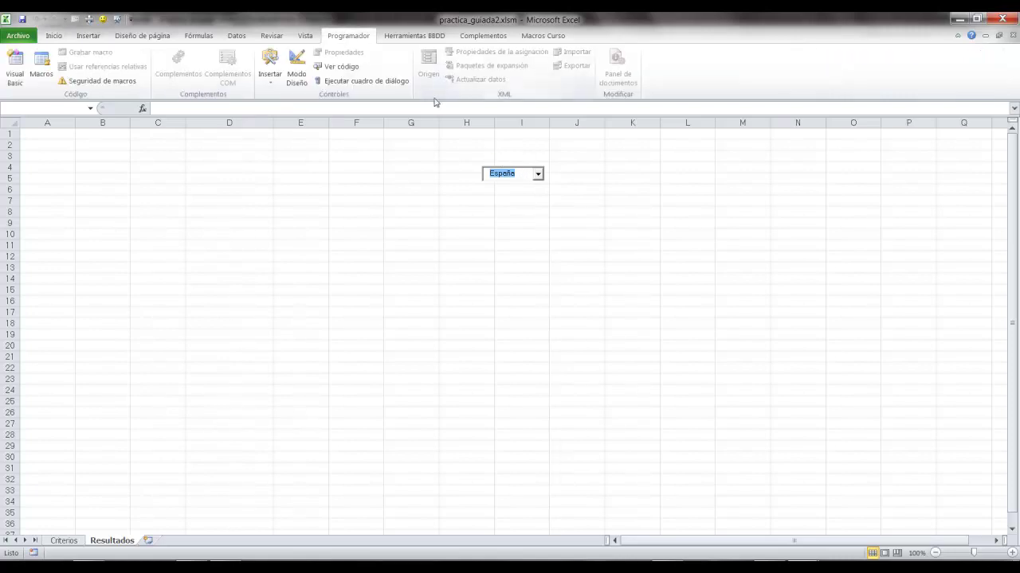
click(296, 70)
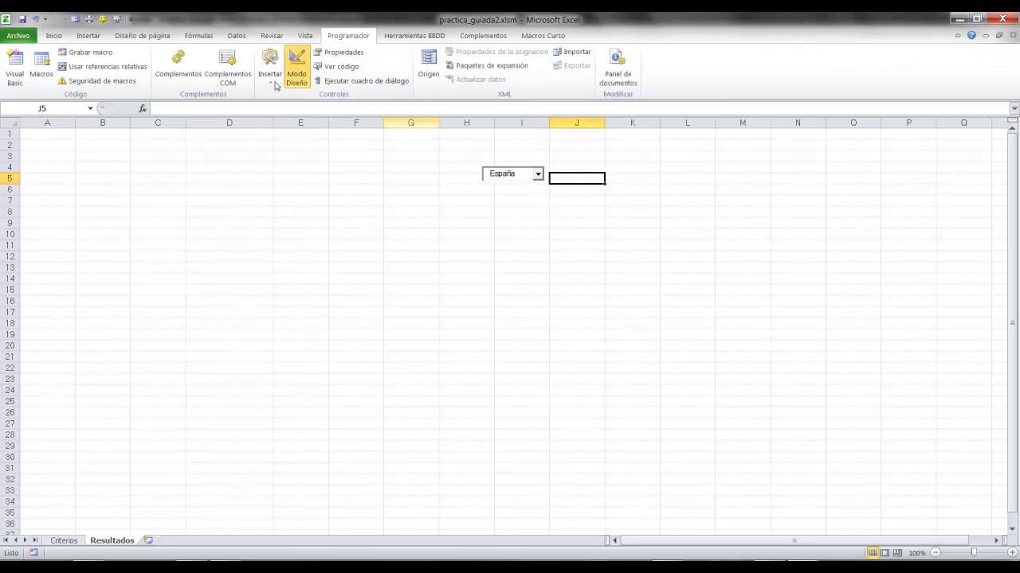
double_click(511, 177)
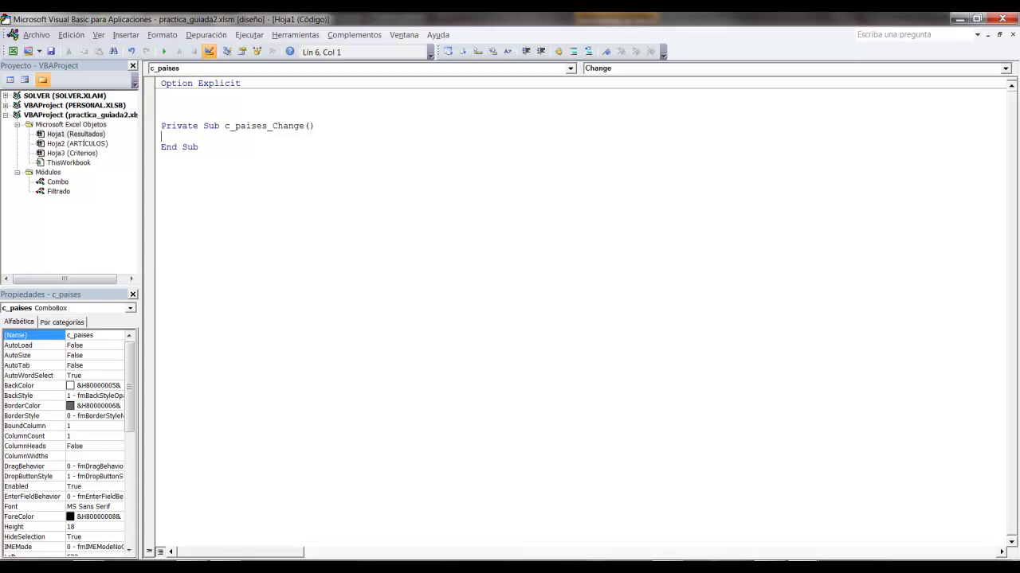
click(765, 514)
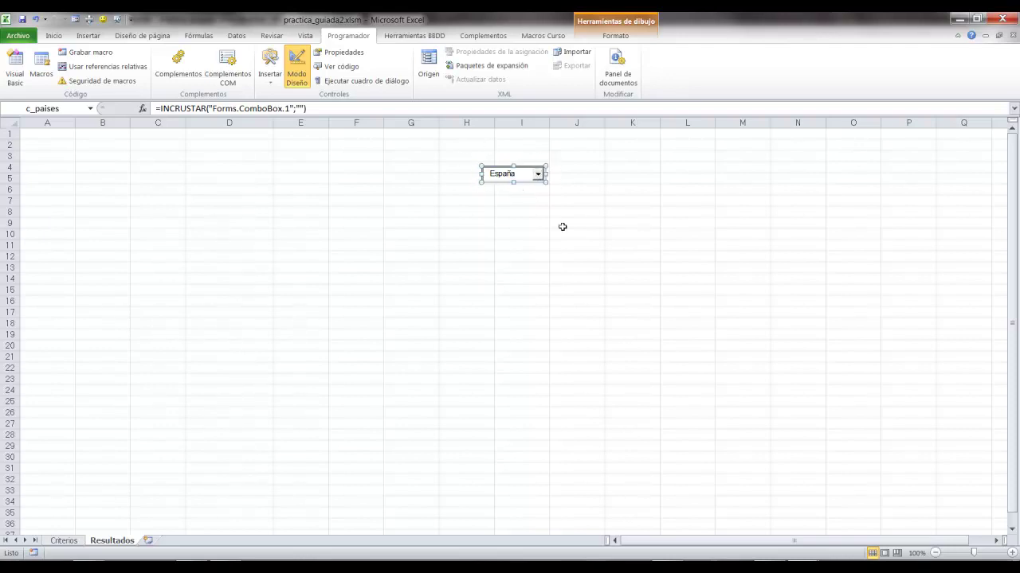
click(803, 567)
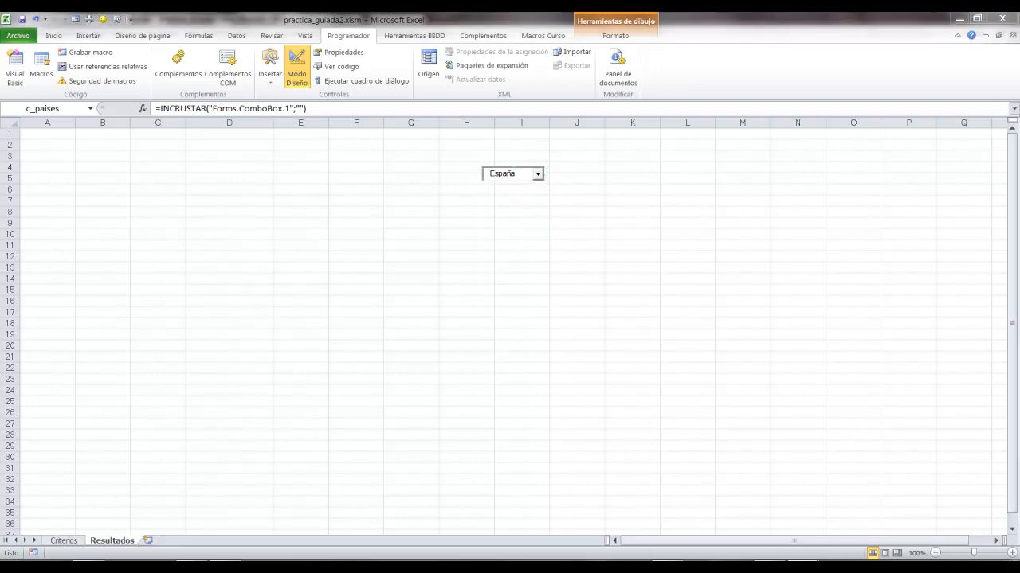
click(840, 533)
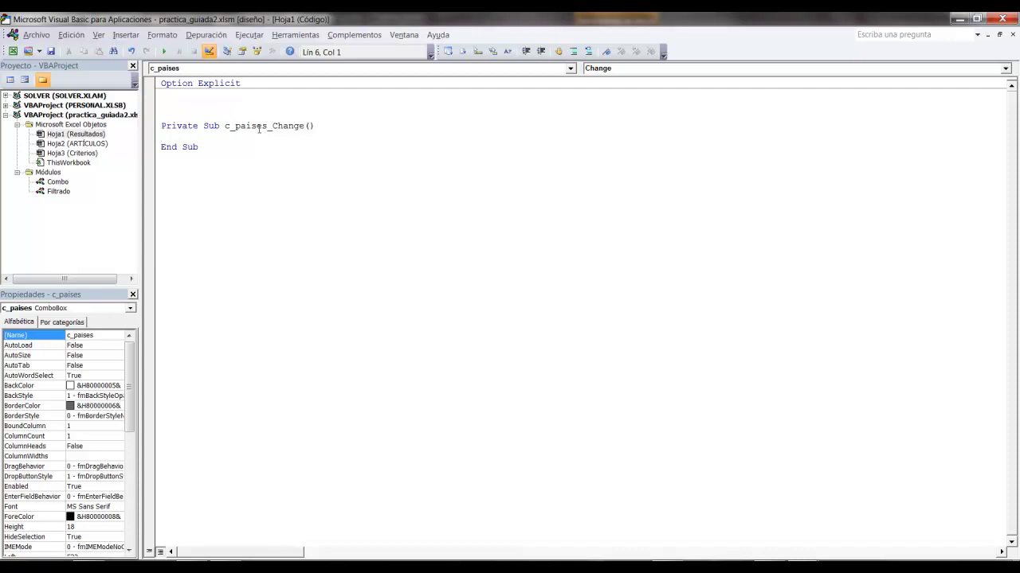
Step: Inspect the empty c_paises_Change procedure in the Hoja1 (Resultados) module
double_click(297, 125)
drag(305, 125, 273, 126)
click(327, 134)
drag(580, 54, 1018, 94)
drag(687, 95, 590, 302)
key(Escape)
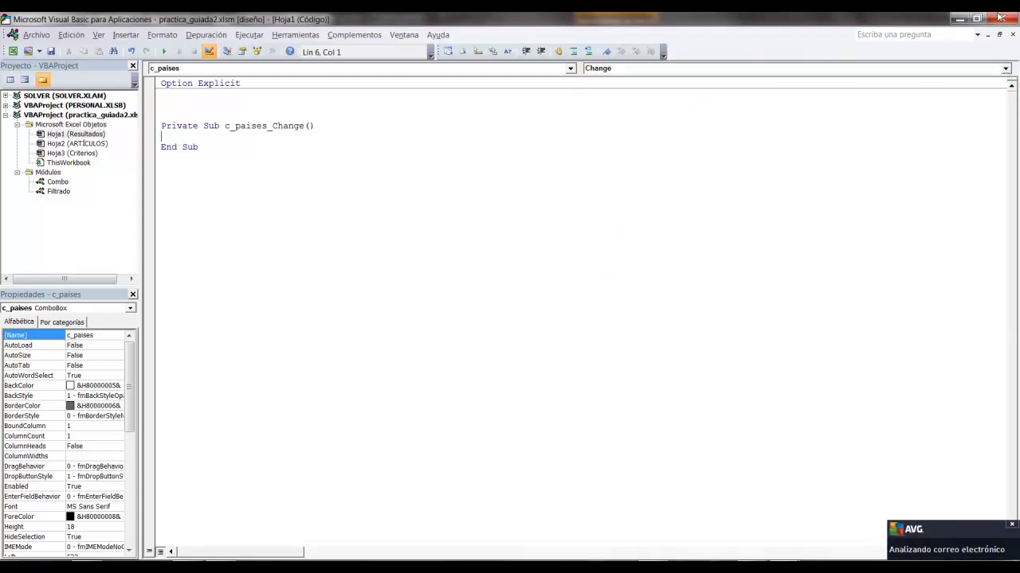
Step: Add c_paises_BeforeDropOrPaste and c_paises_Click stubs, then select the BeforeDropOrPaste and Change stubs
click(1006, 68)
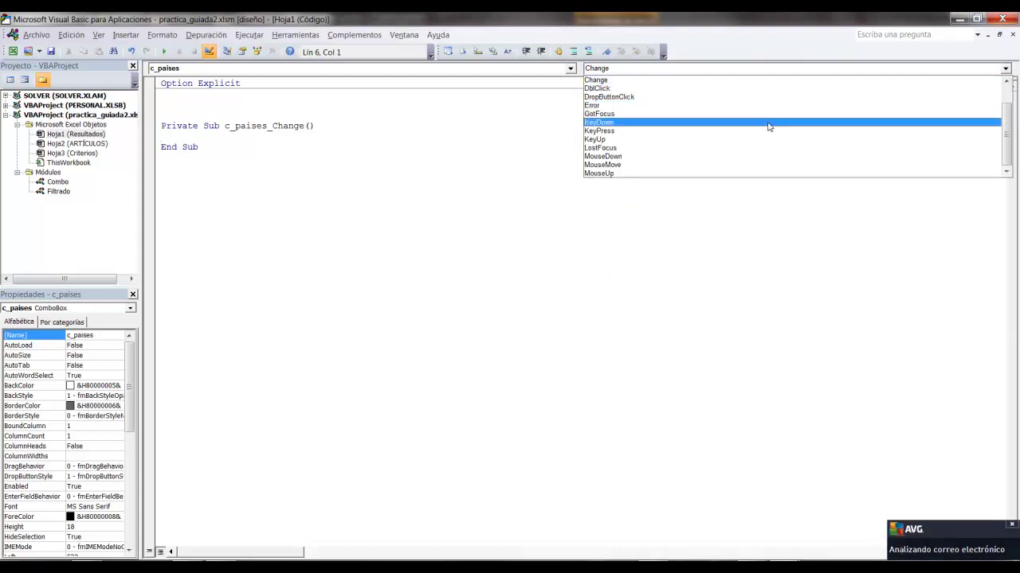
scroll(770, 126, up, 2)
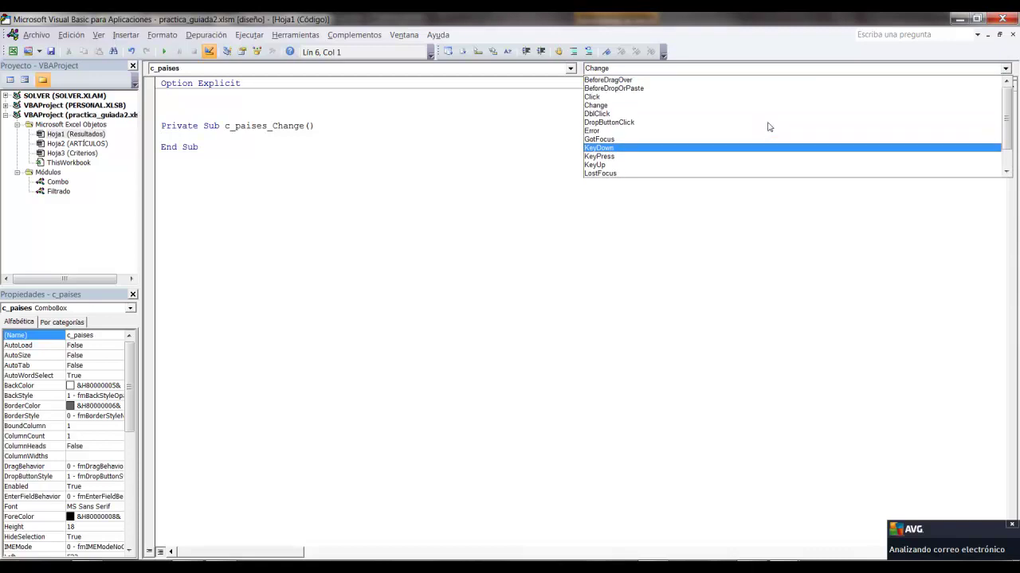
click(699, 97)
click(1006, 68)
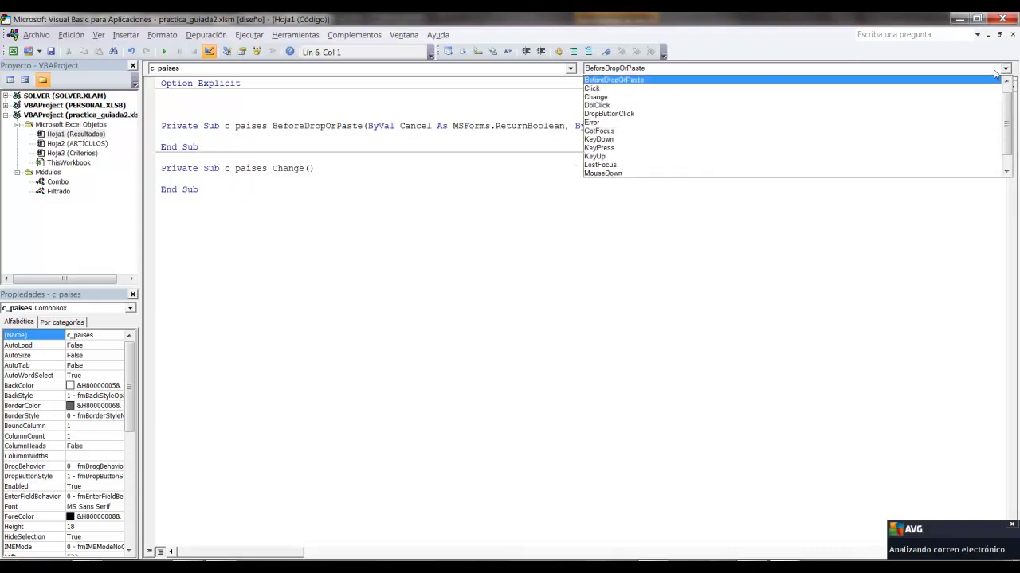
click(626, 89)
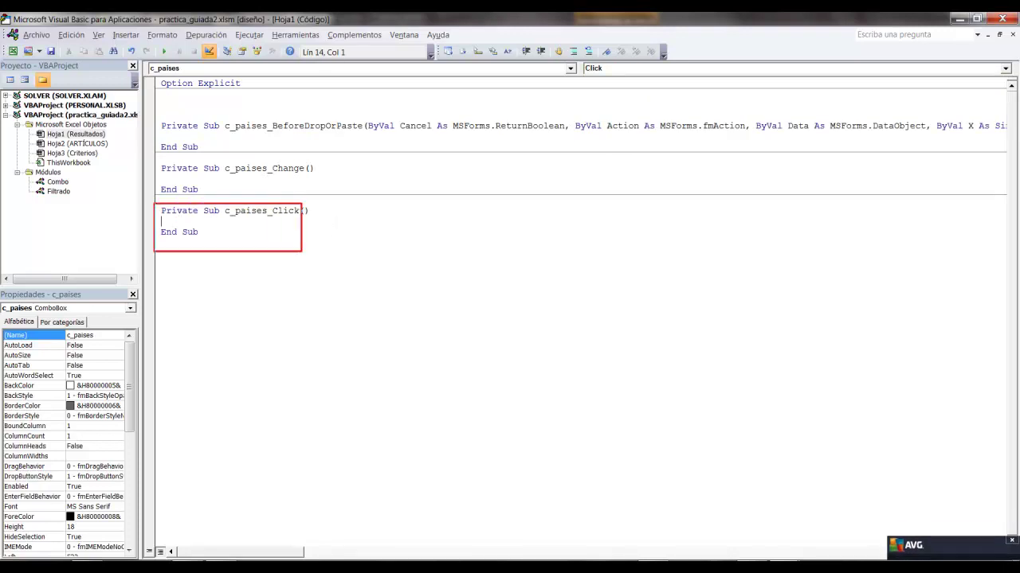
drag(311, 181, 519, 180)
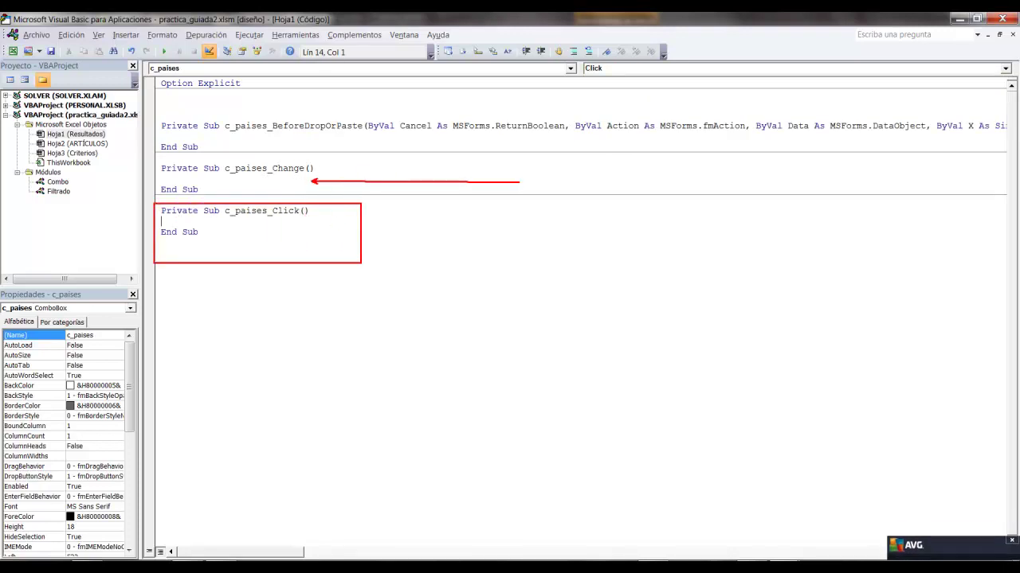
drag(225, 134, 352, 134)
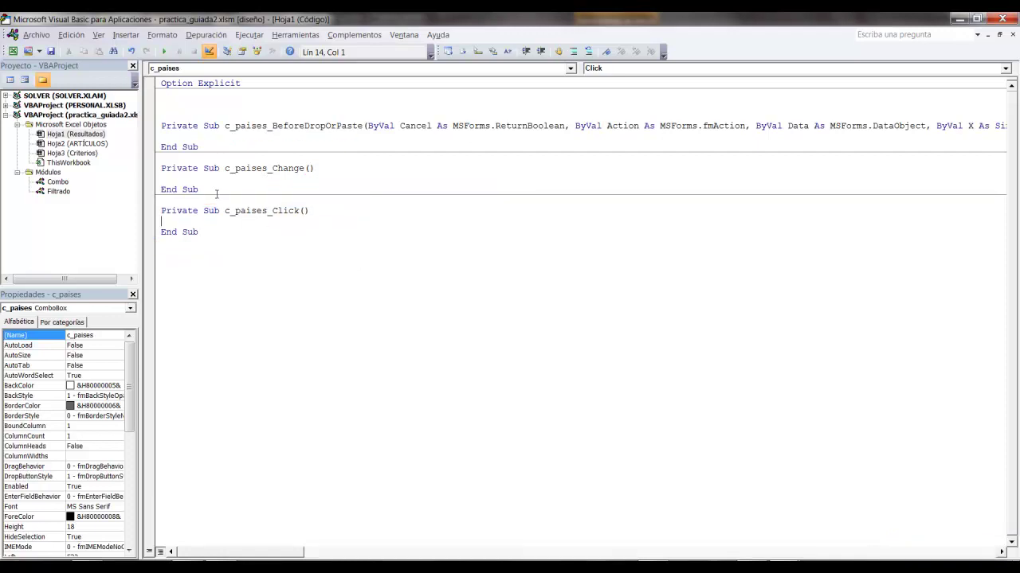
mouse_move(217, 191)
mouse_down()
mouse_move(144, 137)
mouse_move(146, 127)
mouse_up()
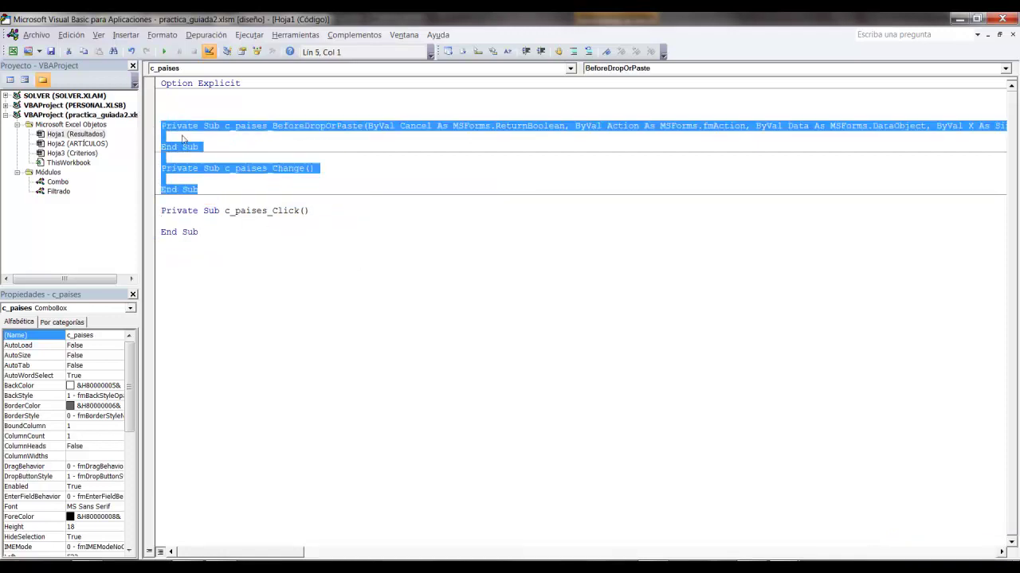
Step: Delete the BeforeDropOrPaste and Change stubs and tidy the blank lines around c_paises_Click
key(Delete)
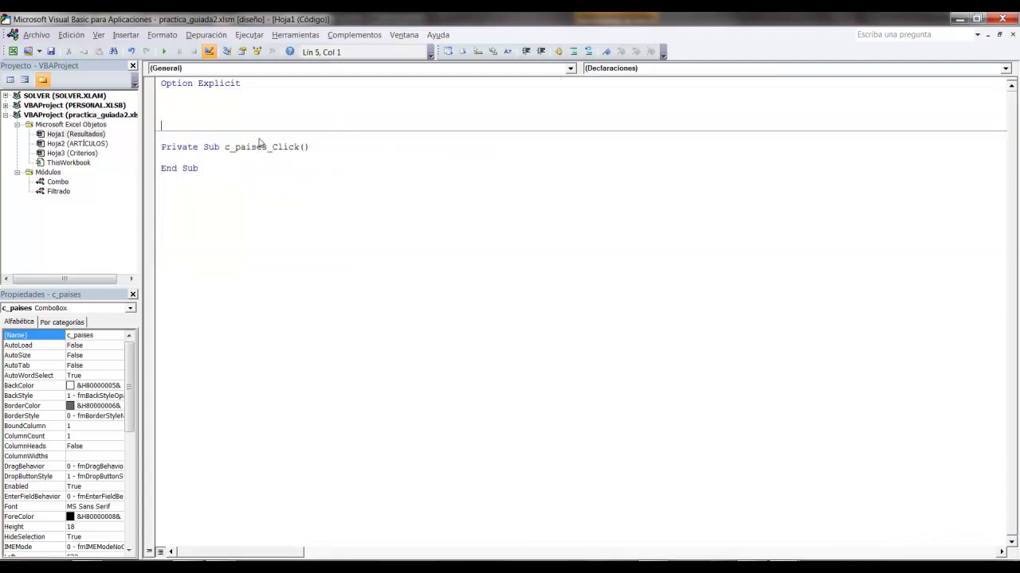
key(BackSpace)
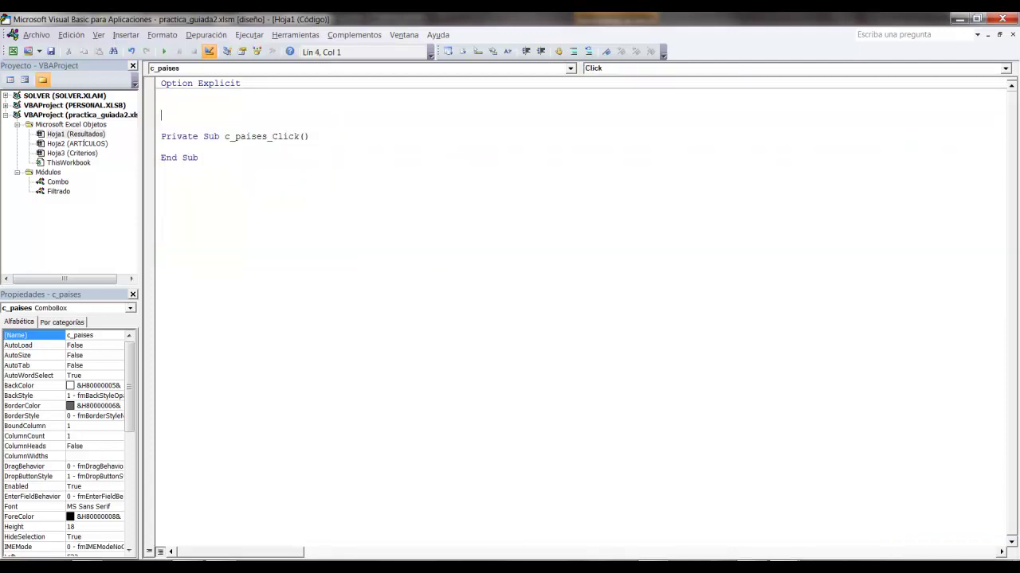
key(Delete)
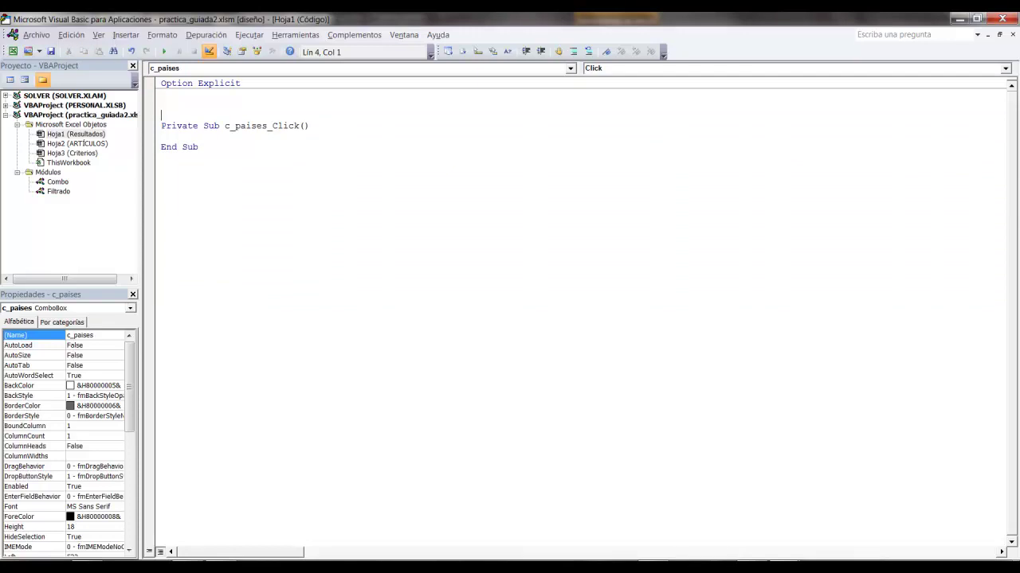
click(234, 136)
key(Return)
key(Return)
key(Return)
double_click(289, 129)
click(283, 143)
Step: Write Worksheets("Criterios").Visible = xlSheetVisible and begin a second Worksheets("Criterios") line
text(workshee)
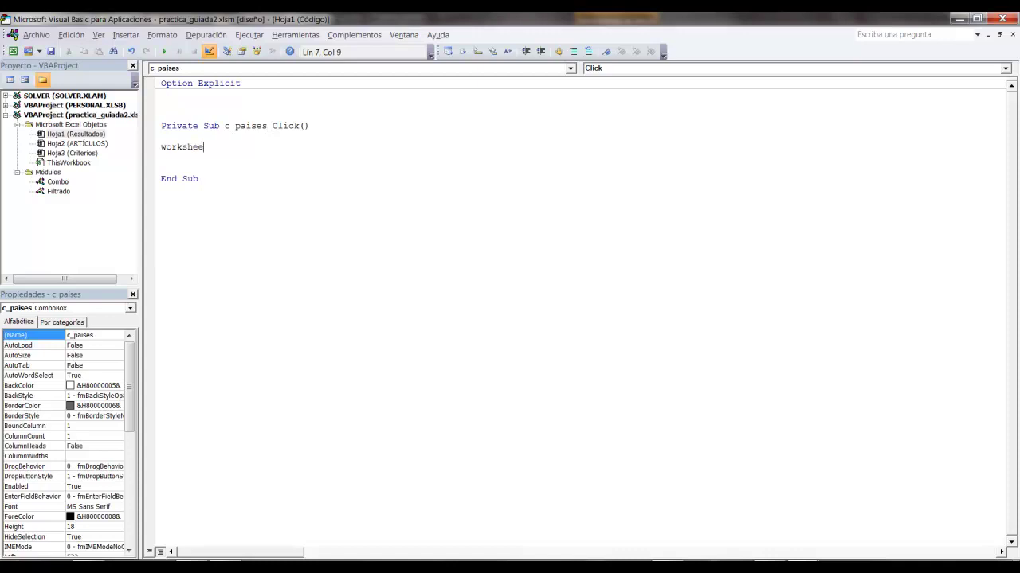
text(ts("Criterios")
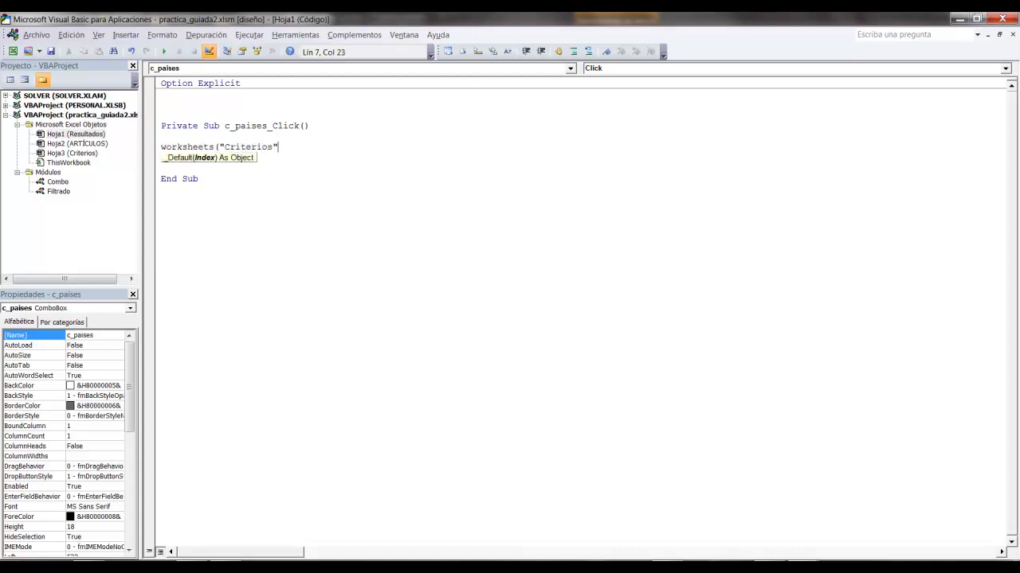
text().visible=xlsheetvisible)
key(Return)
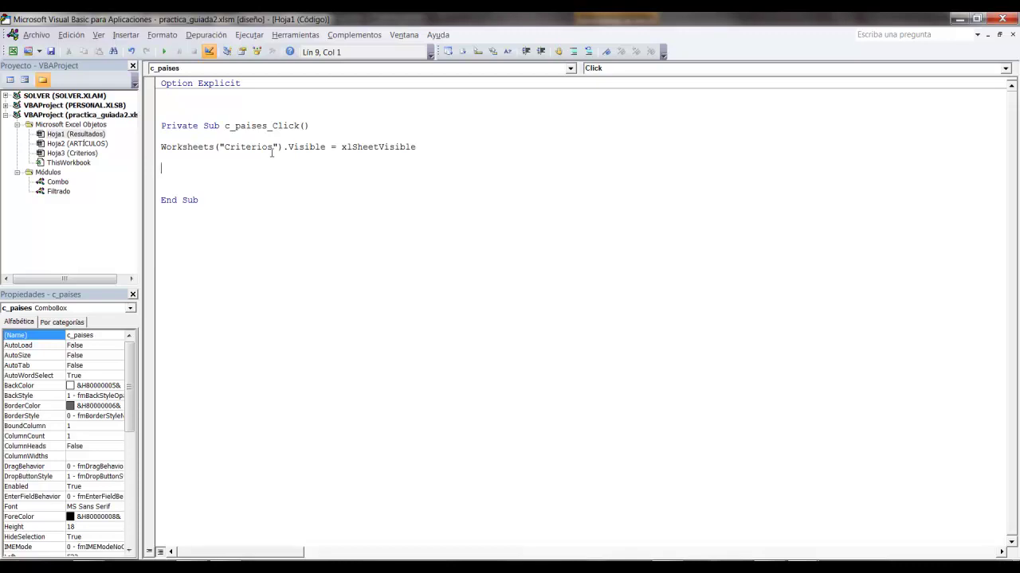
drag(283, 146, 159, 148)
key(ctrl+c)
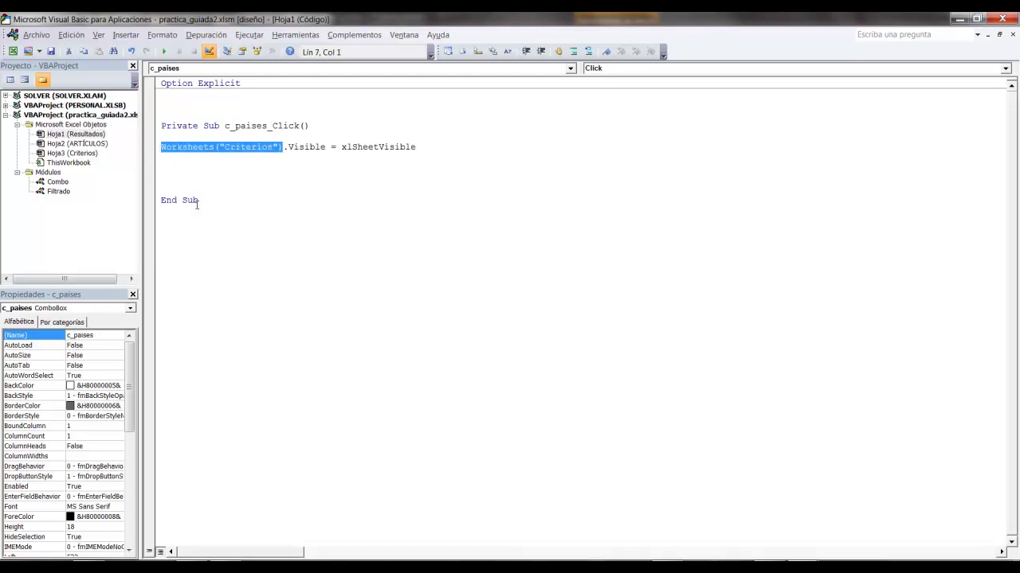
click(190, 169)
key(ctrl+v)
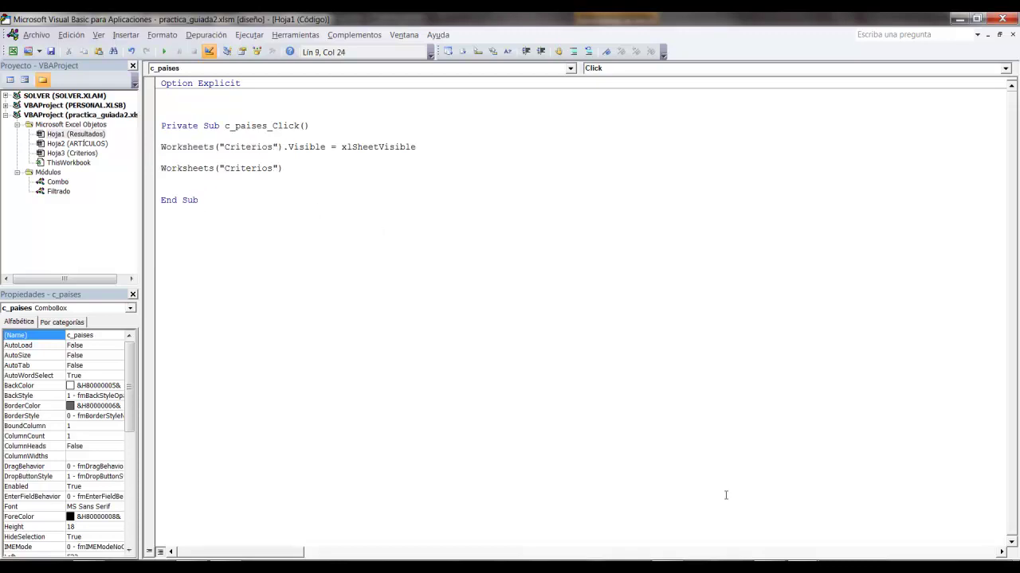
Step: Check the Criterios sheet in the workbook, then return to the VBA code editor
mouse_move(805, 567)
click(730, 487)
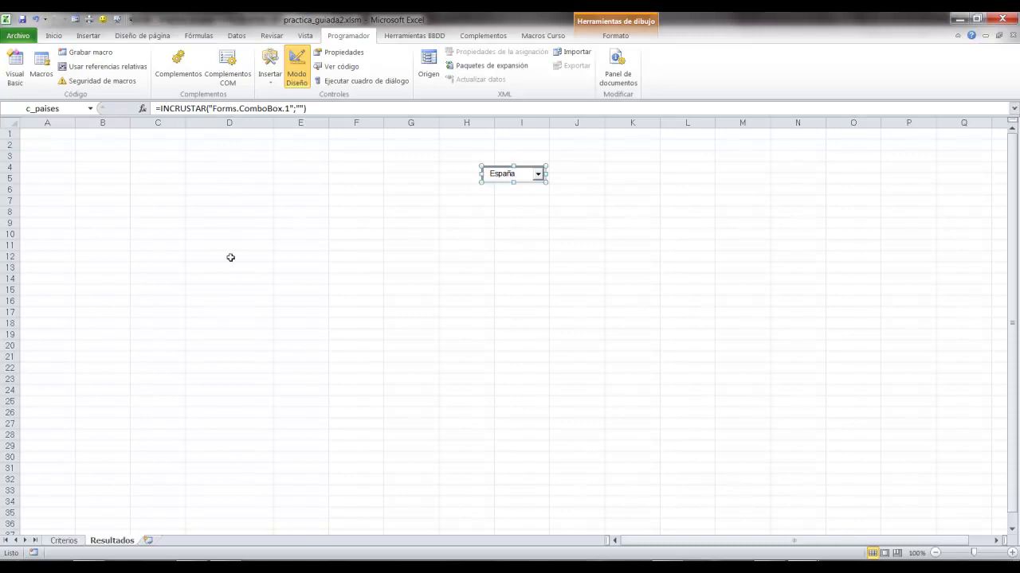
click(63, 541)
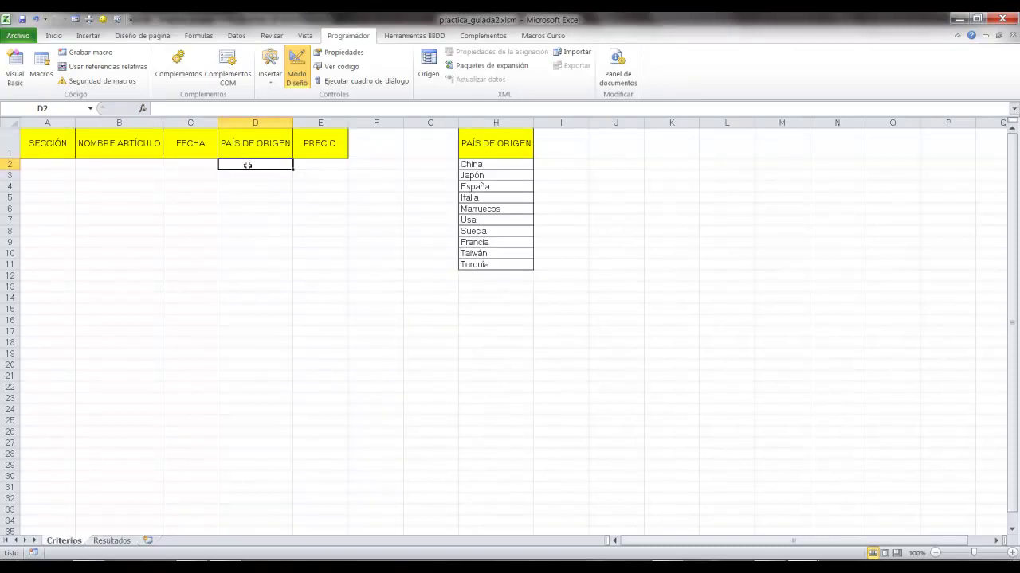
mouse_move(805, 567)
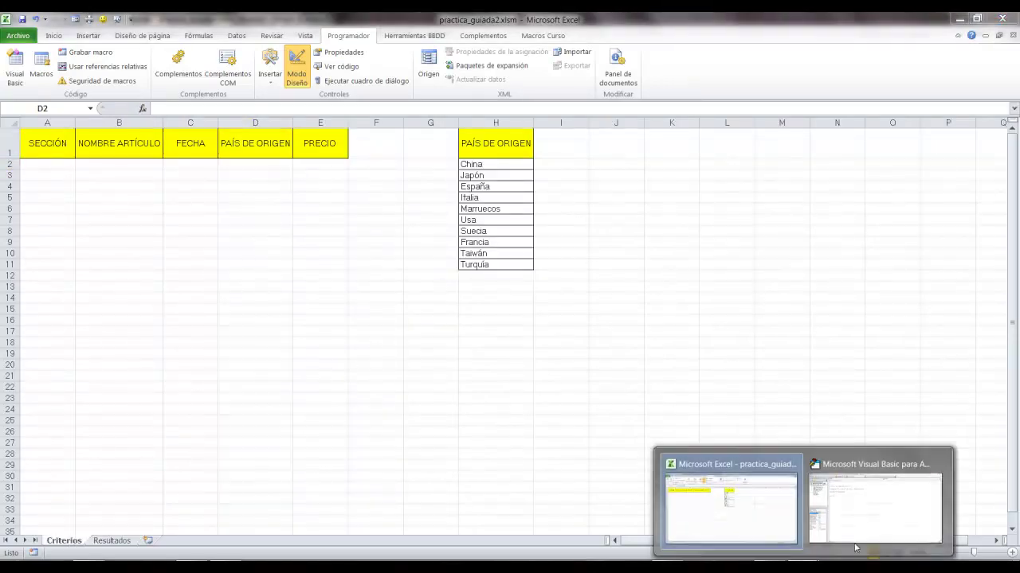
click(882, 490)
Step: Finish the click line as Worksheets("Criterios").Range("d2").Value = c_paises.Value
text(range("d2)
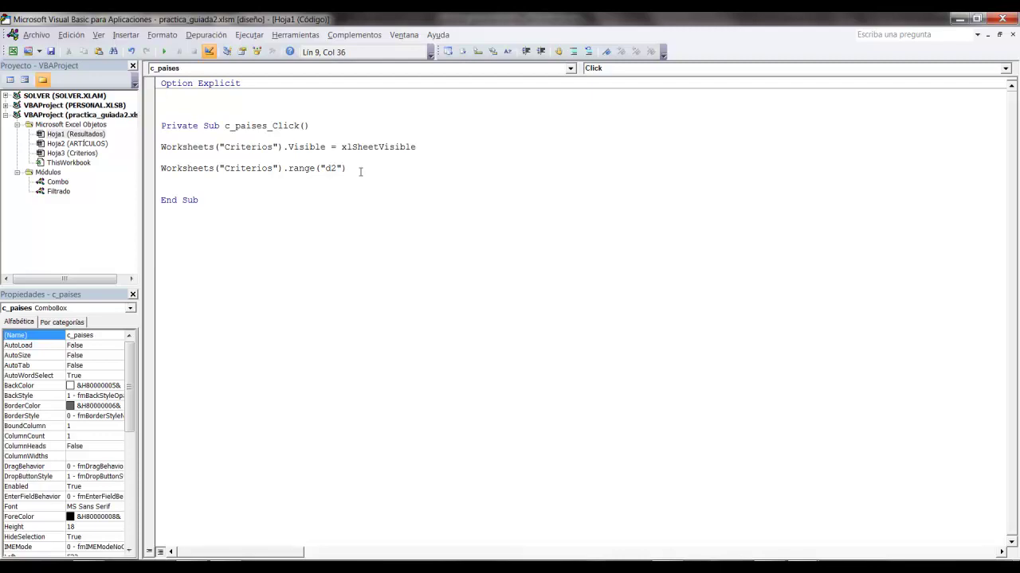
text(value=c)
text(_paises.value)
key(Return)
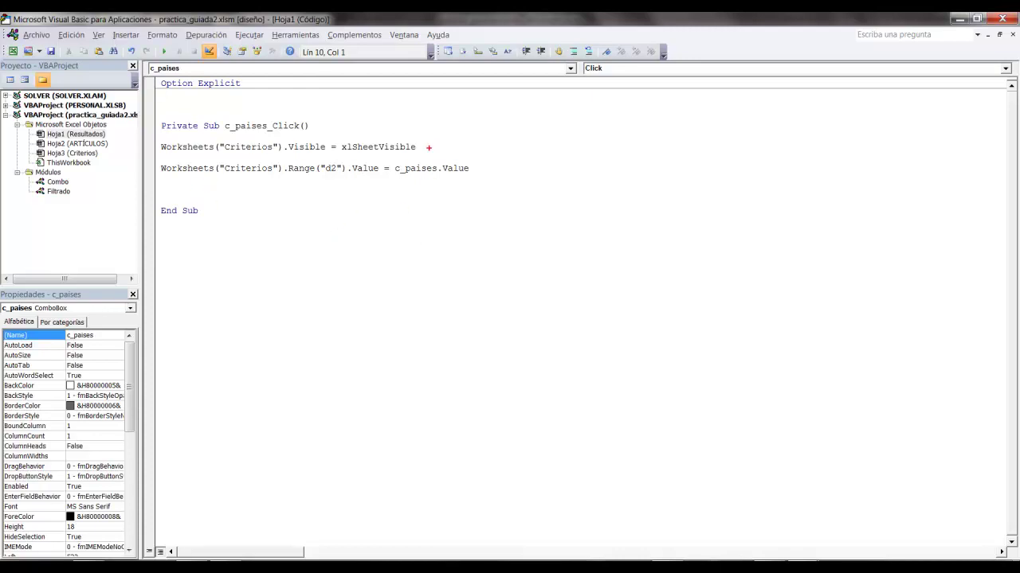
Step: Highlight parts of the code, ending on the xlSheetVisible constant, to explain them
drag(428, 142, 618, 148)
key(e)
drag(425, 147, 579, 147)
drag(483, 169, 644, 169)
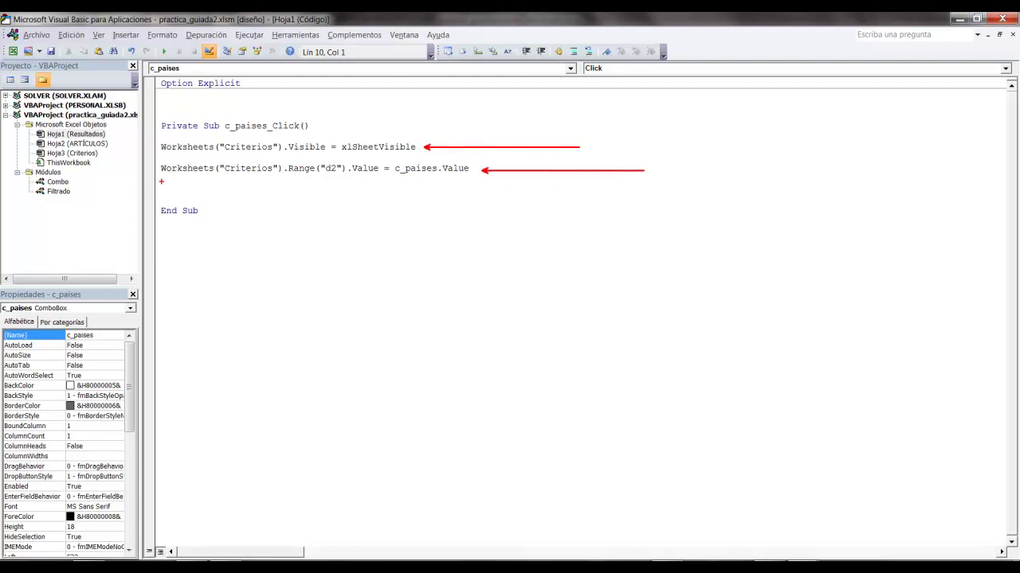
drag(325, 177, 333, 236)
drag(250, 181, 303, 249)
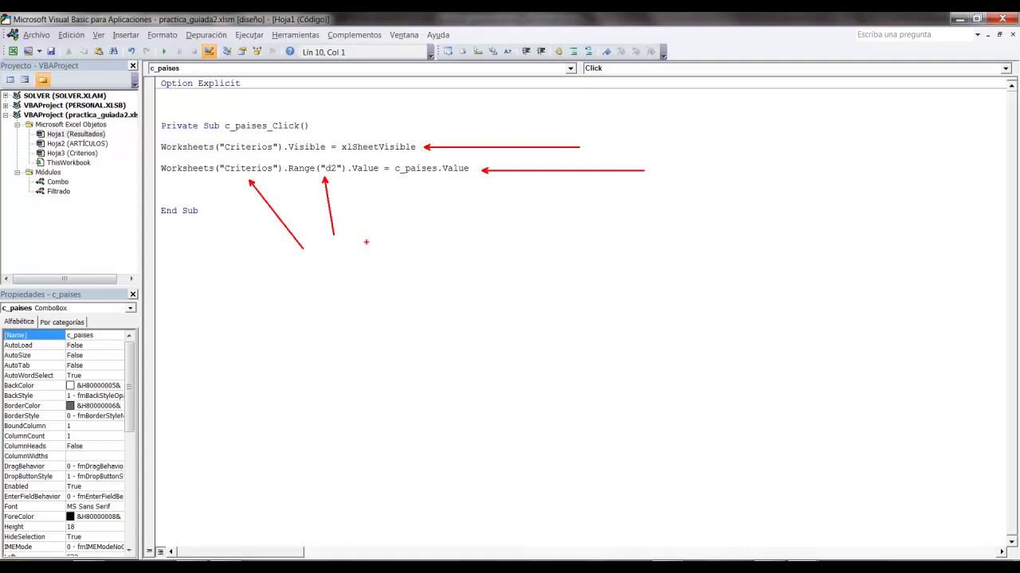
drag(361, 181, 392, 223)
drag(393, 180, 475, 178)
key(Escape)
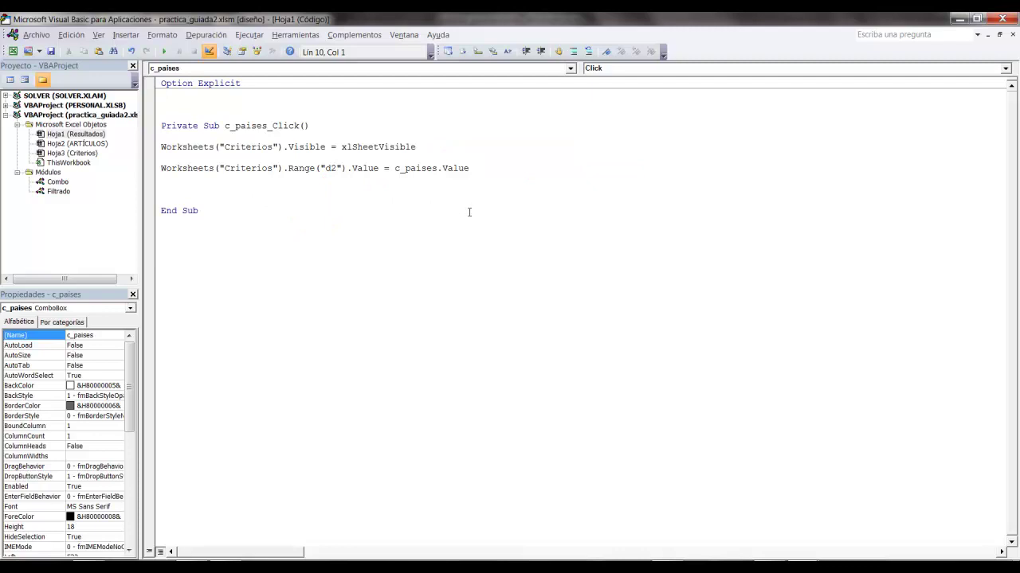
click(438, 145)
drag(438, 146, 340, 147)
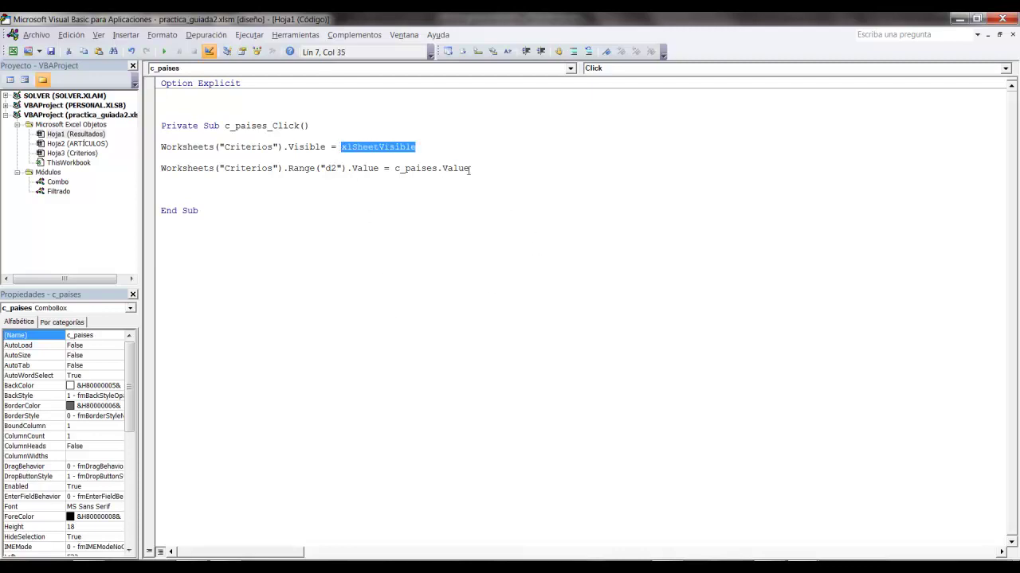
Step: Close the VBA editor and unhide the ARTÍCULOS sheet
click(1001, 18)
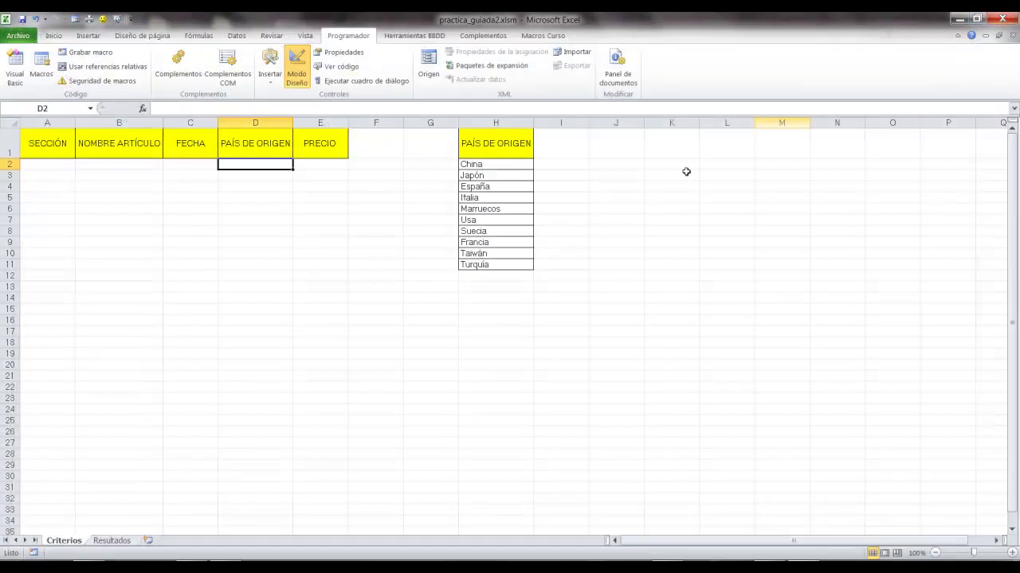
right_click(76, 543)
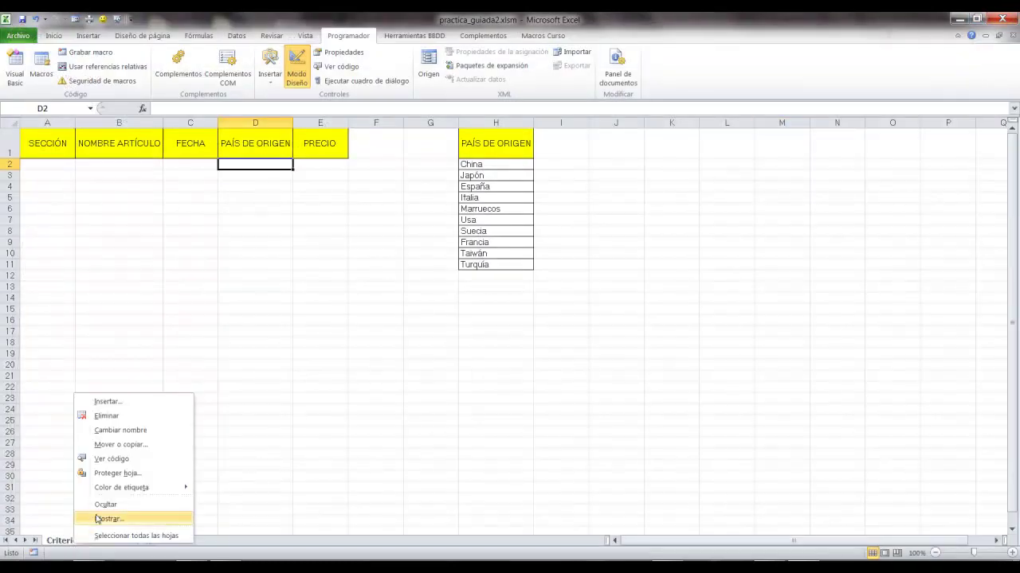
click(97, 519)
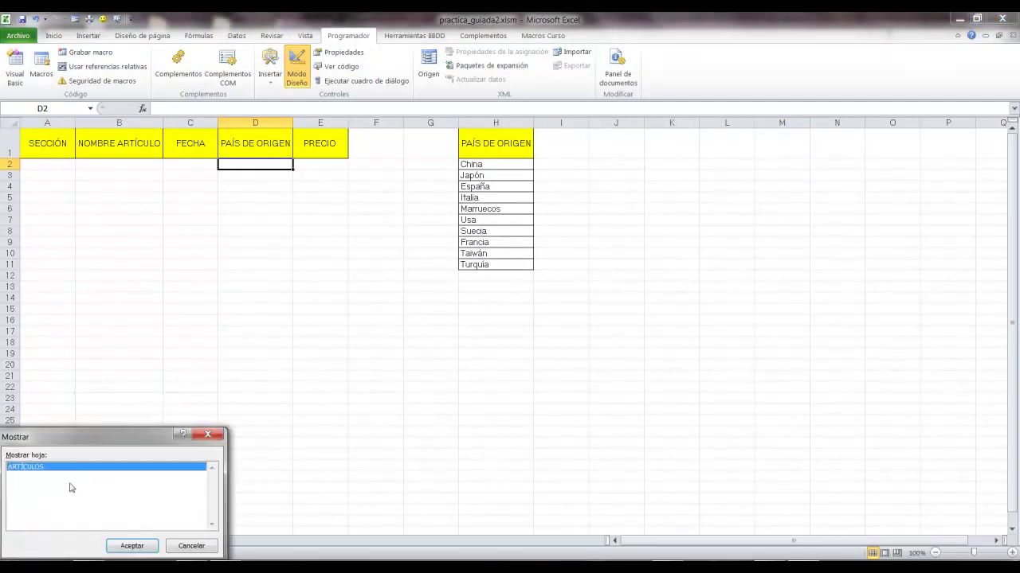
click(121, 547)
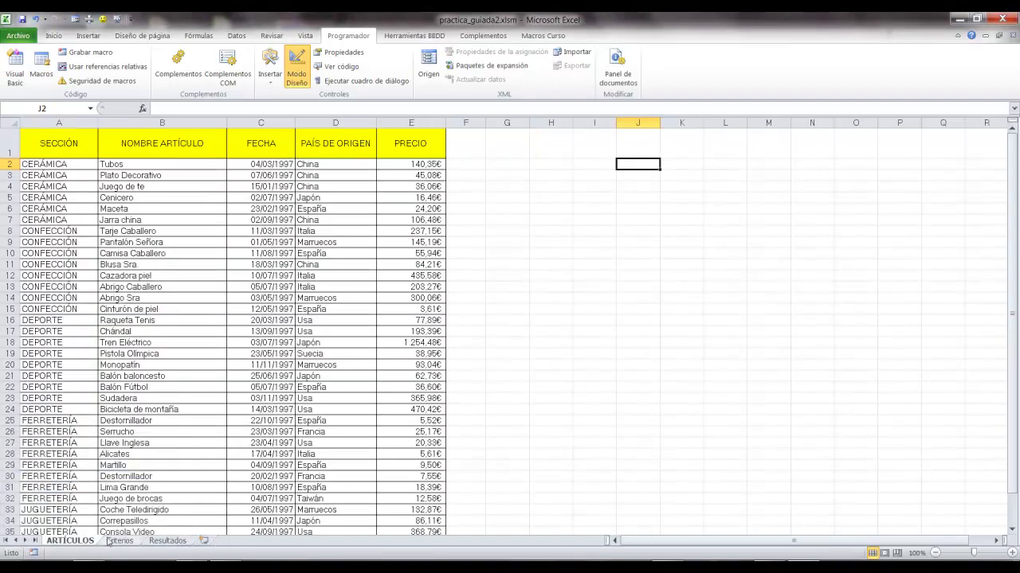
Step: Clear the Criterios country list H2:H11, turn off design mode, and erase España from the combo
click(119, 541)
drag(484, 165, 485, 262)
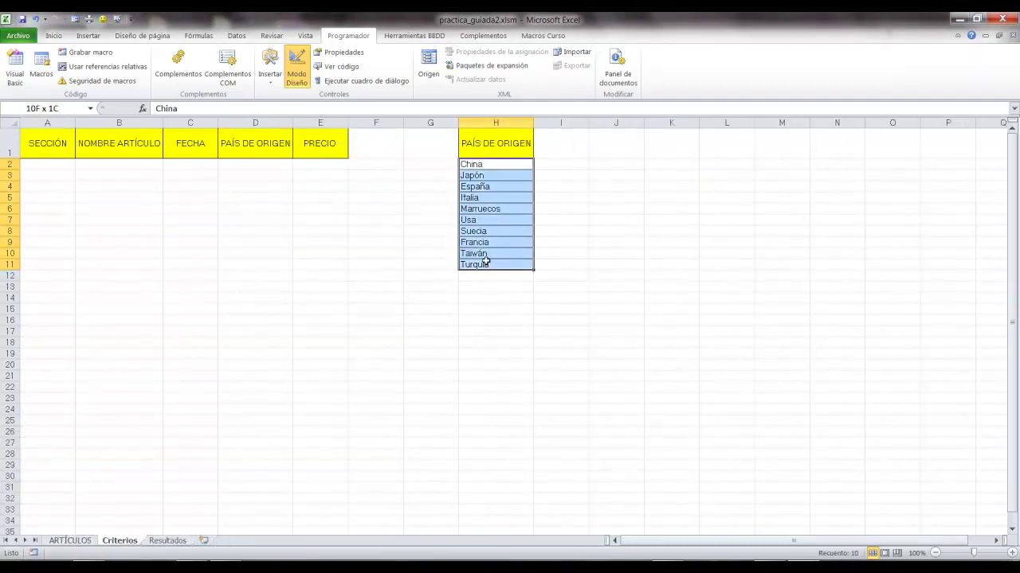
key(Delete)
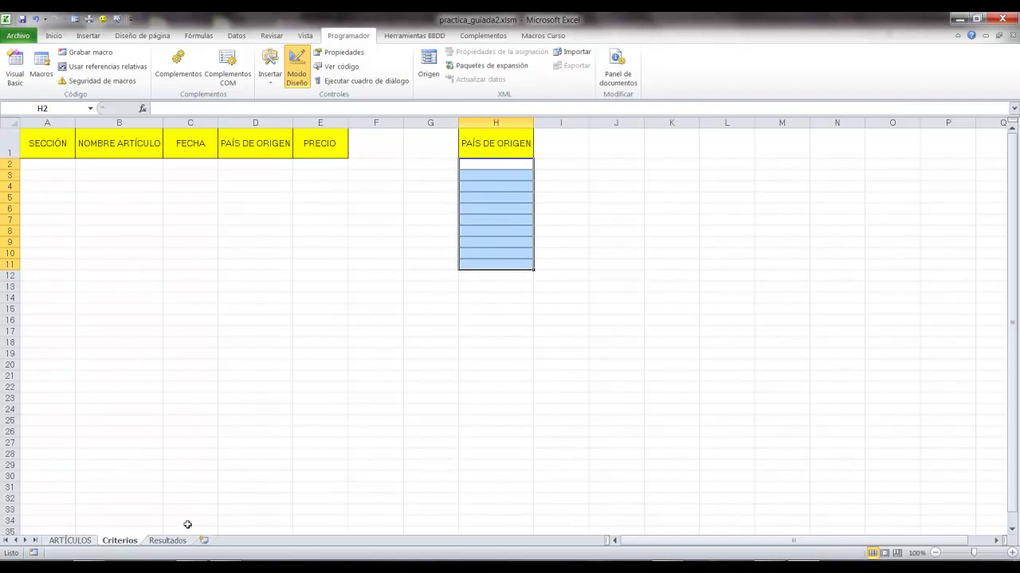
click(180, 540)
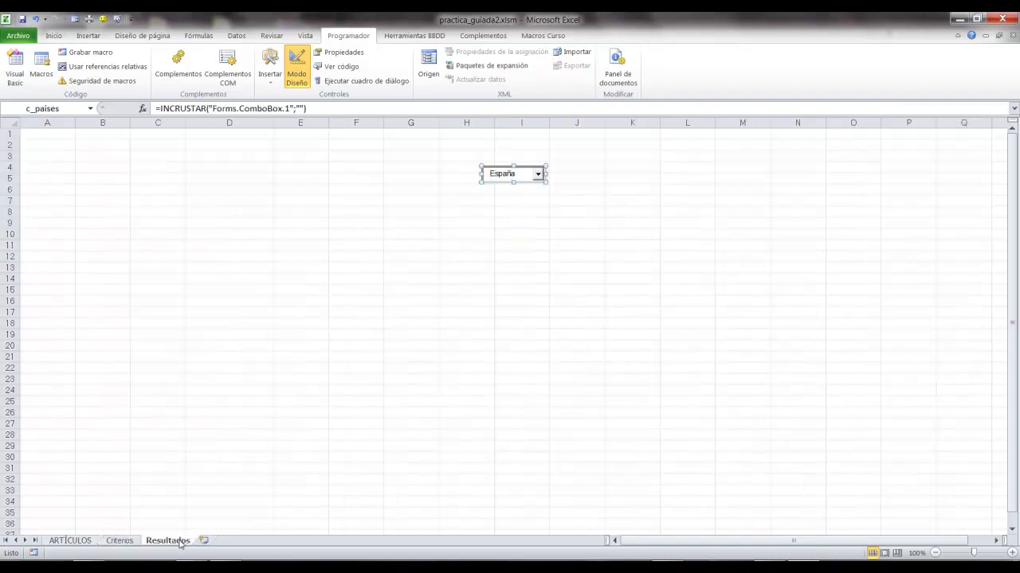
click(296, 70)
click(518, 172)
key(Delete)
Step: Save the workbook from the ARTÍCULOS sheet and close Excel
click(81, 543)
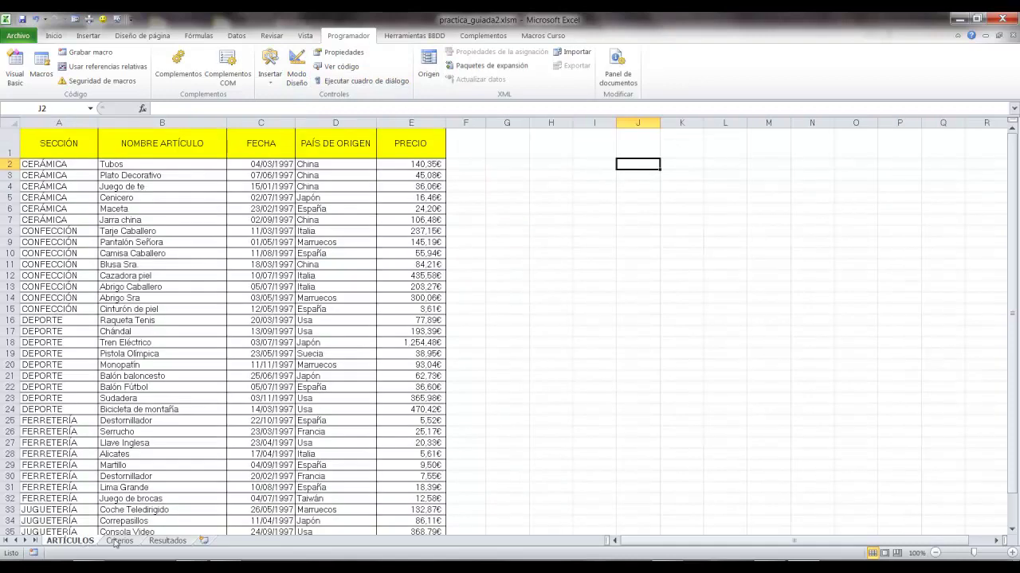
click(21, 19)
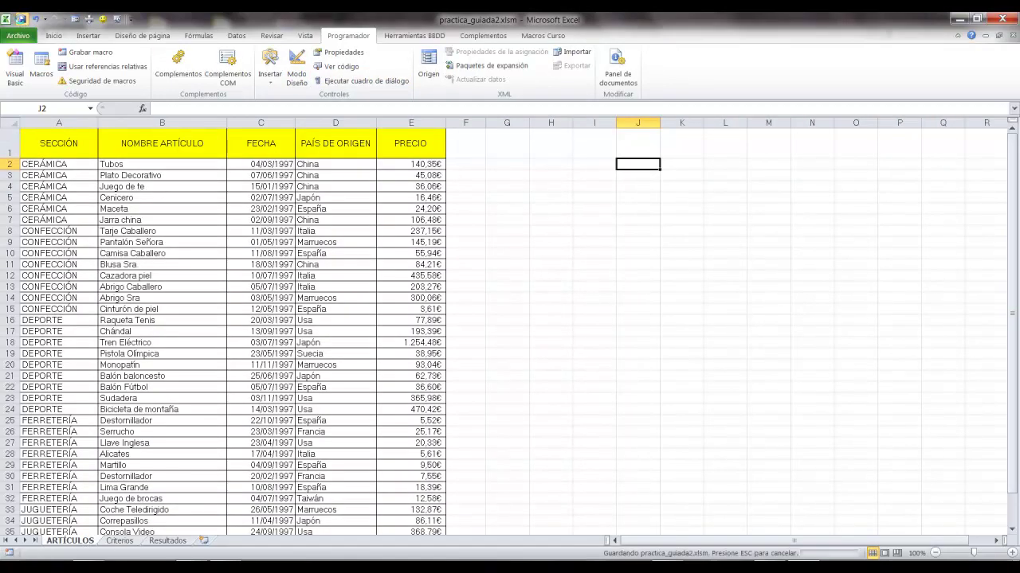
click(1002, 18)
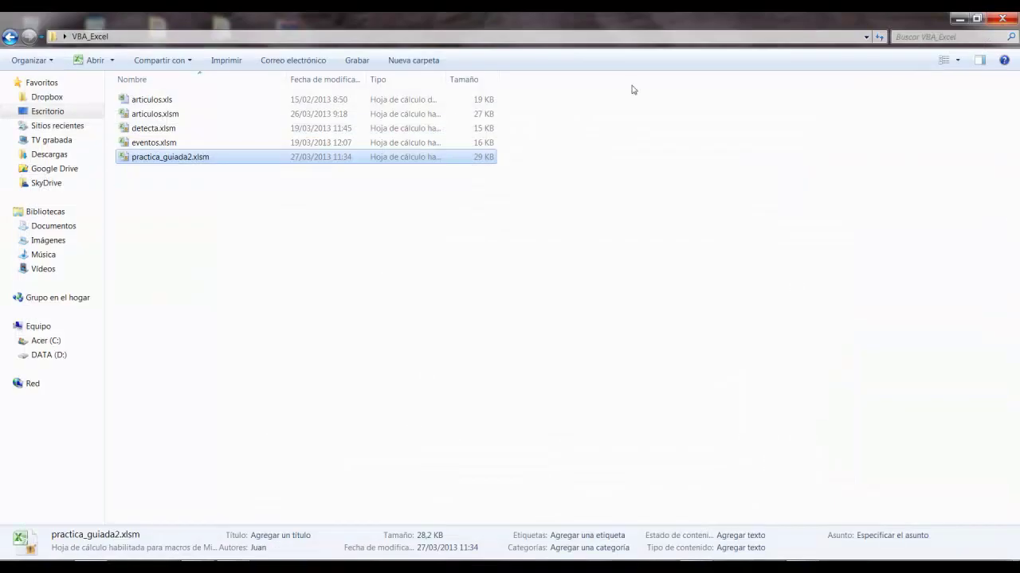
Step: Reopen practica_guiada2.xlsm from the VBA_Excel folder
double_click(206, 160)
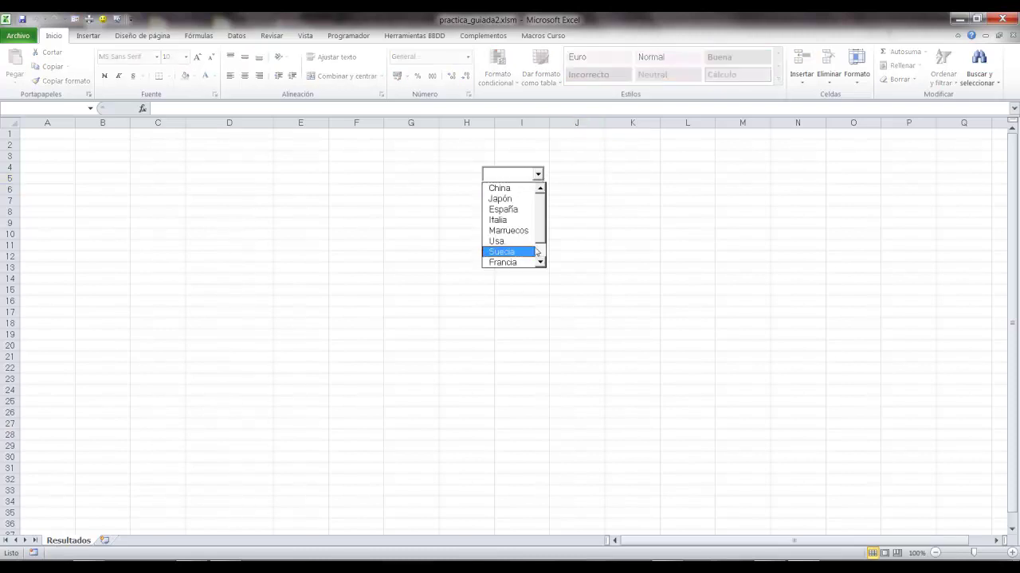
Step: Choose Francia in the Resultados country combo and confirm it appears in Criterios D2
scroll(546, 229, down, 1)
scroll(547, 229, down, 1)
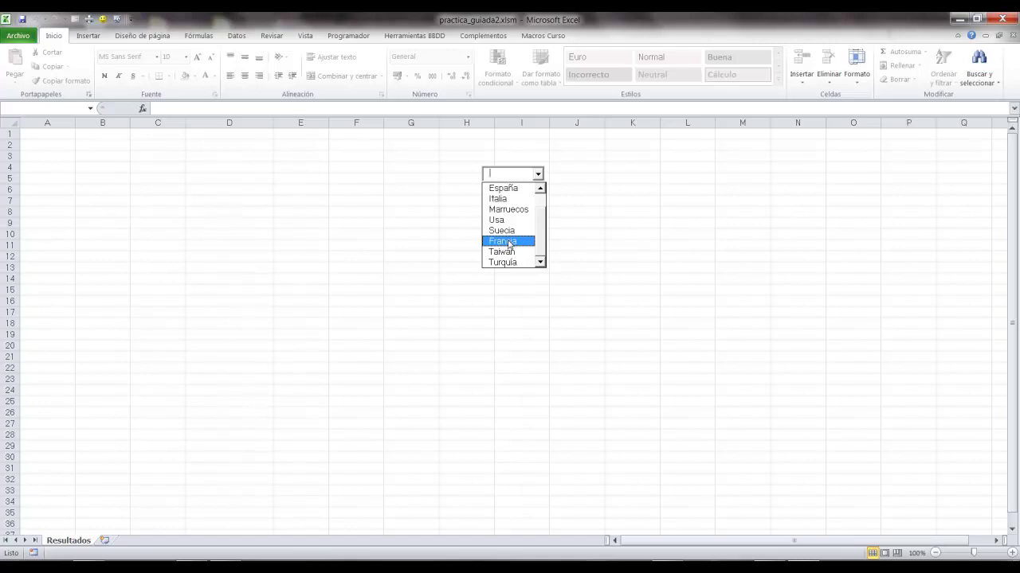
click(509, 241)
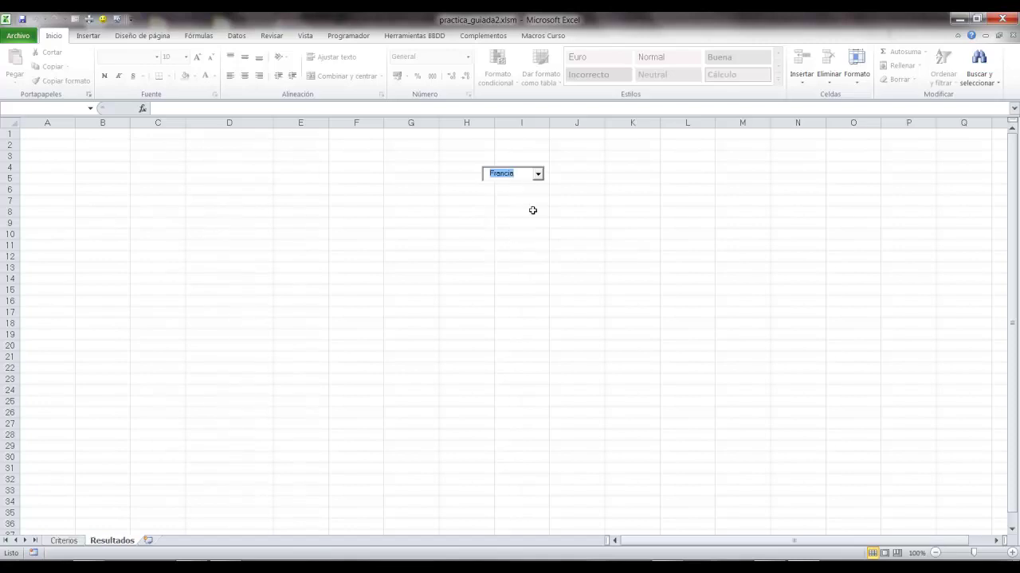
drag(83, 530, 180, 336)
click(70, 542)
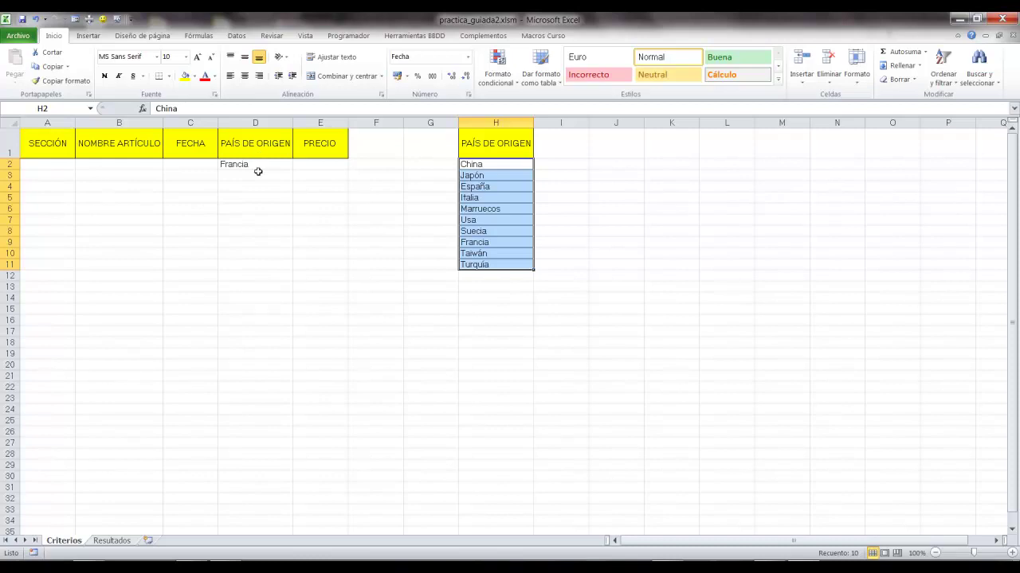